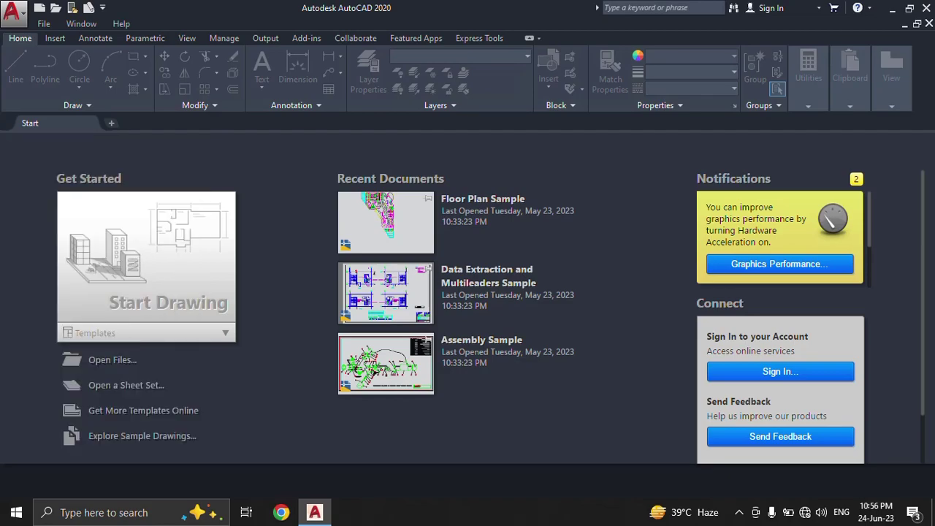
Start a new blank Drawing1 from the Start page.
{"action": "left_click", "coordinate": [212, 275]}
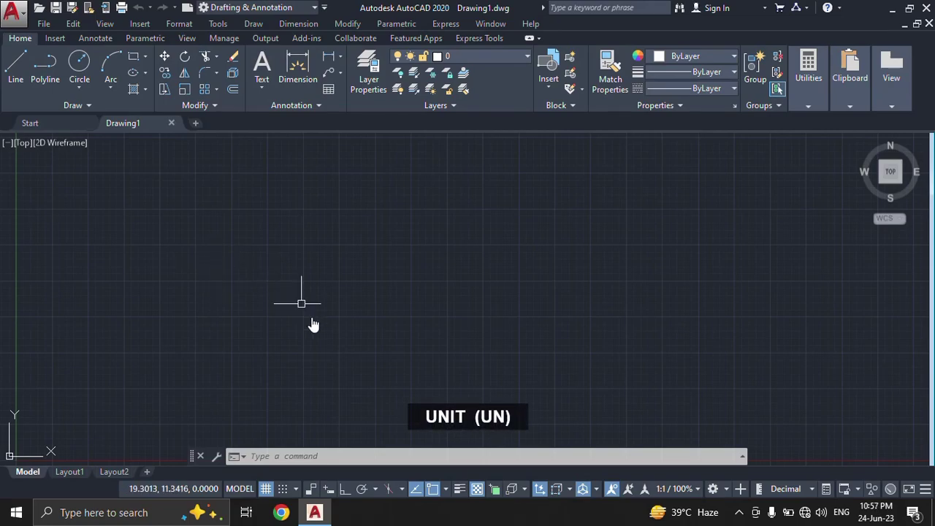
Use UN to set length units to Architectural with 0'-0 1/8" precision.
{"action": "left_click", "coordinate": [341, 458]}
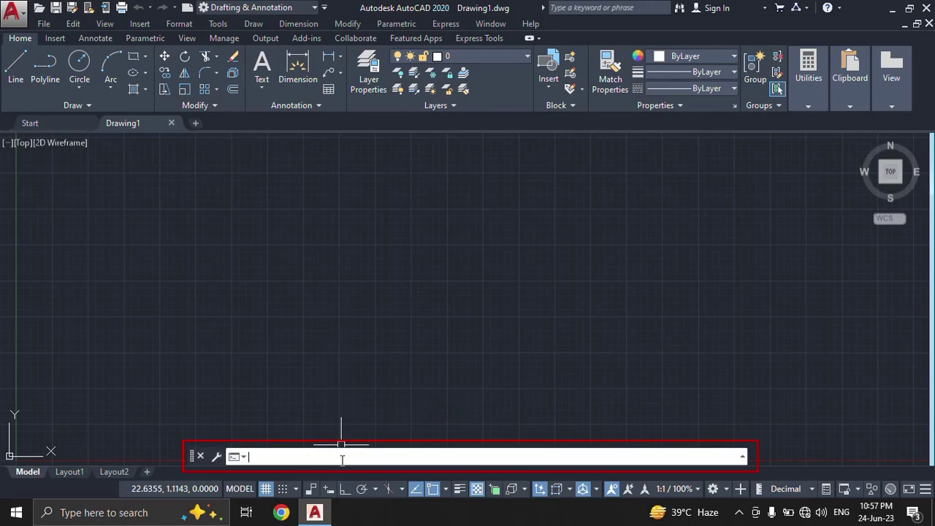
{"action": "type", "text": "un"}
{"action": "key", "text": "Return"}
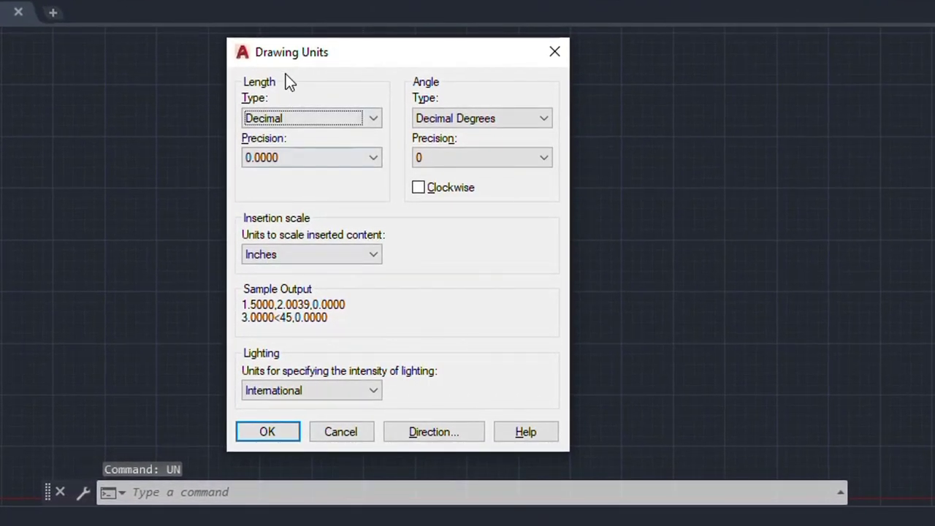
{"action": "left_click", "coordinate": [333, 121]}
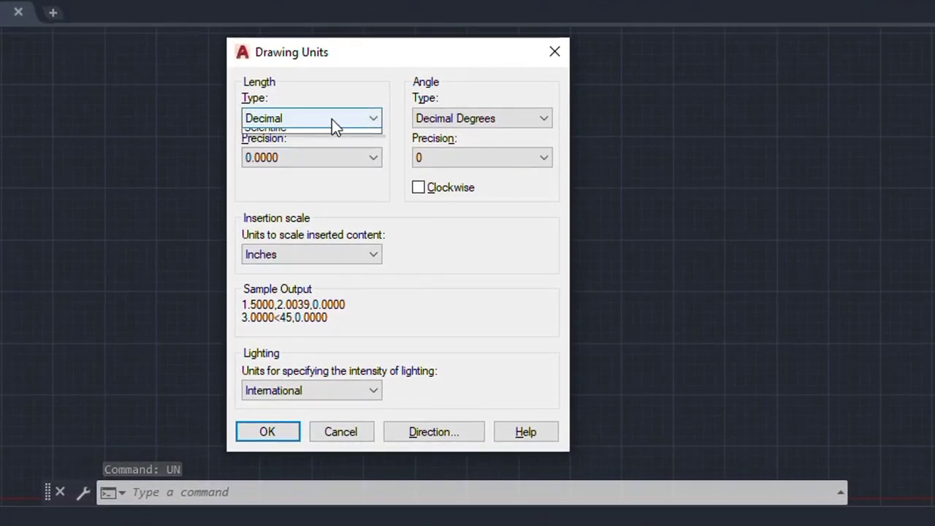
{"action": "left_click", "coordinate": [299, 136]}
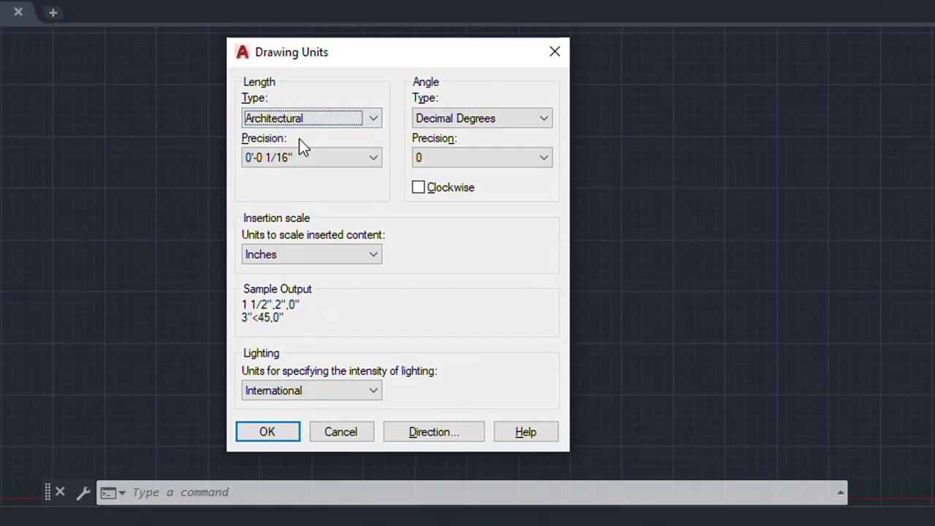
{"action": "left_click", "coordinate": [309, 158]}
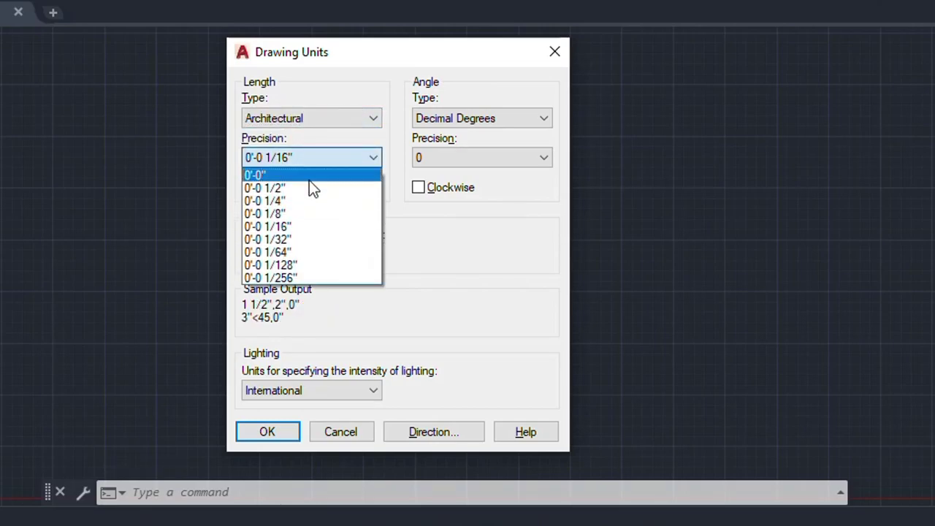
{"action": "left_click", "coordinate": [291, 214]}
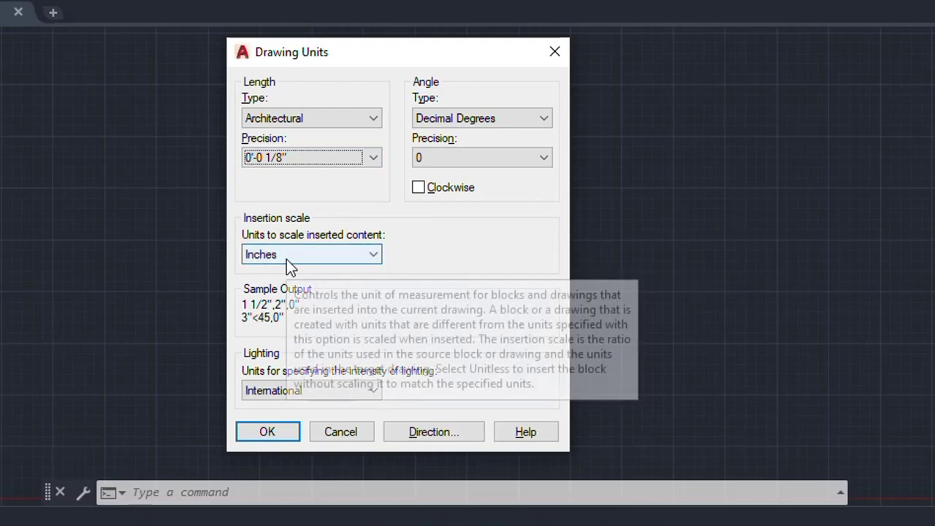
{"action": "left_click", "coordinate": [269, 437]}
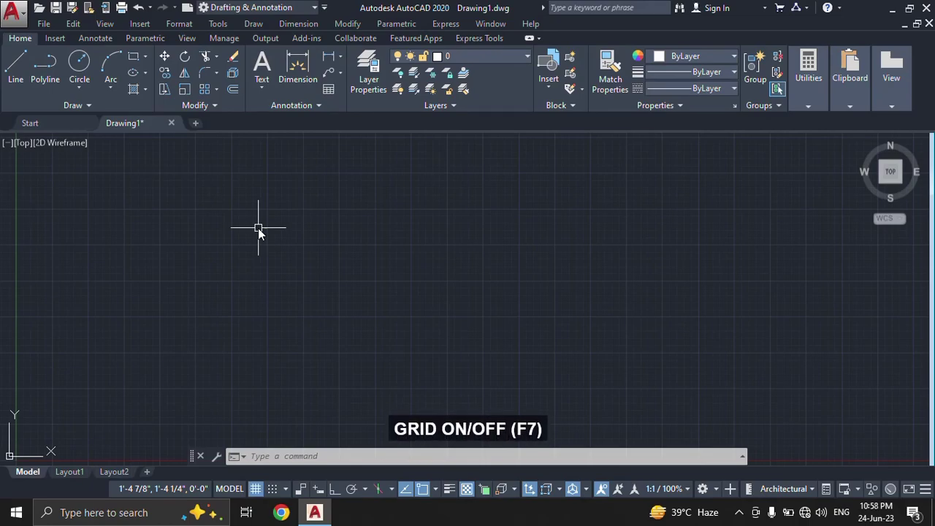
Turn the grid off with F7 and draw an open chain of six connected line segments.
{"action": "key", "text": "F7"}
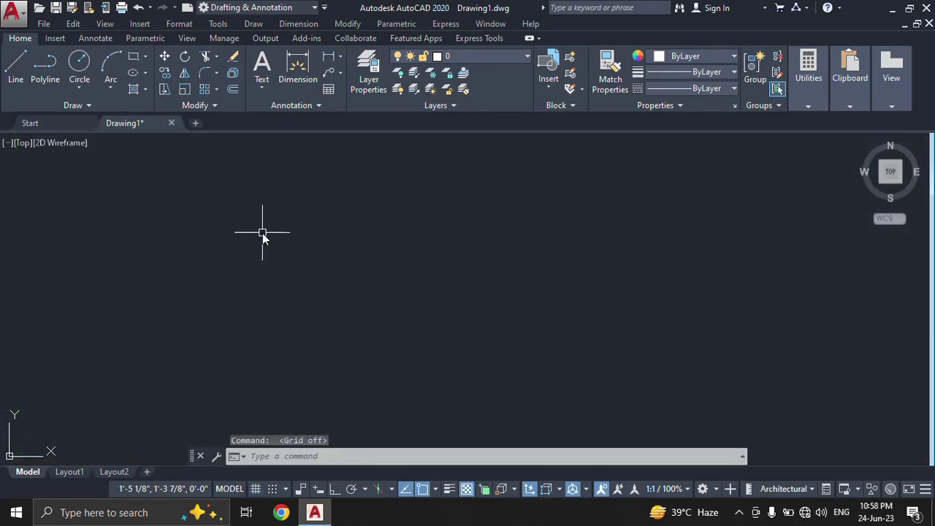
{"action": "left_click", "coordinate": [22, 77]}
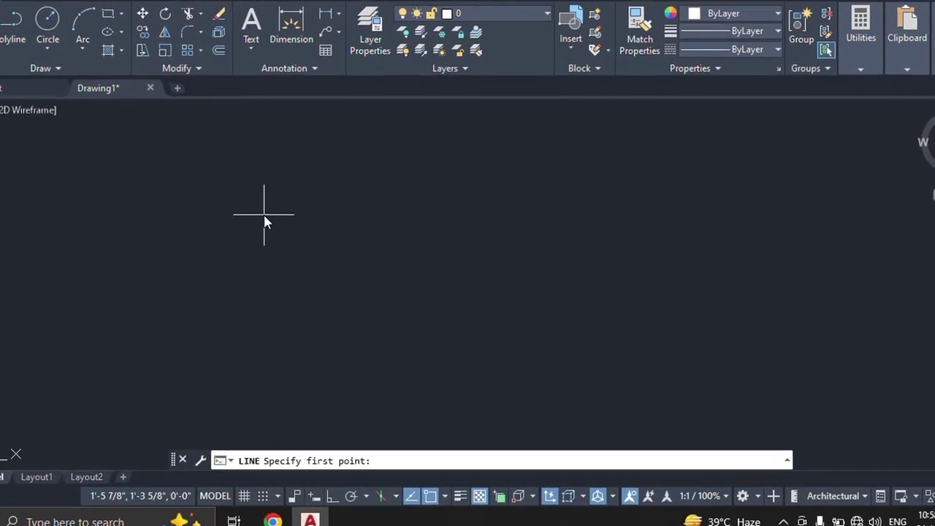
{"action": "left_click", "coordinate": [267, 231]}
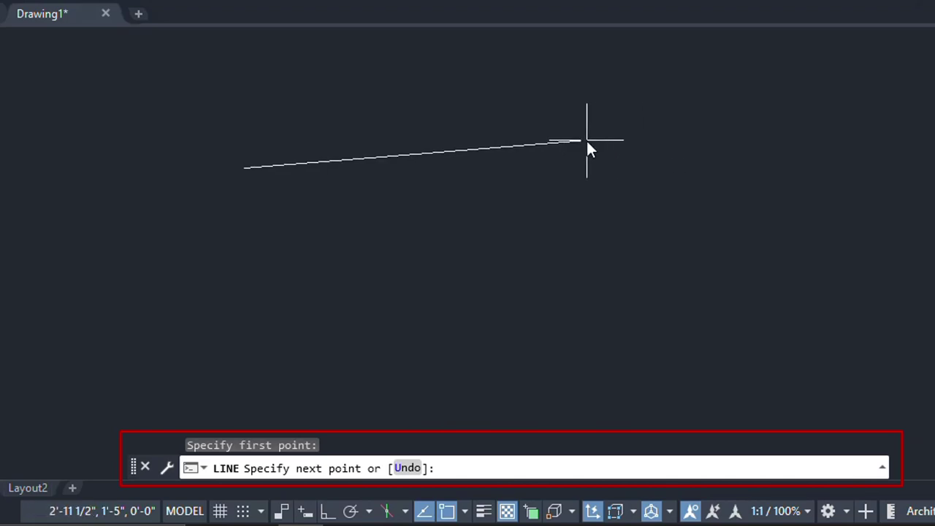
{"action": "left_click", "coordinate": [559, 128]}
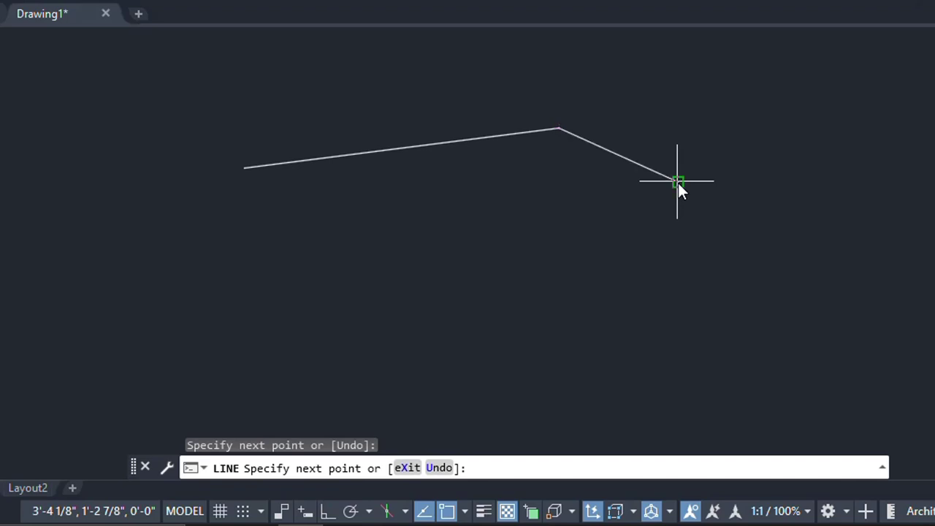
{"action": "left_click", "coordinate": [678, 181]}
{"action": "left_click", "coordinate": [670, 281]}
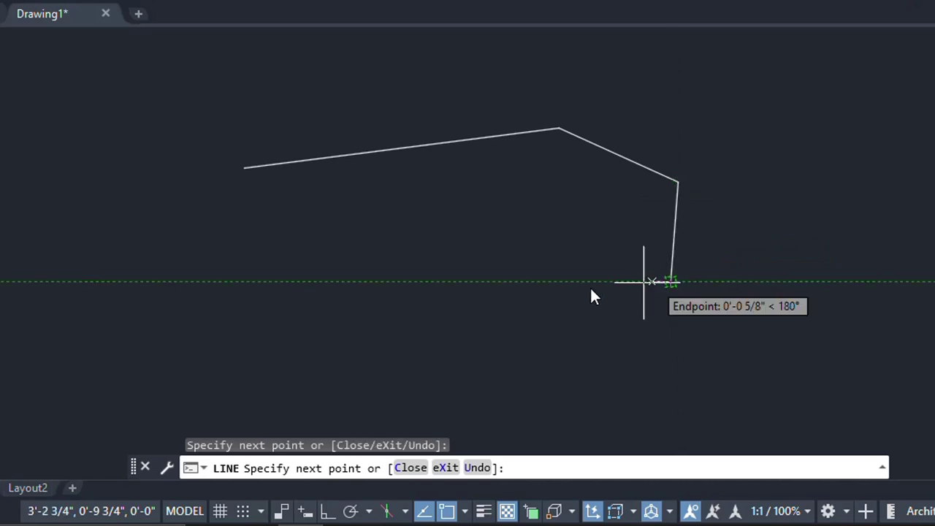
{"action": "left_click", "coordinate": [431, 312]}
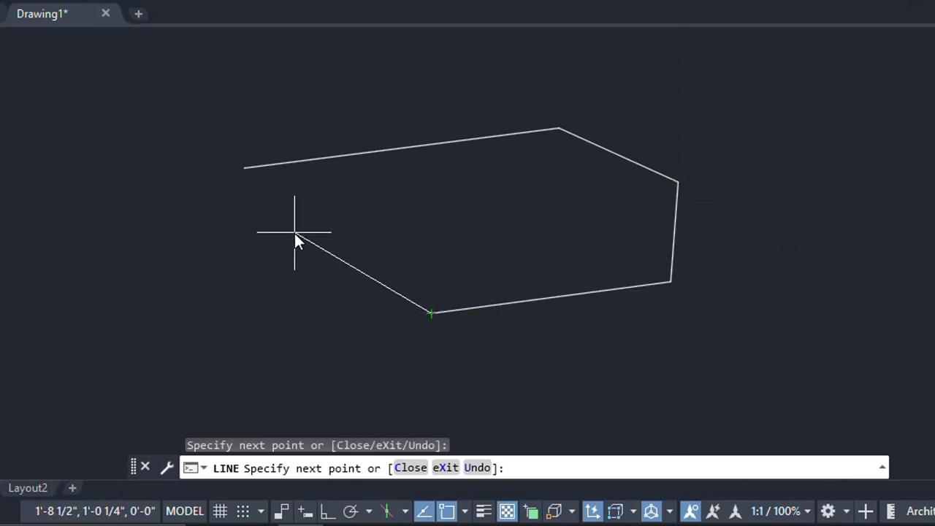
{"action": "left_click", "coordinate": [294, 233]}
{"action": "left_click", "coordinate": [271, 323]}
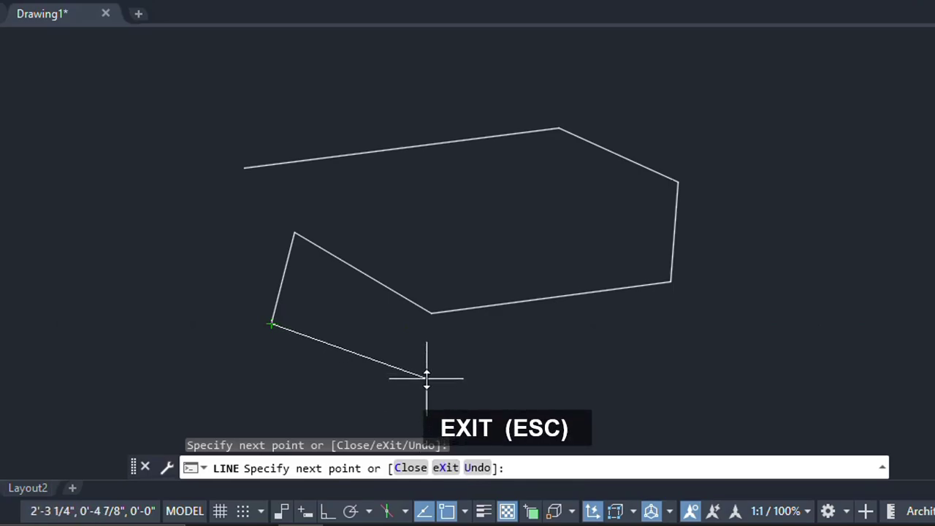
{"action": "key", "text": "Escape"}
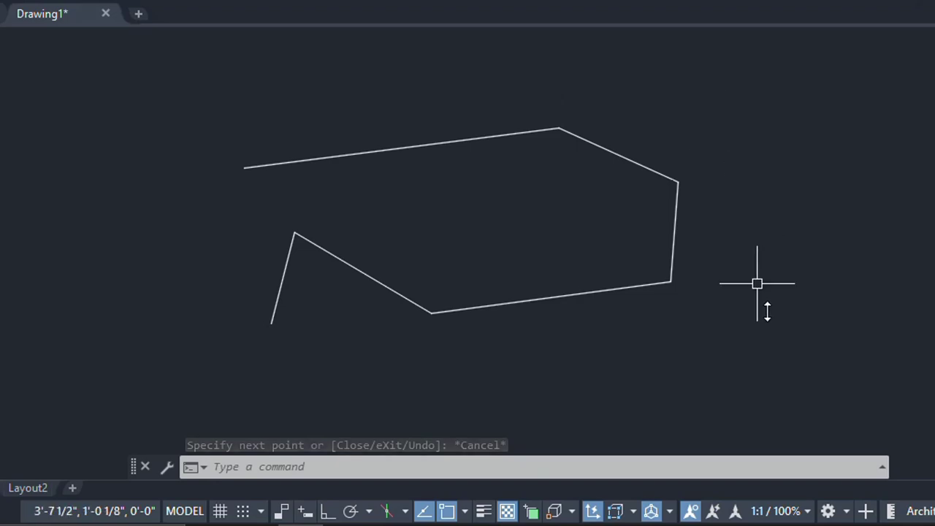
Draw a separate 25' horizontal line with Ortho on, right of the chain.
{"action": "middle_click_drag", "start_coordinate": [751, 225], "coordinate": [375, 217]}
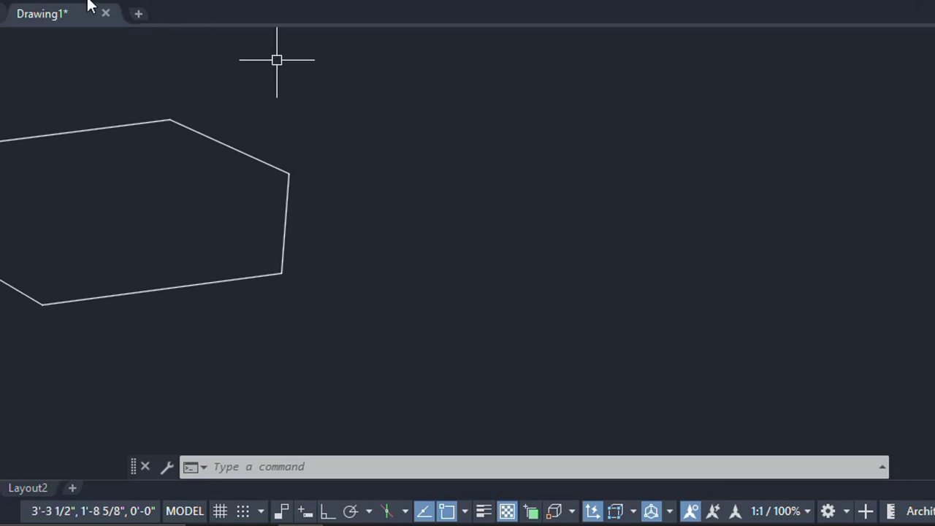
{"action": "left_click", "coordinate": [463, 468]}
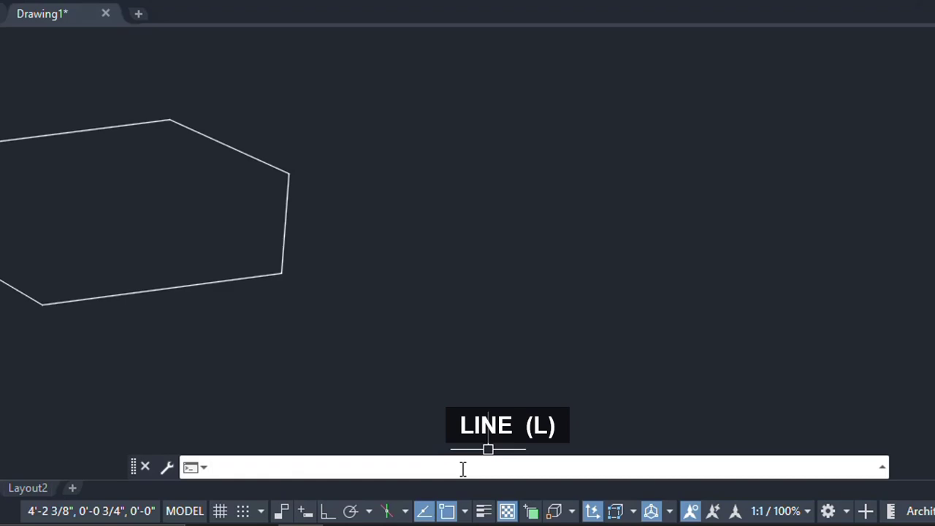
{"action": "type", "text": "l"}
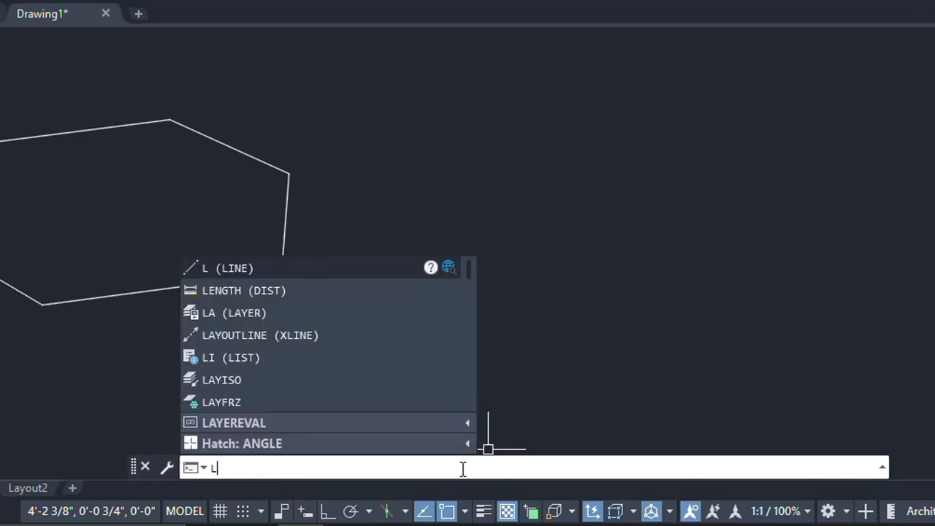
{"action": "key", "text": "Return"}
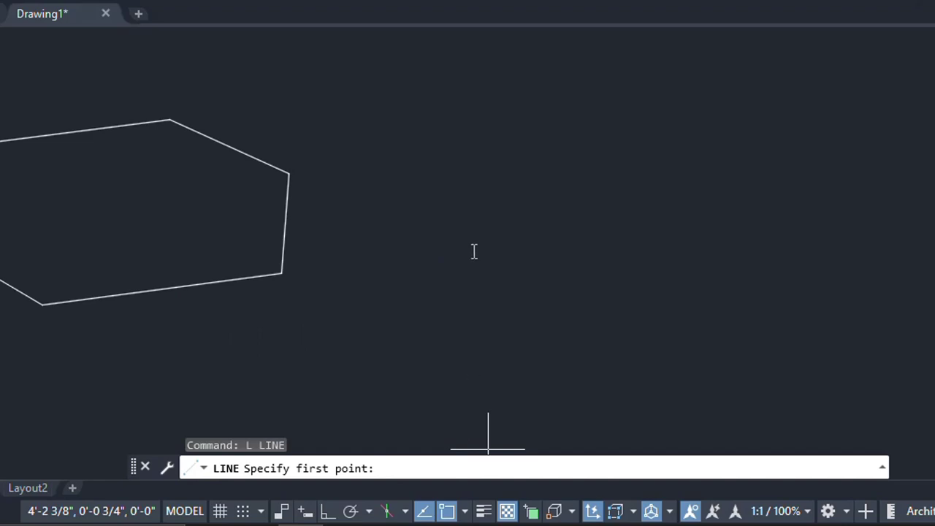
{"action": "left_click", "coordinate": [467, 157]}
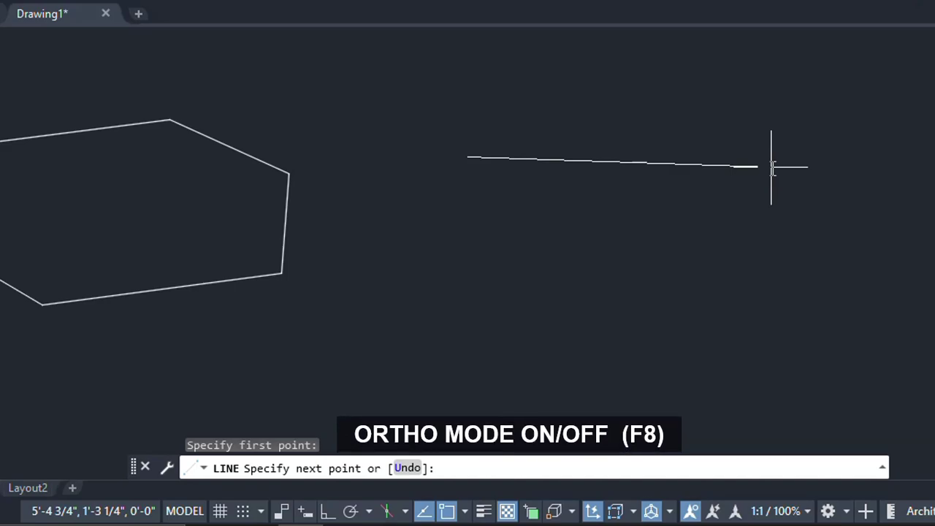
{"action": "key", "text": "F8"}
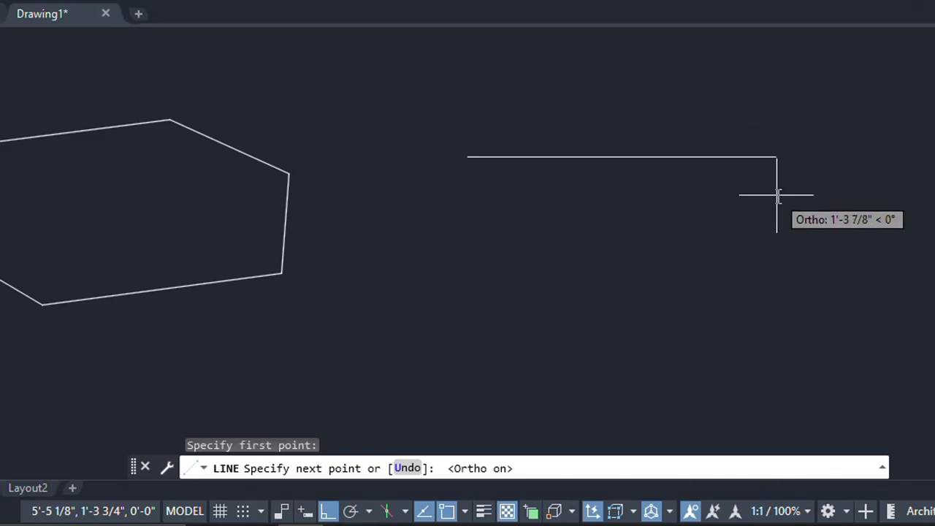
{"action": "key", "text": "F8"}
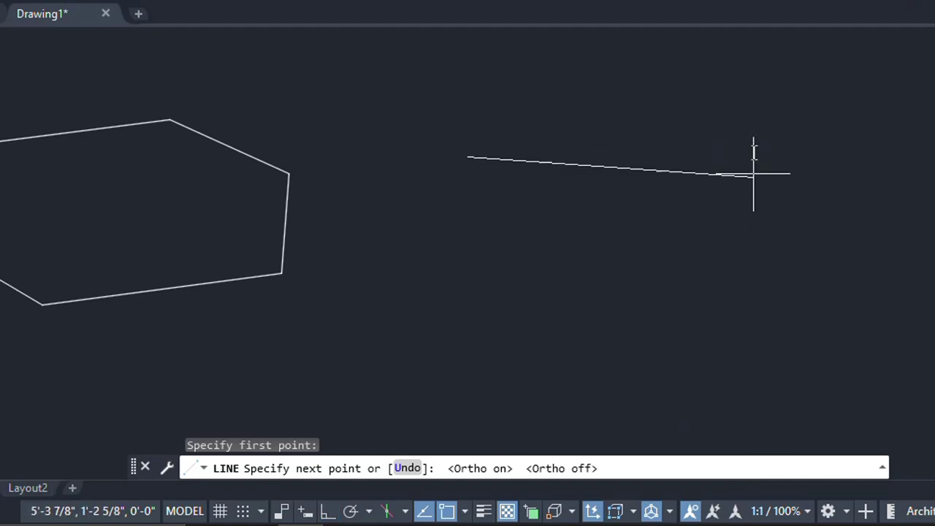
{"action": "key", "text": "F8"}
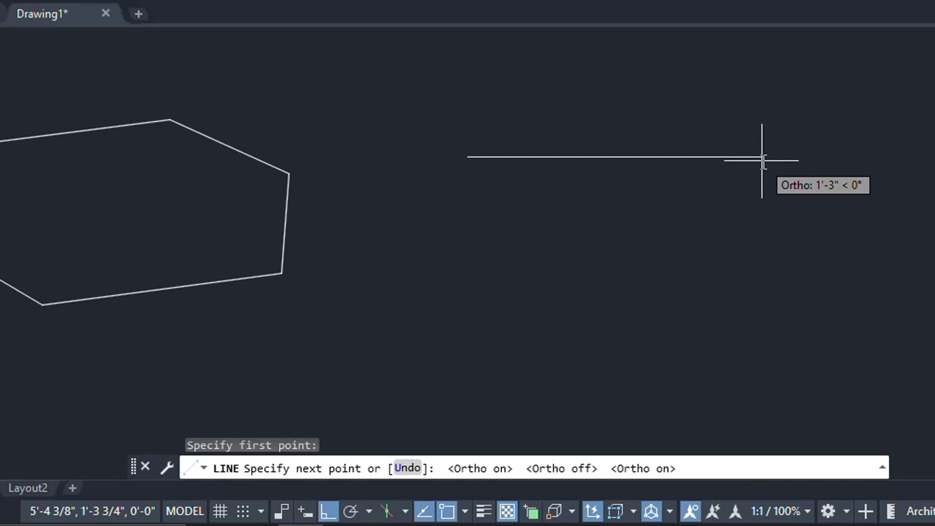
{"action": "type", "text": "2"}
{"action": "type", "text": "5"}
{"action": "key", "text": "Return"}
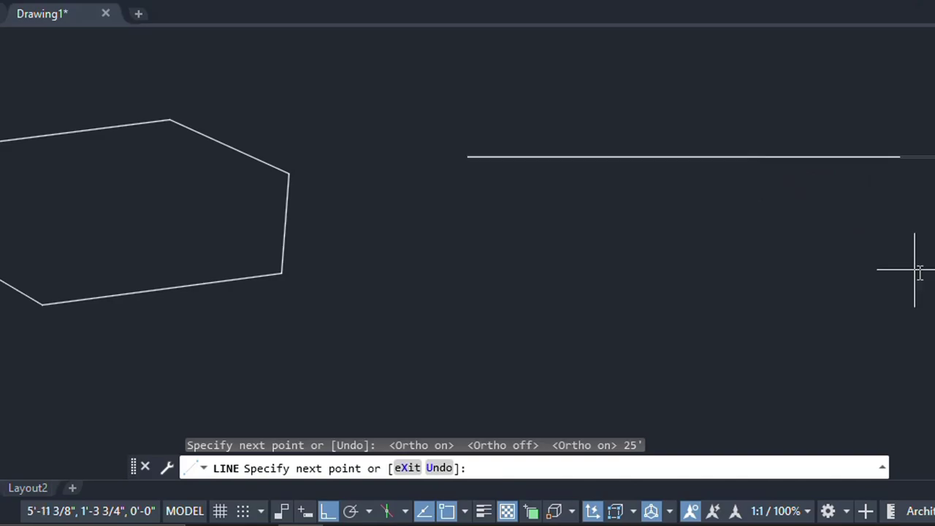
End the line command and zoom to extents so the whole drawing fits the view.
{"action": "scroll", "coordinate": [918, 272], "scroll_direction": "down", "scroll_amount": 4}
{"action": "middle_click_drag", "start_coordinate": [918, 271], "coordinate": [569, 233]}
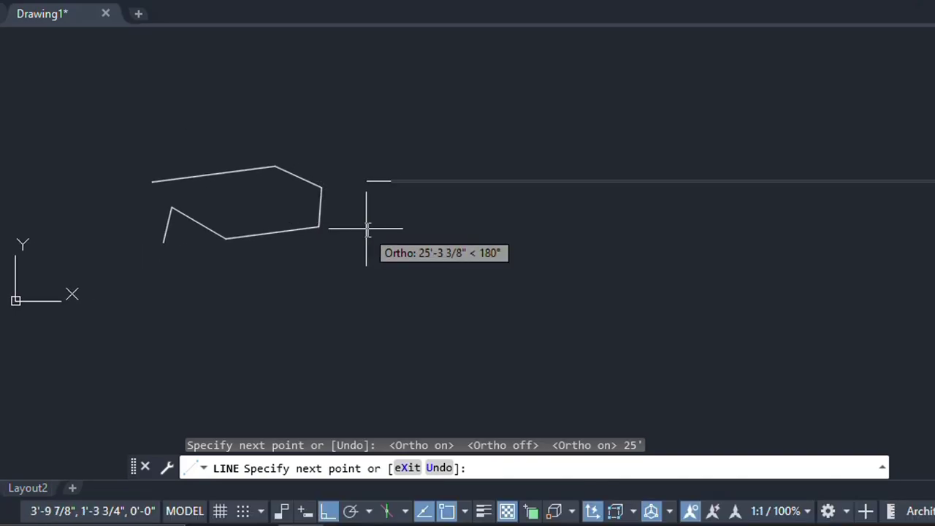
{"action": "key", "text": "Escape"}
{"action": "scroll", "coordinate": [501, 219], "scroll_direction": "down", "scroll_amount": 2}
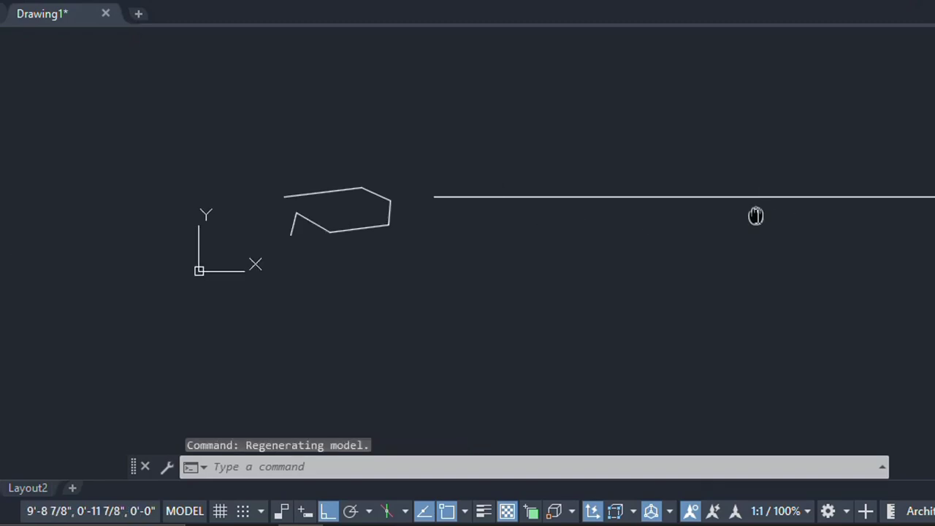
{"action": "mouse_move", "coordinate": [756, 216]}
{"action": "middle_mouse_down"}
{"action": "mouse_move", "coordinate": [195, 198]}
{"action": "mouse_move", "coordinate": [475, 219]}
{"action": "mouse_move", "coordinate": [545, 206]}
{"action": "middle_mouse_up"}
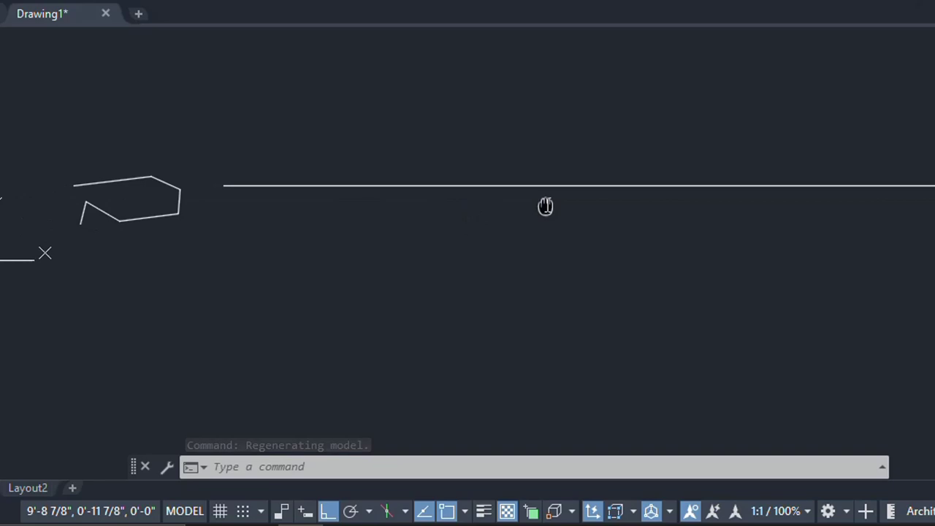
{"action": "type", "text": "z"}
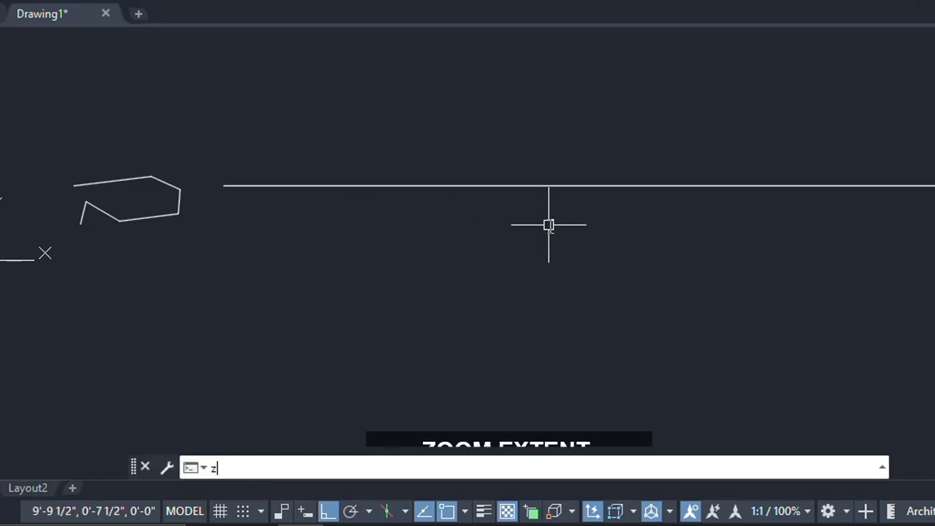
{"action": "key", "text": "Return"}
{"action": "type", "text": "e"}
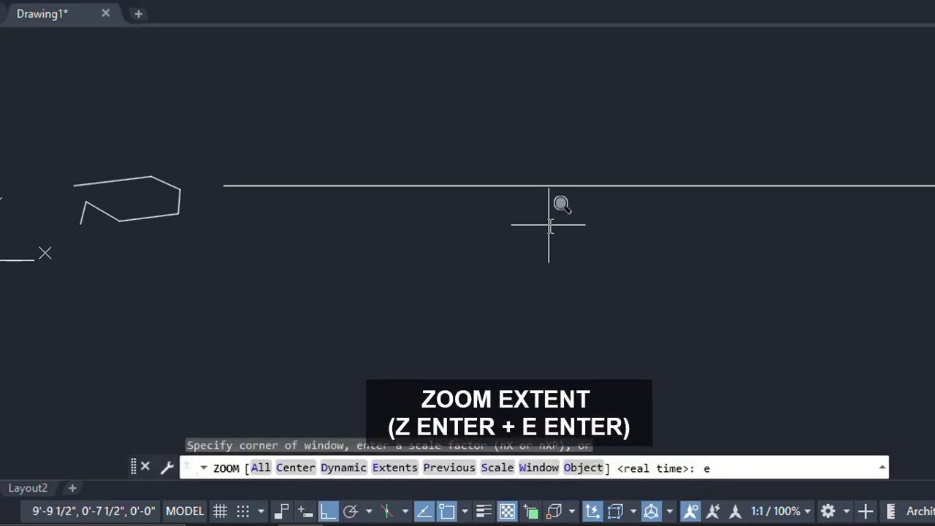
{"action": "key", "text": "Return"}
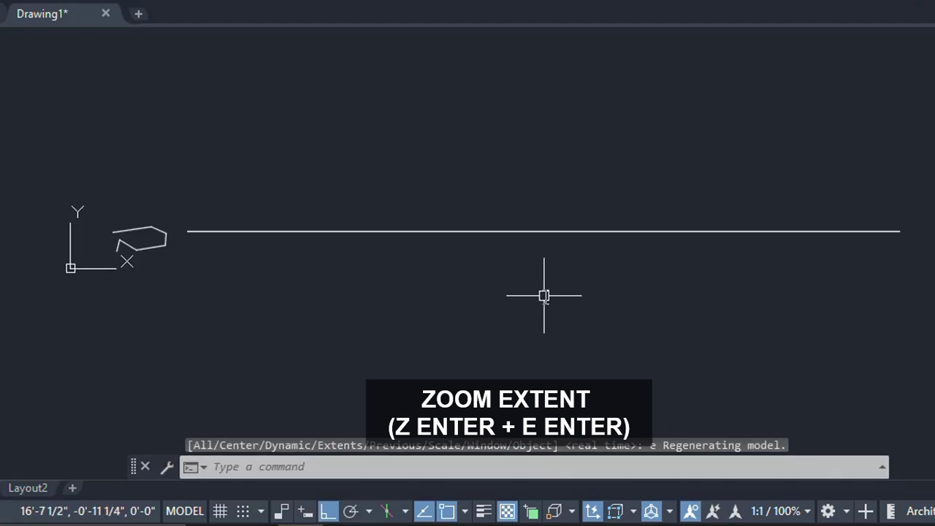
{"action": "middle_click_drag", "start_coordinate": [542, 295], "coordinate": [562, 227]}
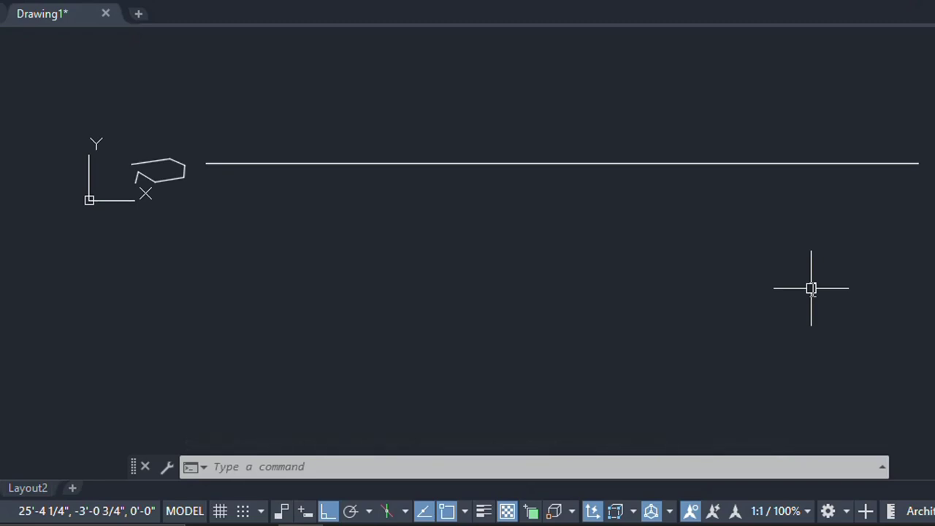
{"action": "middle_click_drag", "start_coordinate": [720, 237], "coordinate": [689, 200]}
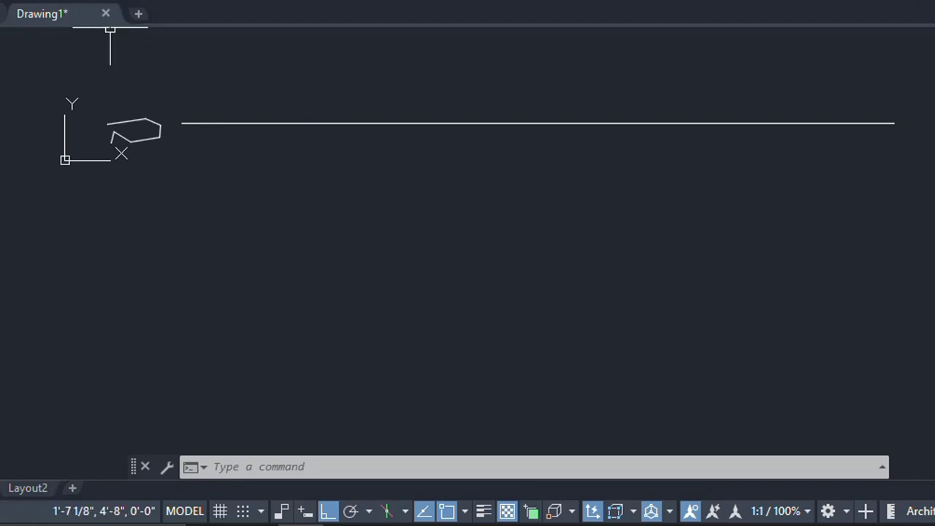
From the line's right end, draw a 10'6 side downward and a 25' side leftward.
{"action": "type", "text": "l"}
{"action": "key", "text": "Return"}
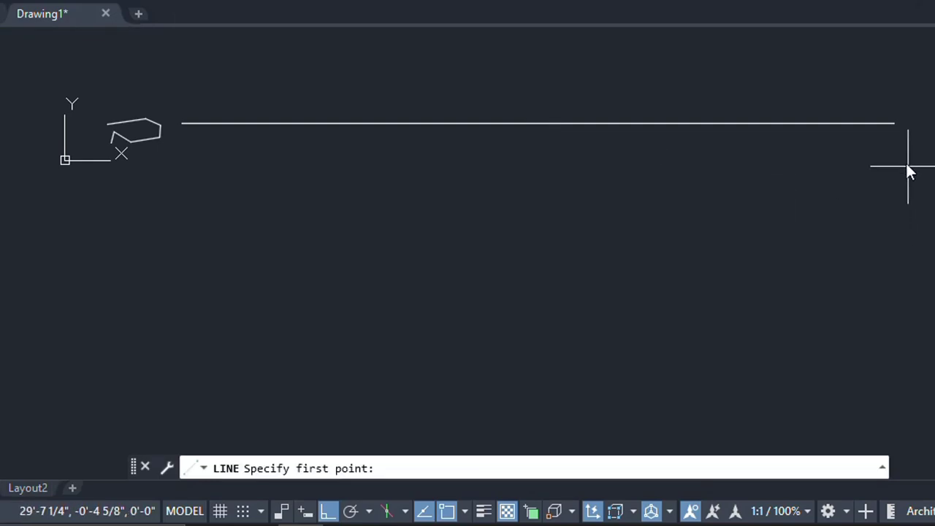
{"action": "left_click", "coordinate": [894, 123]}
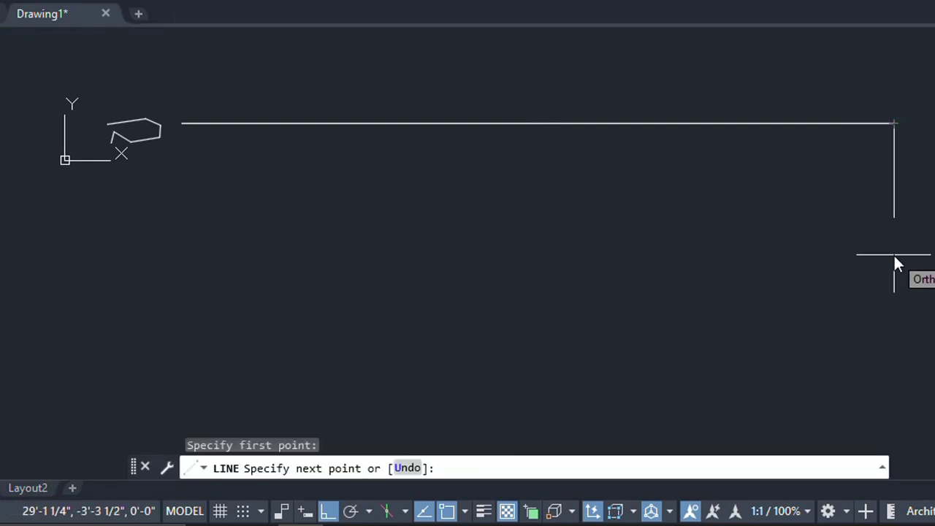
{"action": "type", "text": "1"}
{"action": "type", "text": "0'"}
{"action": "type", "text": "6"}
{"action": "key", "text": "Return"}
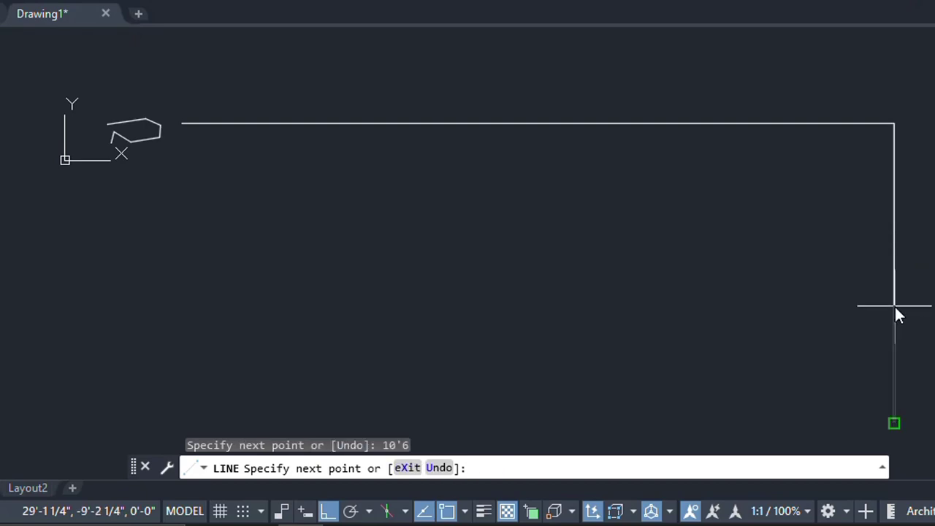
{"action": "middle_click_drag", "start_coordinate": [894, 285], "coordinate": [889, 244]}
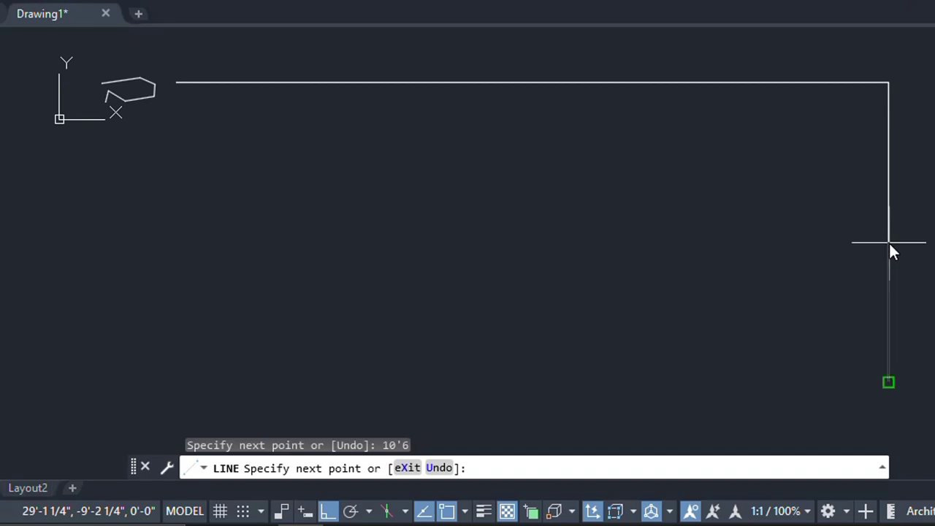
{"action": "scroll", "coordinate": [889, 255], "scroll_direction": "down", "scroll_amount": 2}
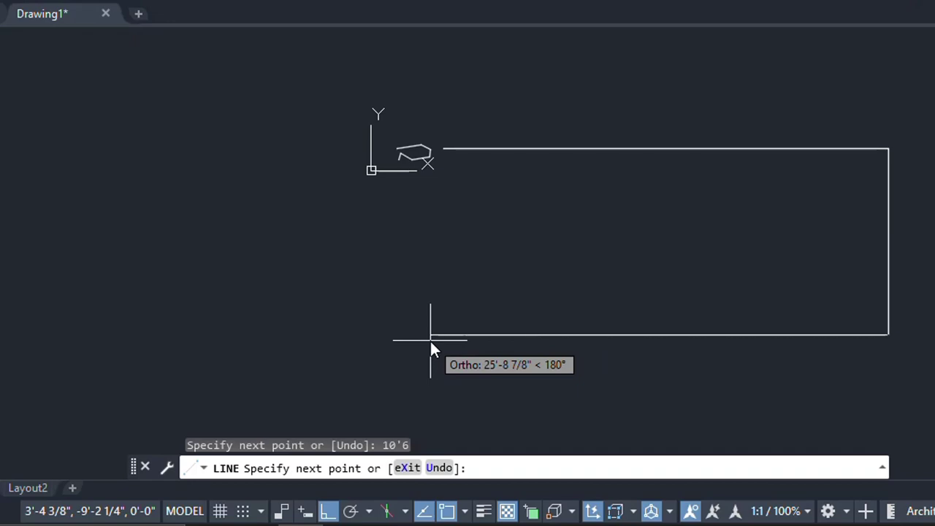
{"action": "type", "text": "25"}
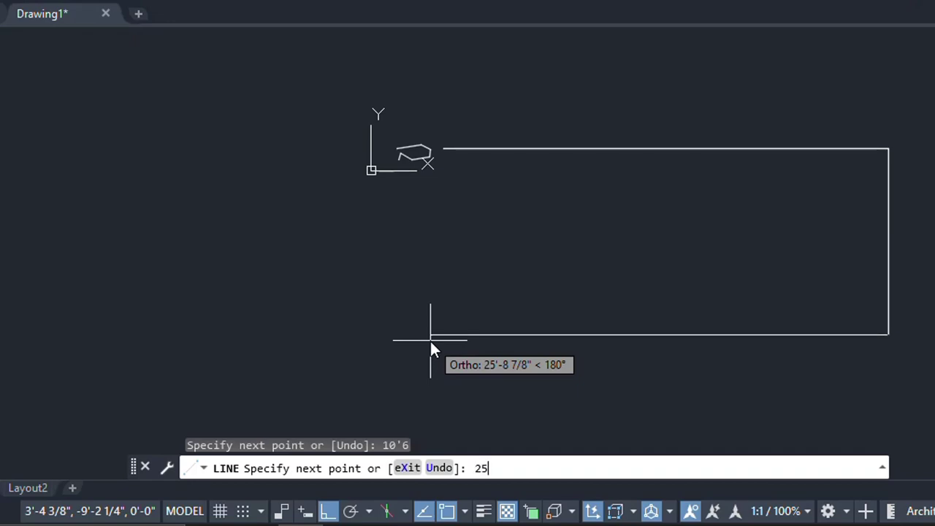
{"action": "type", "text": "'"}
{"action": "key", "text": "Return"}
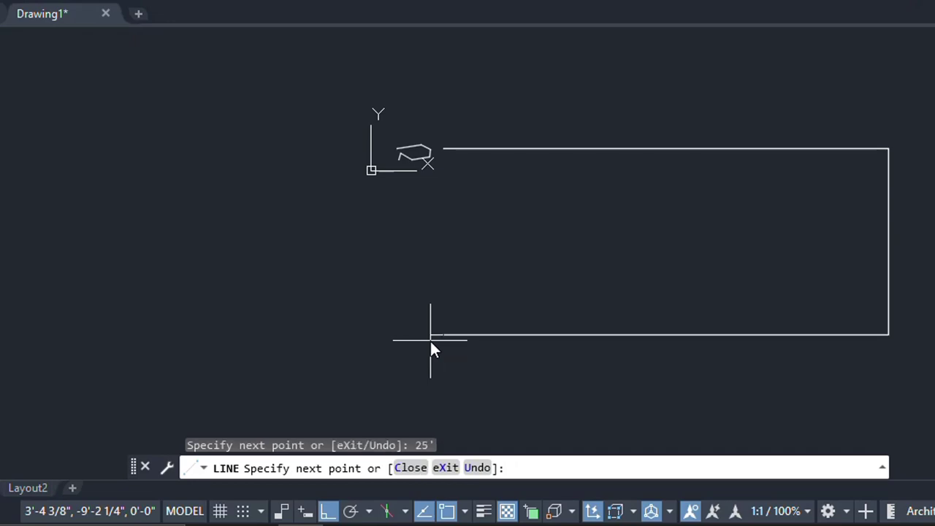
Close the rectangle at its top-left corner and recentre the view on it.
{"action": "scroll", "coordinate": [441, 154], "scroll_direction": "up", "scroll_amount": 6}
{"action": "scroll", "coordinate": [459, 152], "scroll_direction": "up", "scroll_amount": 4}
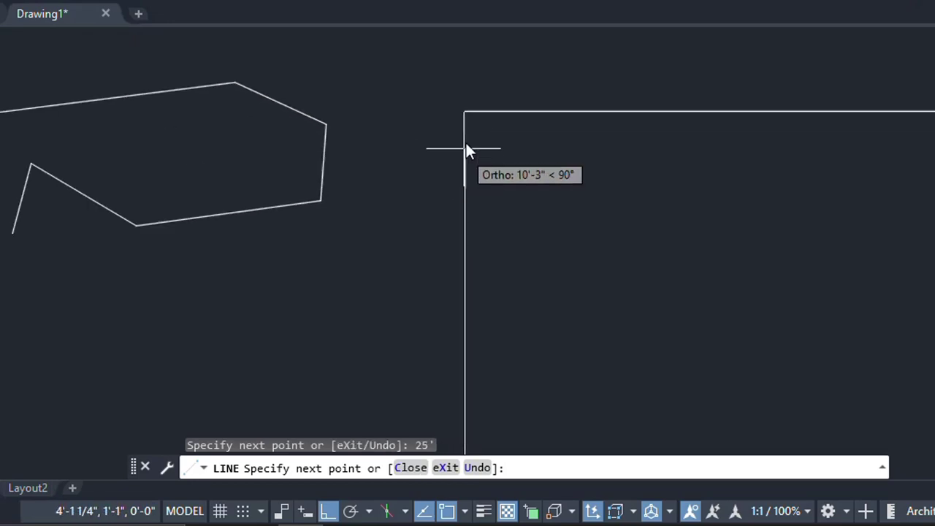
{"action": "left_click", "coordinate": [465, 113]}
{"action": "scroll", "coordinate": [465, 113], "scroll_direction": "down", "scroll_amount": 2}
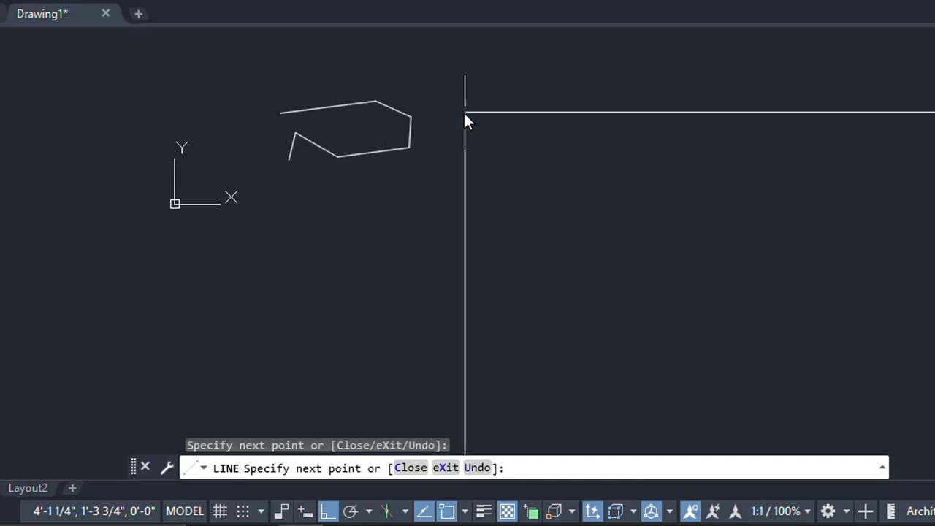
{"action": "scroll", "coordinate": [465, 114], "scroll_direction": "down", "scroll_amount": 1}
{"action": "scroll", "coordinate": [466, 115], "scroll_direction": "down", "scroll_amount": 1}
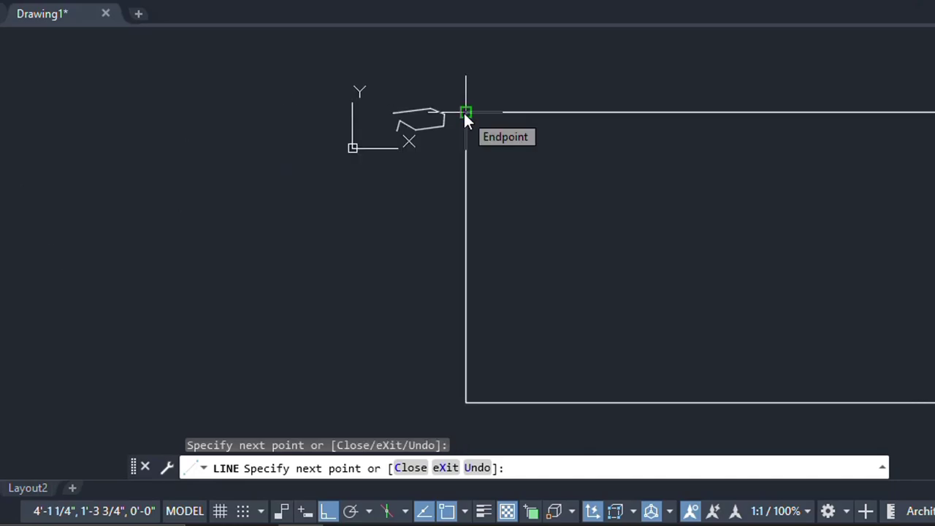
{"action": "key", "text": "Escape"}
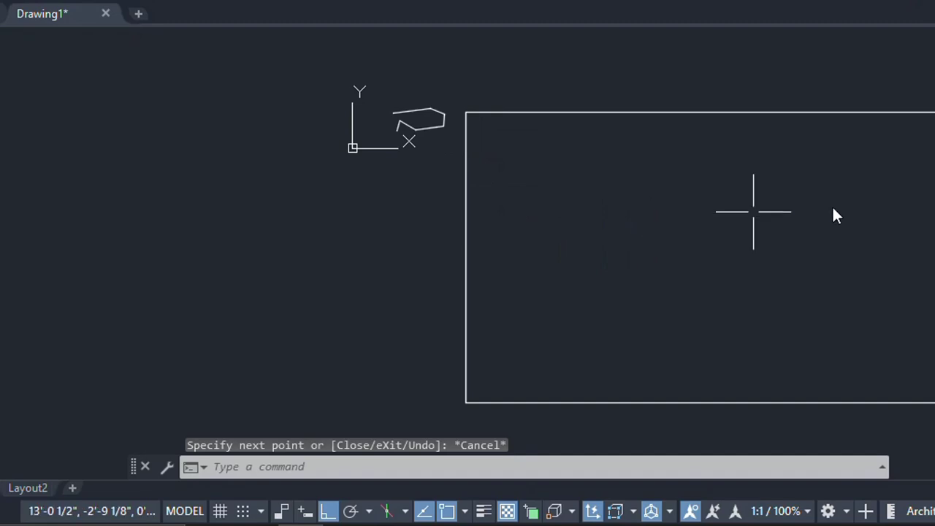
{"action": "mouse_move", "coordinate": [832, 205]}
{"action": "middle_mouse_down"}
{"action": "mouse_move", "coordinate": [553, 196]}
{"action": "mouse_move", "coordinate": [567, 183]}
{"action": "middle_mouse_up"}
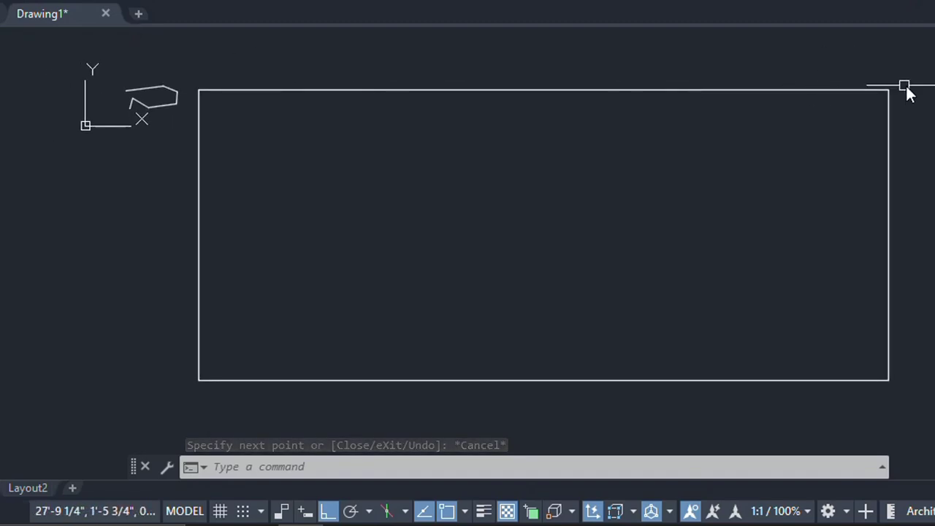
{"action": "middle_click", "coordinate": [455, 403]}
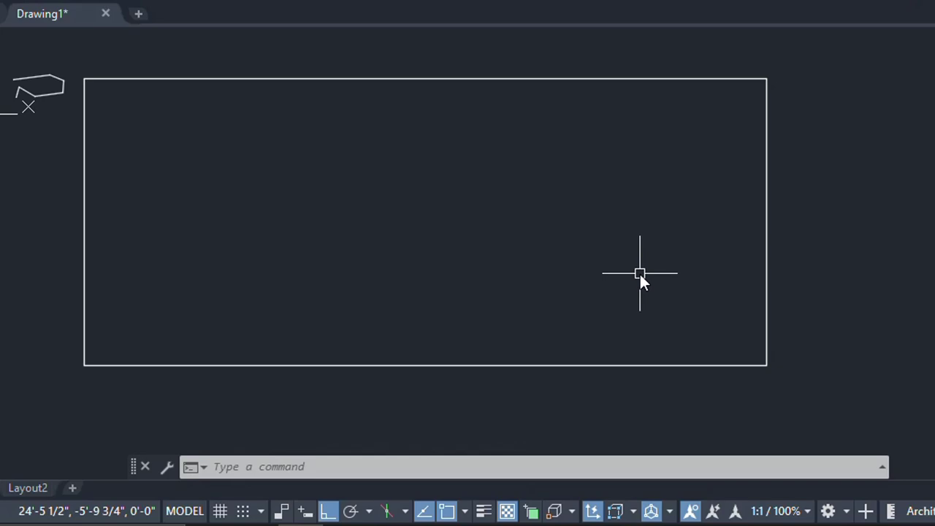
Erase the rectangle and chain with a crossing window, then begin a new line.
{"action": "scroll", "coordinate": [640, 274], "scroll_direction": "down", "scroll_amount": 2}
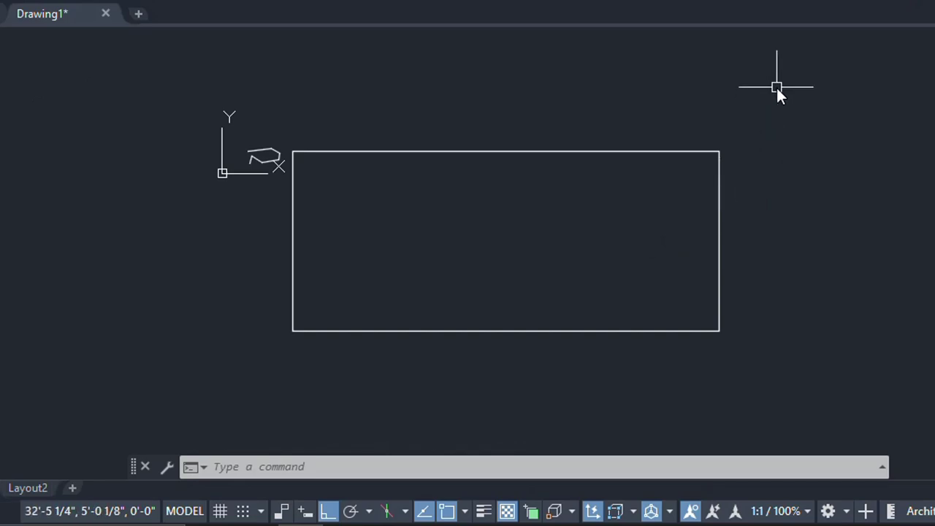
{"action": "left_click", "coordinate": [796, 81]}
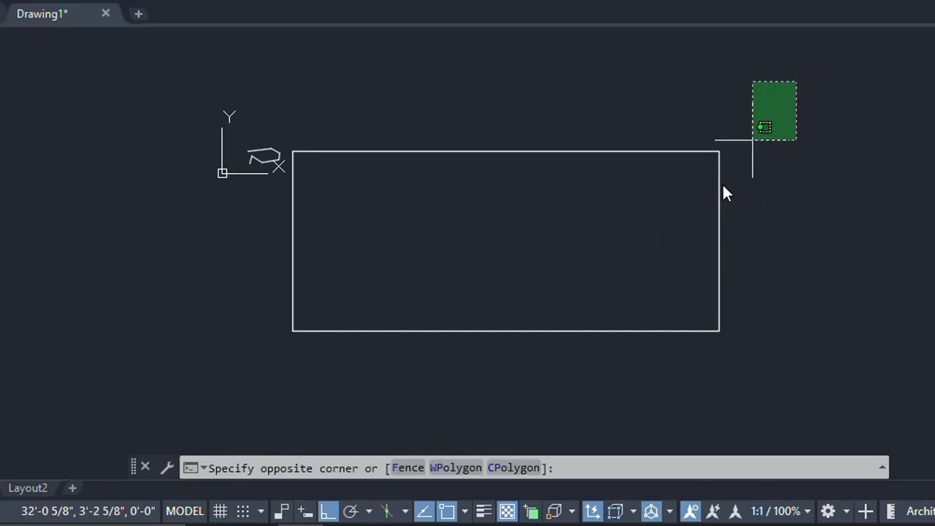
{"action": "left_click", "coordinate": [121, 392]}
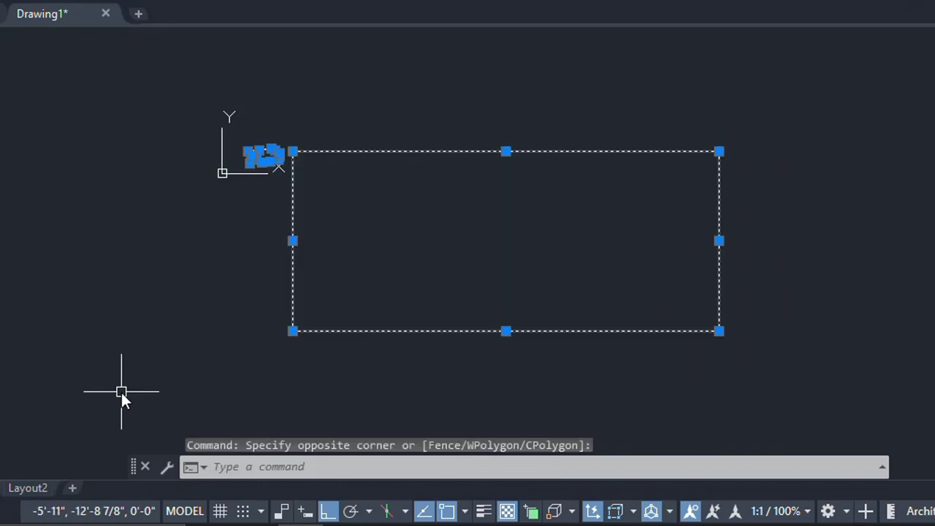
{"action": "key", "text": "Delete"}
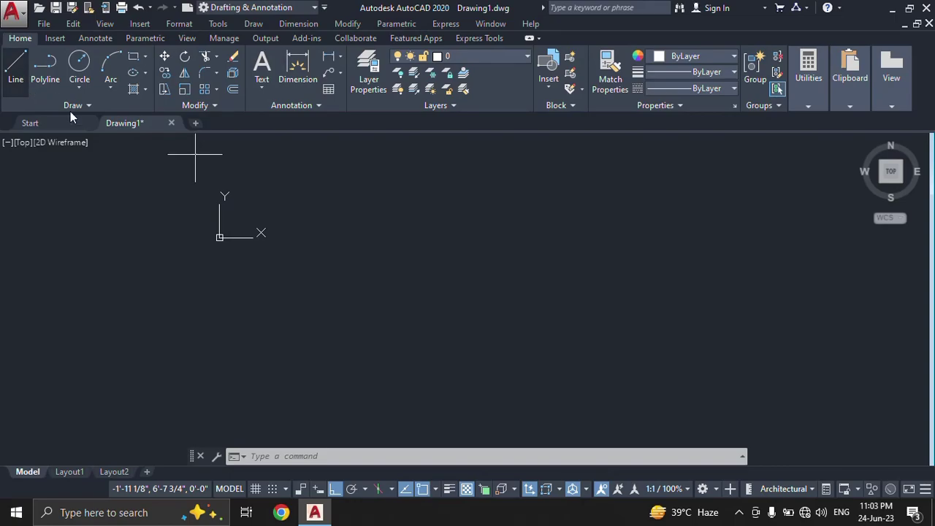
{"action": "left_click", "coordinate": [20, 79]}
{"action": "left_click", "coordinate": [348, 236]}
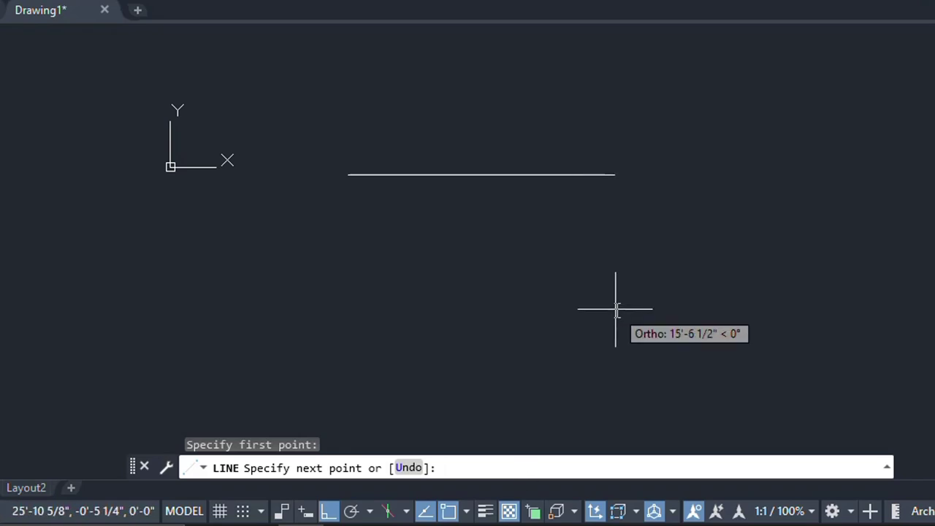
{"action": "type", "text": "@"}
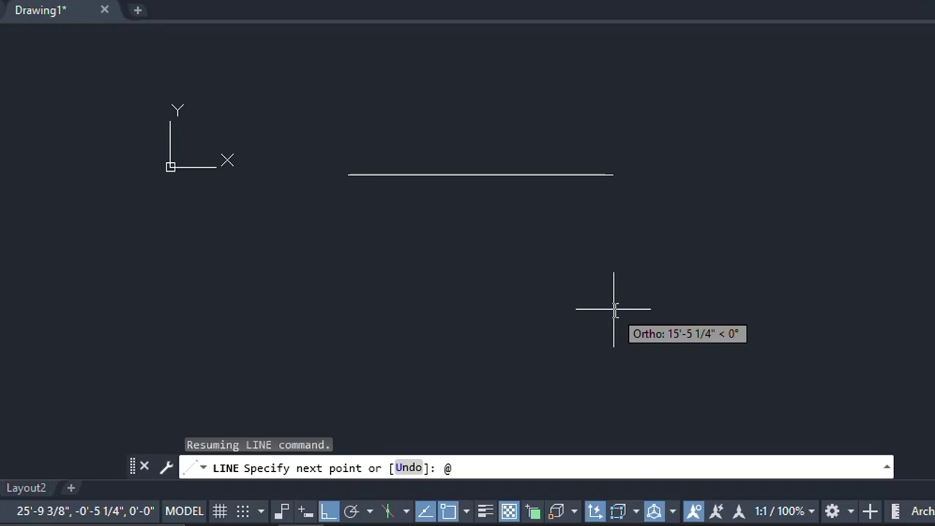
{"action": "type", "text": "10"}
{"action": "type", "text": "'6"}
{"action": "type", "text": "<"}
{"action": "type", "text": "45"}
{"action": "key", "text": "Return"}
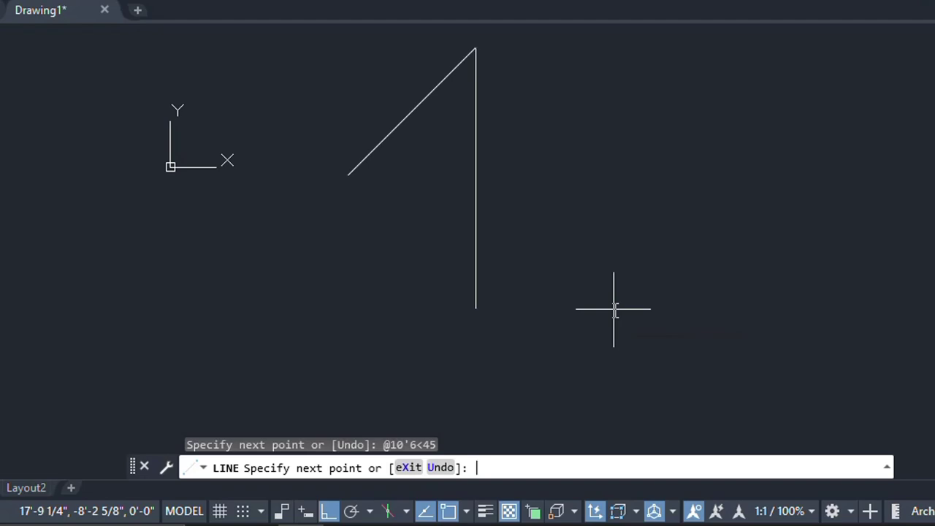
{"action": "key", "text": "Escape"}
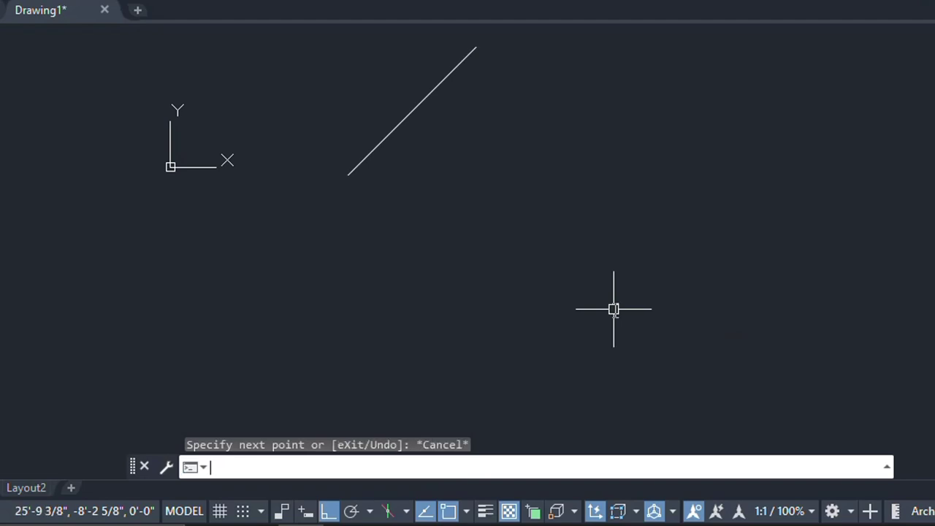
{"action": "middle_click_drag", "start_coordinate": [450, 135], "coordinate": [472, 217]}
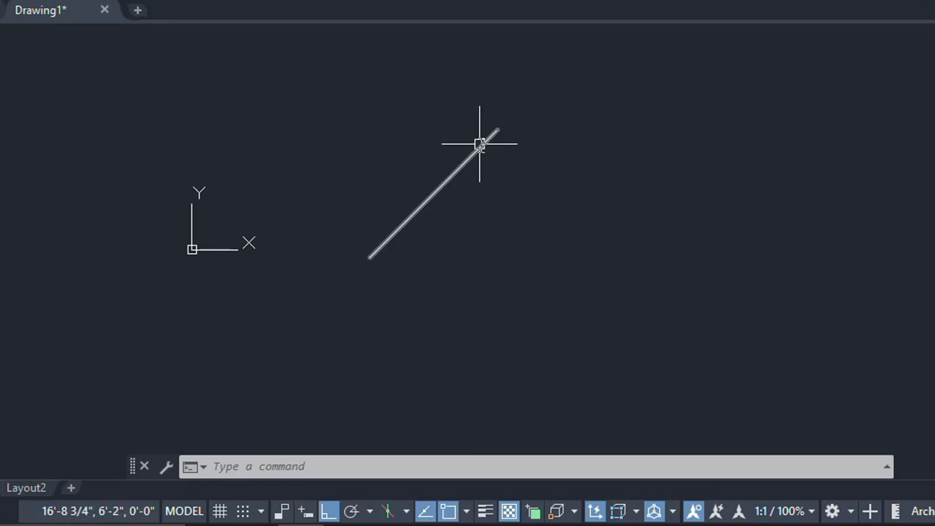
{"action": "middle_click_drag", "start_coordinate": [458, 216], "coordinate": [445, 210]}
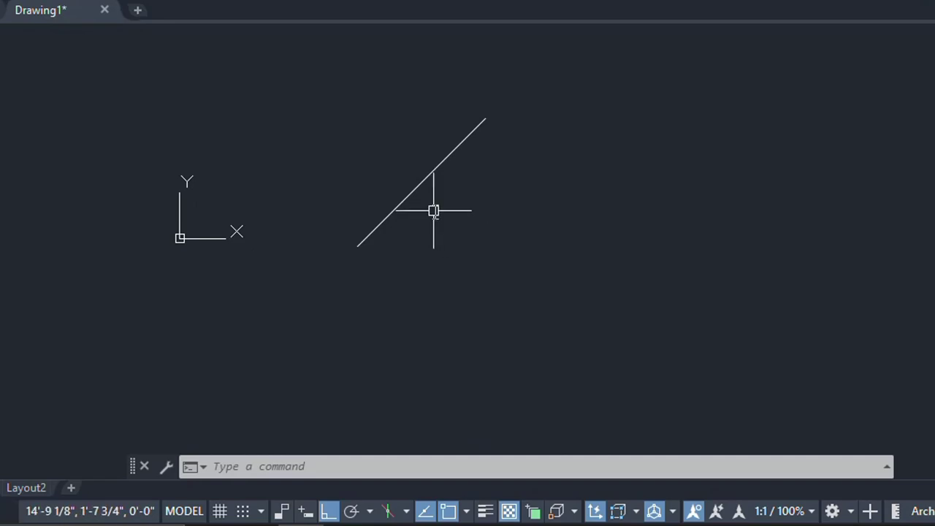
Draw a 25' line to the right, starting below the 45° line.
{"action": "type", "text": "l"}
{"action": "key", "text": "Return"}
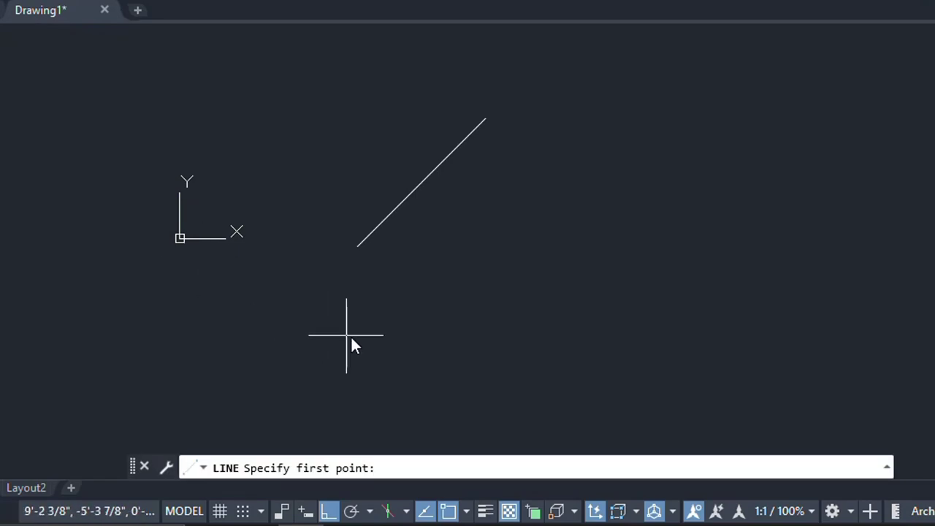
{"action": "left_click", "coordinate": [473, 310]}
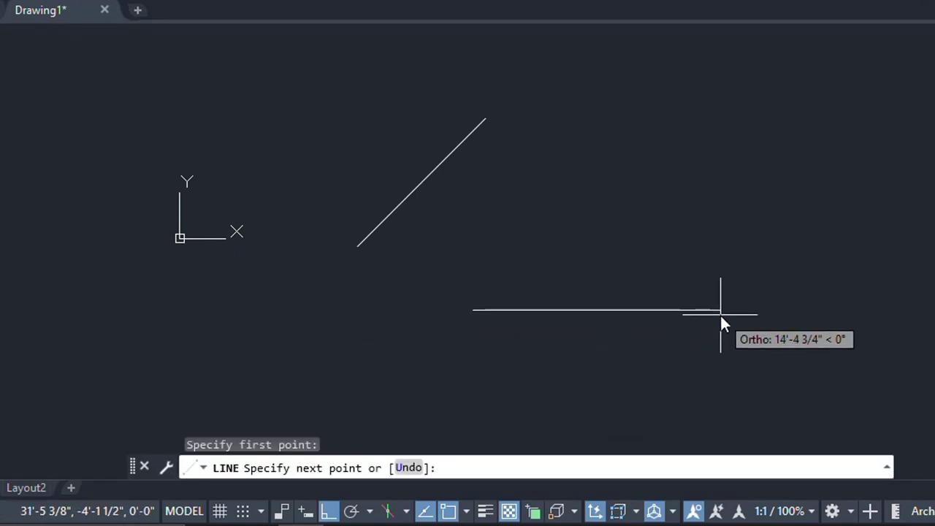
{"action": "type", "text": "2"}
{"action": "type", "text": "5'"}
{"action": "key", "text": "Return"}
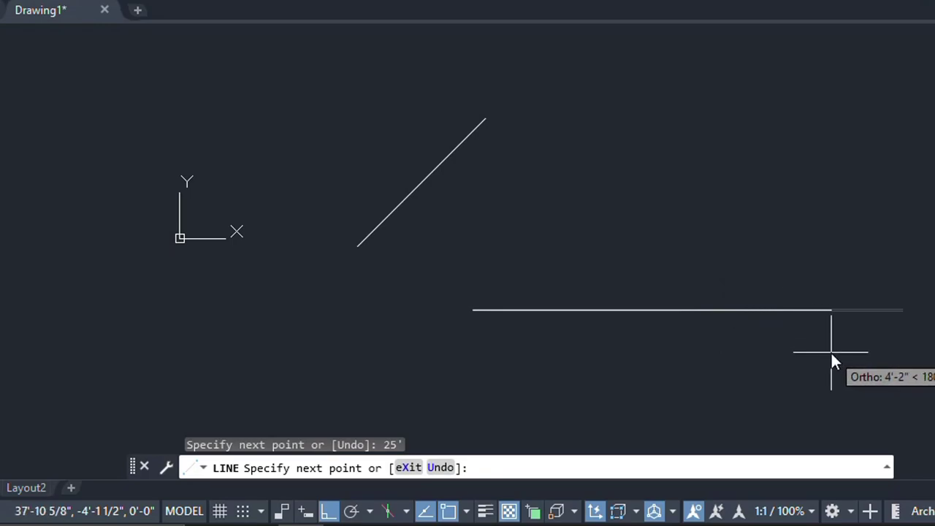
{"action": "key", "text": "Escape"}
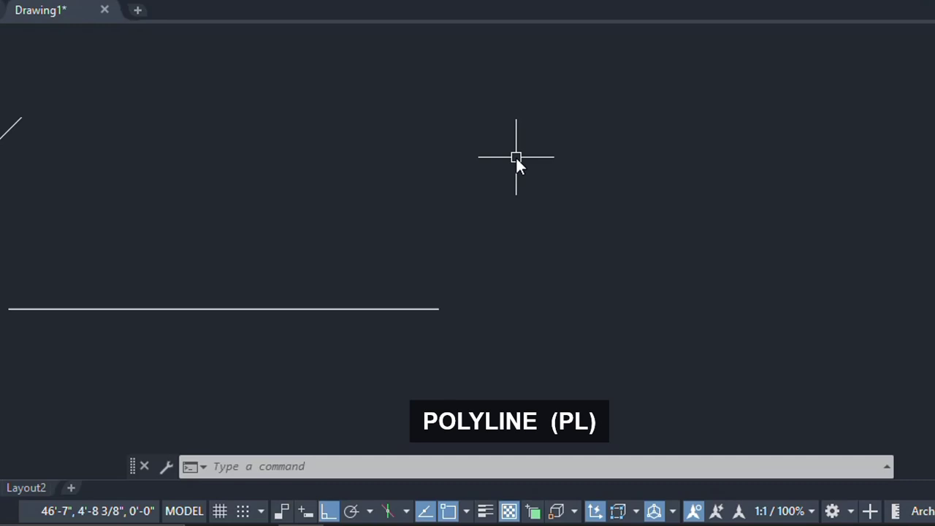
Start a polyline with PL and draw its 30' top side with Ortho on.
{"action": "left_click", "coordinate": [471, 466]}
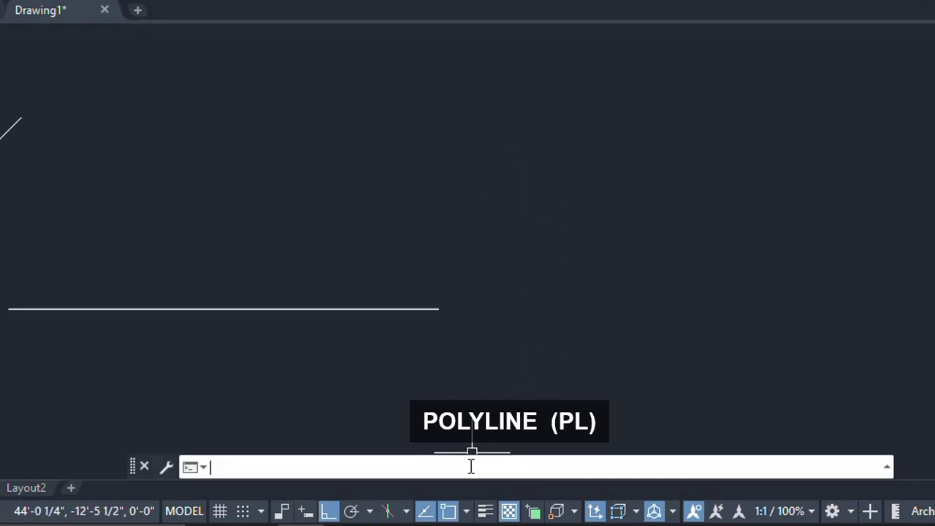
{"action": "type", "text": "p"}
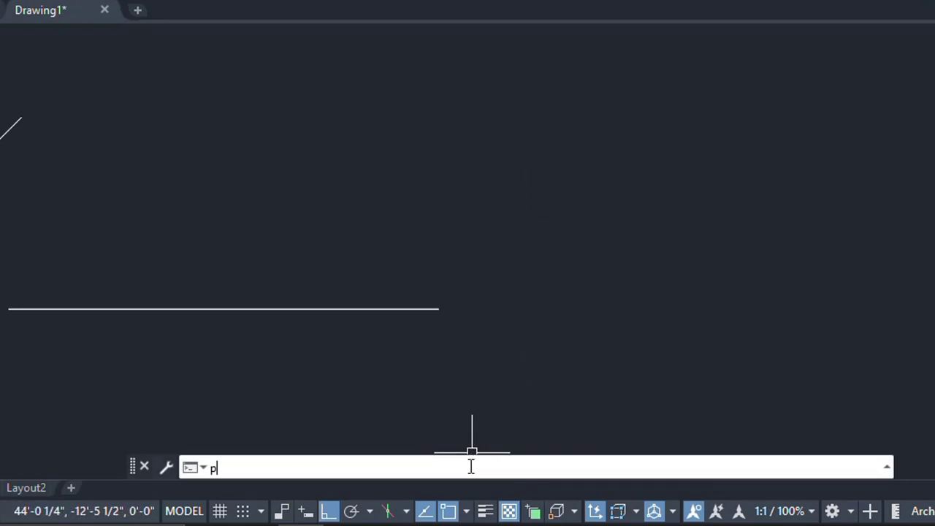
{"action": "type", "text": "l"}
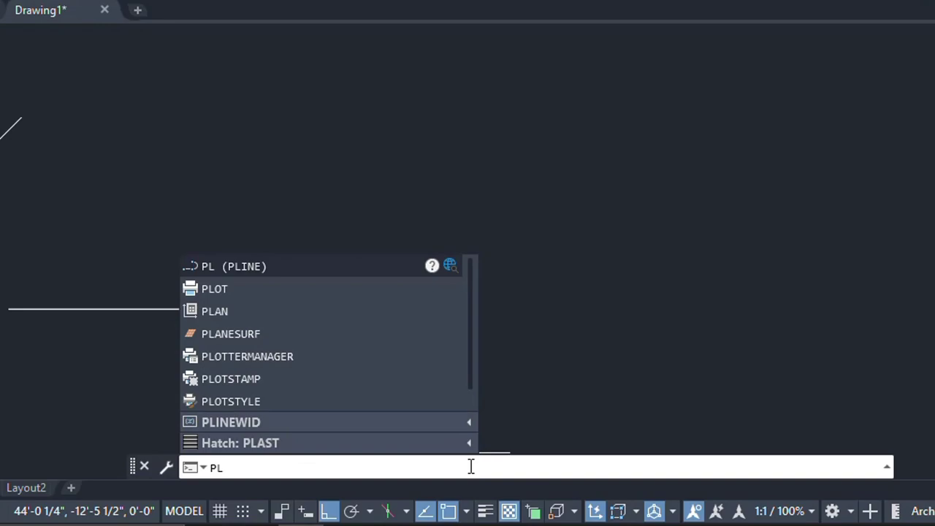
{"action": "key", "text": "Return"}
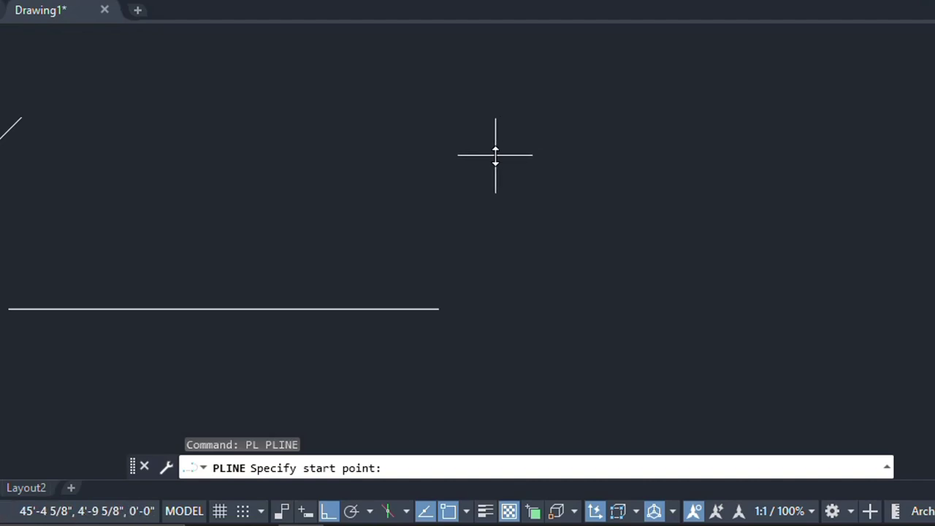
{"action": "left_click", "coordinate": [495, 155]}
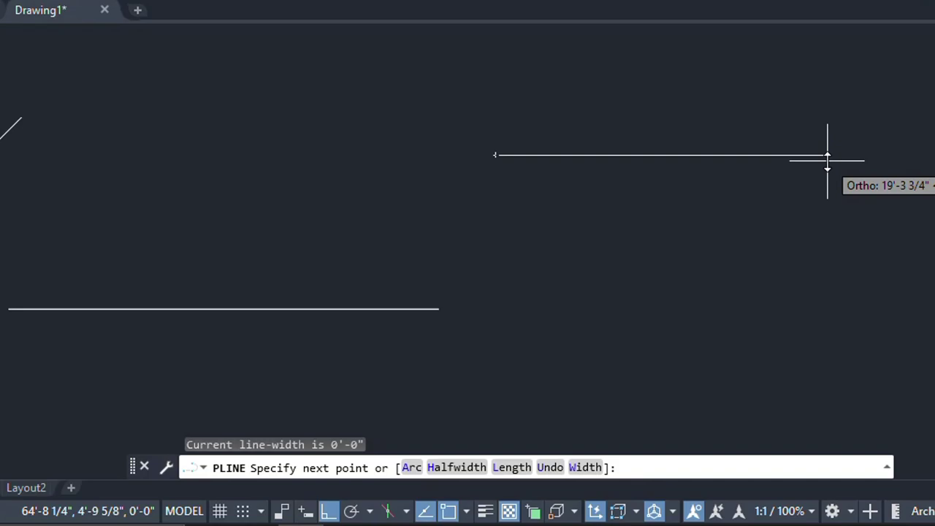
{"action": "left_click", "coordinate": [326, 513]}
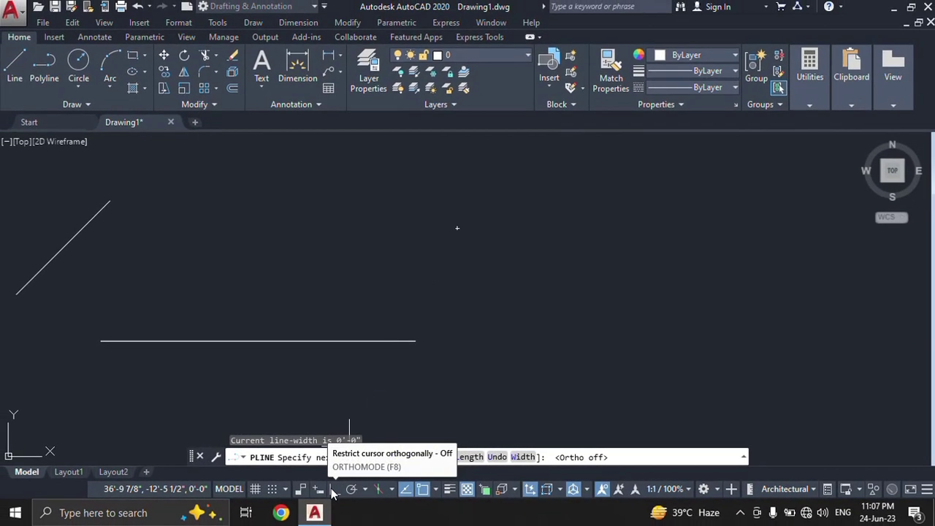
{"action": "left_click", "coordinate": [332, 490]}
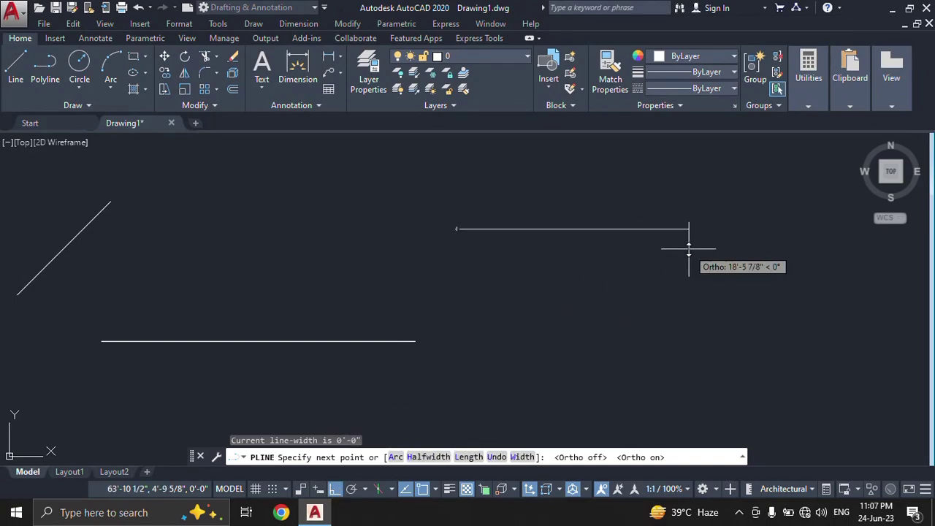
{"action": "type", "text": "30"}
{"action": "type", "text": "'"}
{"action": "key", "text": "Return"}
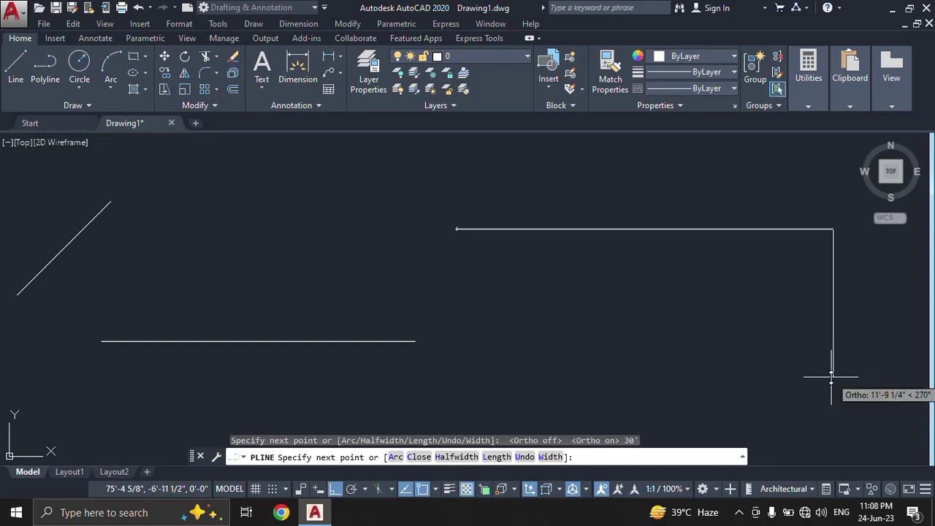
Add the 15' and 30' sides and close the polyline at its start corner.
{"action": "type", "text": "1"}
{"action": "type", "text": "5"}
{"action": "type", "text": "'"}
{"action": "key", "text": "Return"}
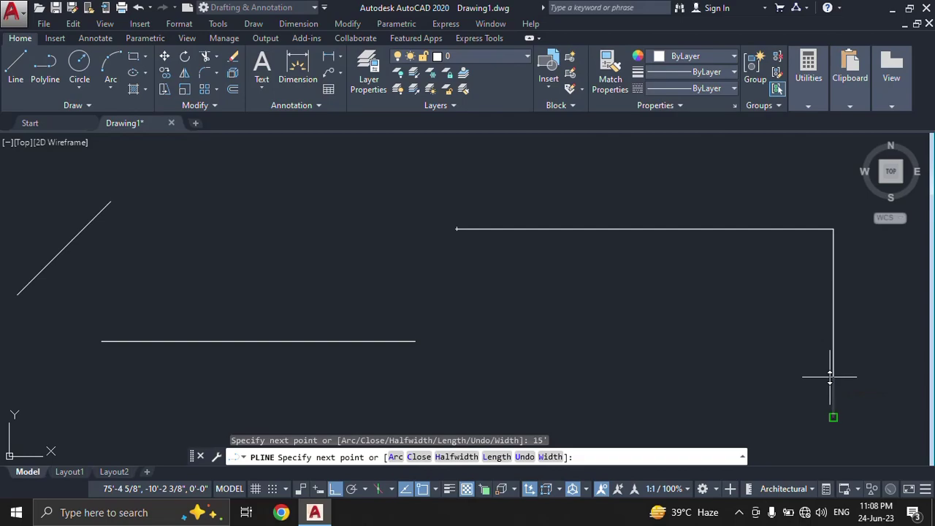
{"action": "scroll", "coordinate": [831, 377], "scroll_direction": "down", "scroll_amount": 2}
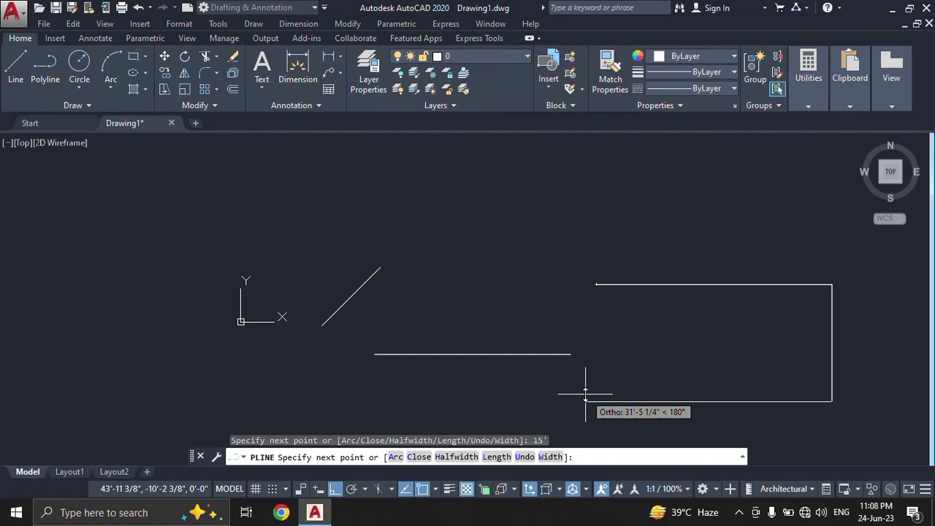
{"action": "type", "text": "30"}
{"action": "type", "text": "'"}
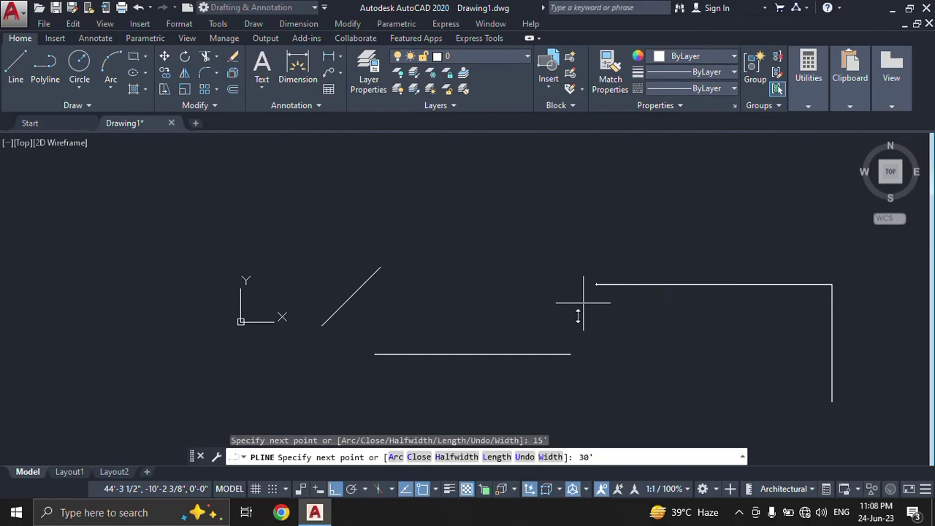
{"action": "key", "text": "Return"}
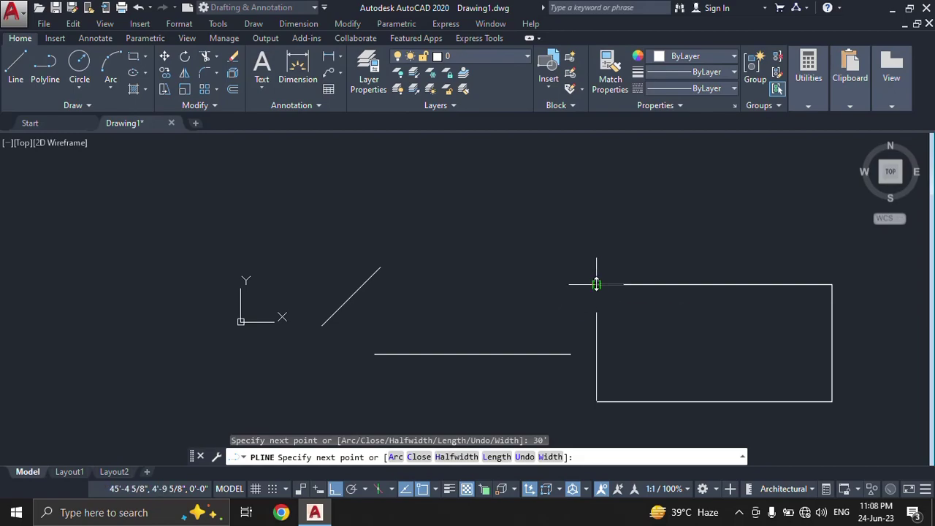
{"action": "left_click", "coordinate": [596, 284]}
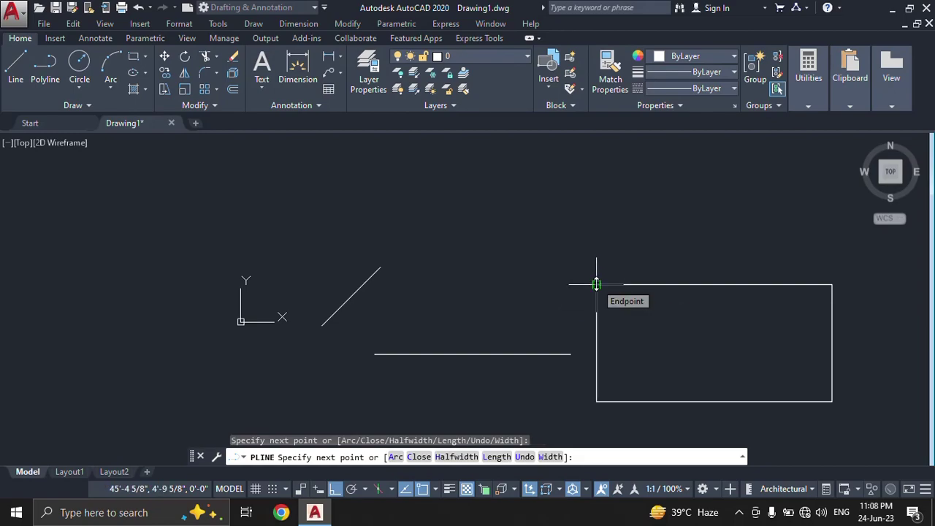
{"action": "key", "text": "Escape"}
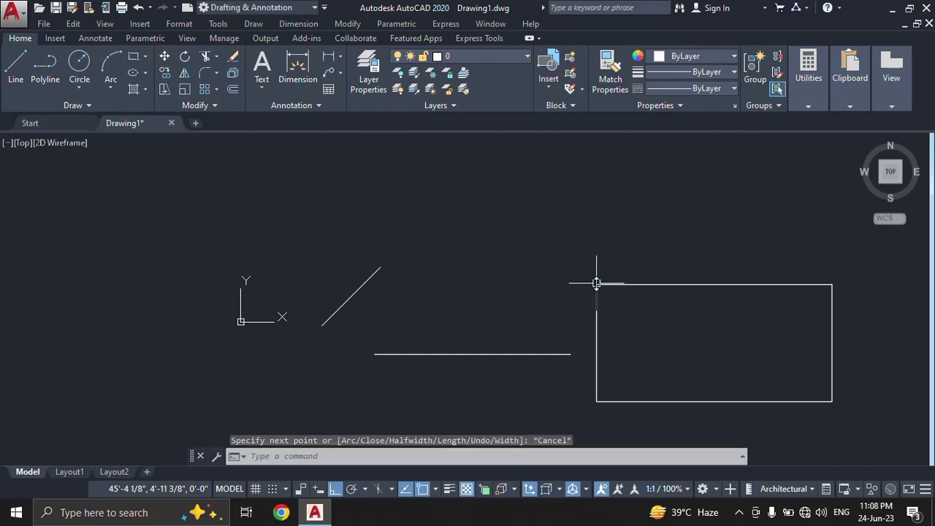
{"action": "mouse_move", "coordinate": [640, 319]}
{"action": "middle_mouse_down"}
{"action": "mouse_move", "coordinate": [598, 274]}
{"action": "mouse_move", "coordinate": [611, 272]}
{"action": "middle_mouse_up"}
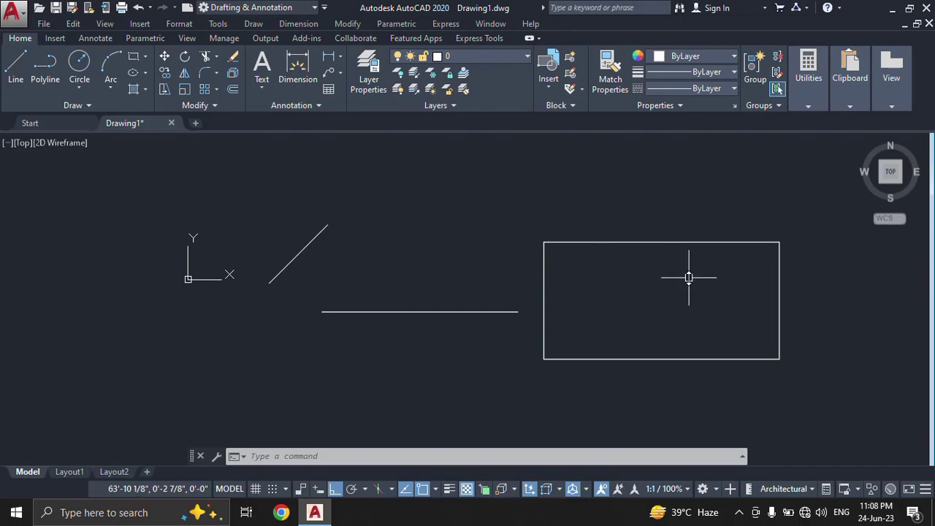
Pan the view left twice to clear room right of the polyline rectangle.
{"action": "middle_click_drag", "start_coordinate": [646, 271], "coordinate": [418, 271]}
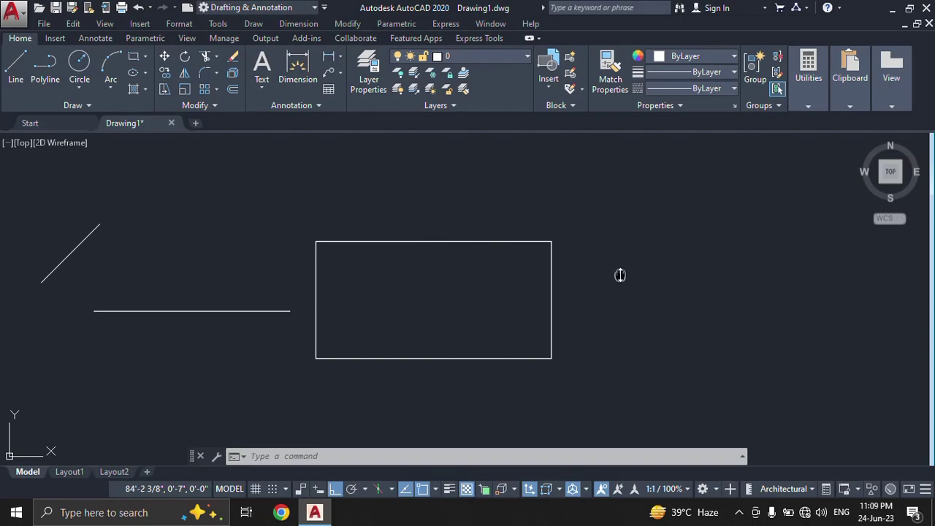
{"action": "middle_click_drag", "start_coordinate": [618, 276], "coordinate": [482, 273]}
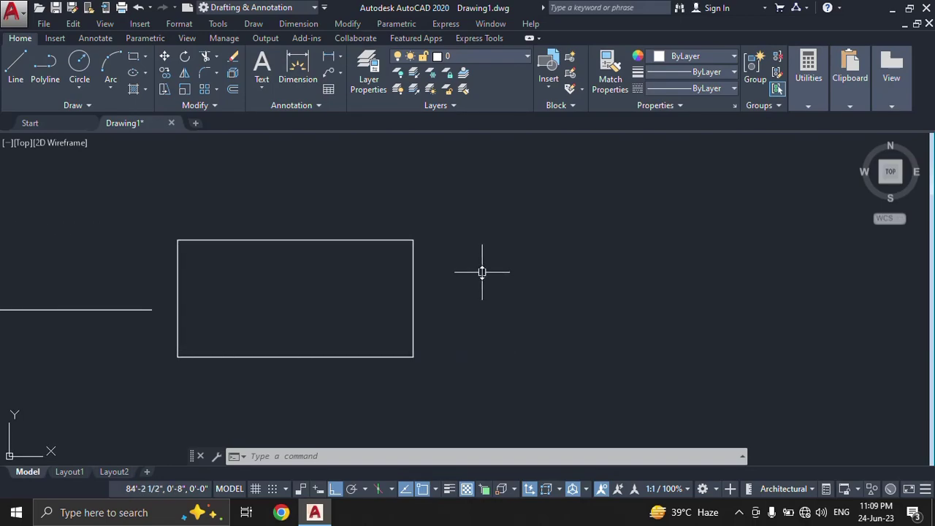
Draw a closed four-sided rectangle from separate LINE segments right of the polyline rectangle.
{"action": "type", "text": "l"}
{"action": "key", "text": "Return"}
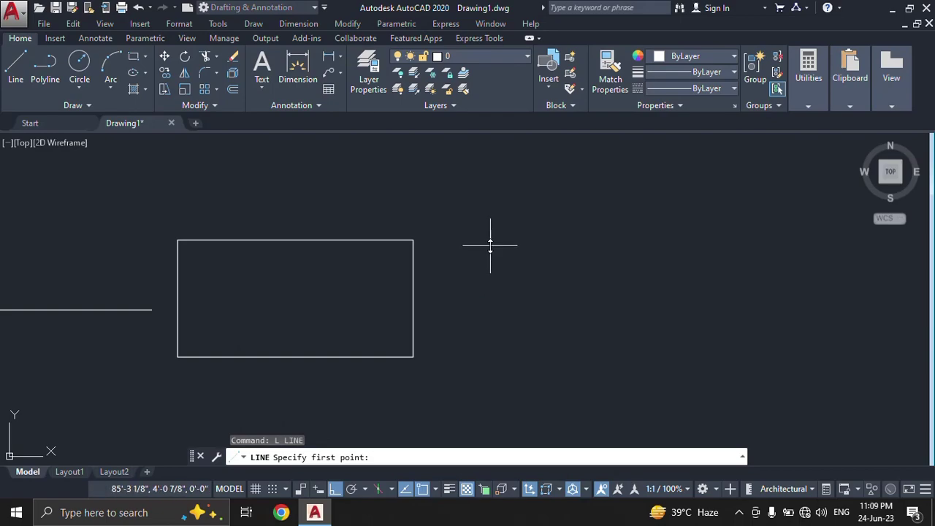
{"action": "left_click", "coordinate": [491, 245]}
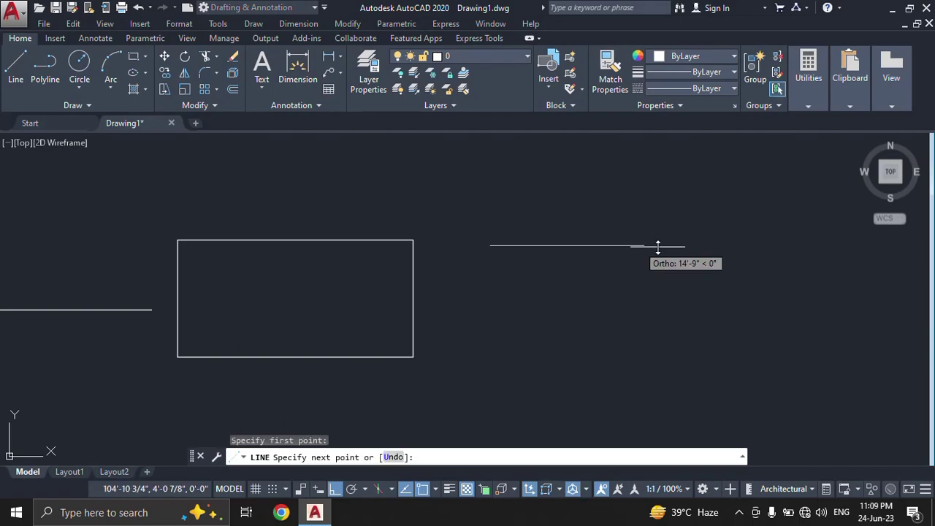
{"action": "left_click", "coordinate": [723, 245]}
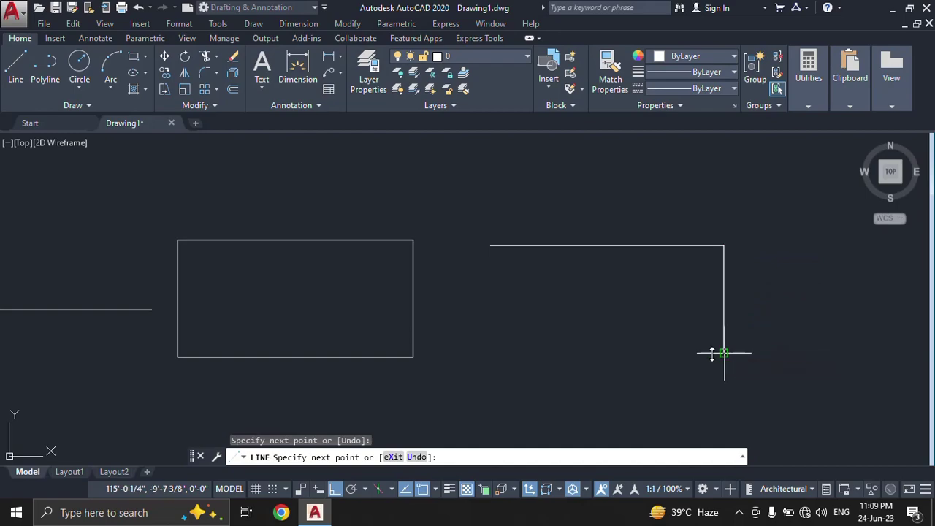
{"action": "left_click", "coordinate": [721, 352]}
{"action": "left_click", "coordinate": [493, 349]}
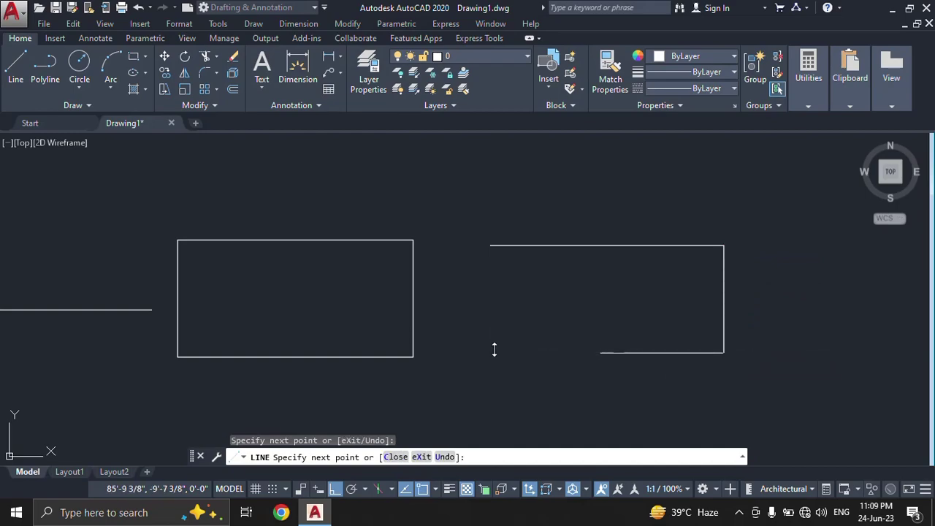
{"action": "left_click", "coordinate": [490, 245]}
{"action": "key", "text": "Return"}
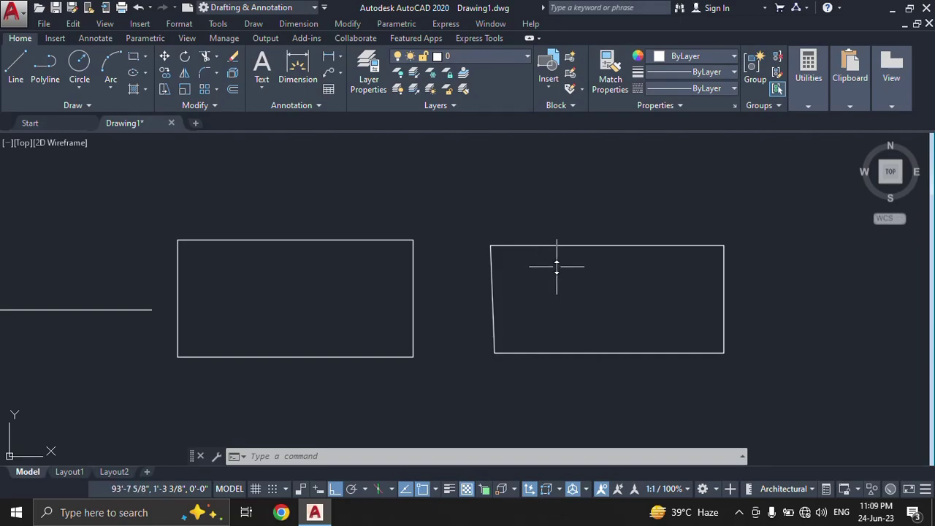
Select the line rectangle's top and bottom edges, then the whole polyline rectangle, to compare them.
{"action": "left_click", "coordinate": [557, 266]}
{"action": "left_click", "coordinate": [540, 232]}
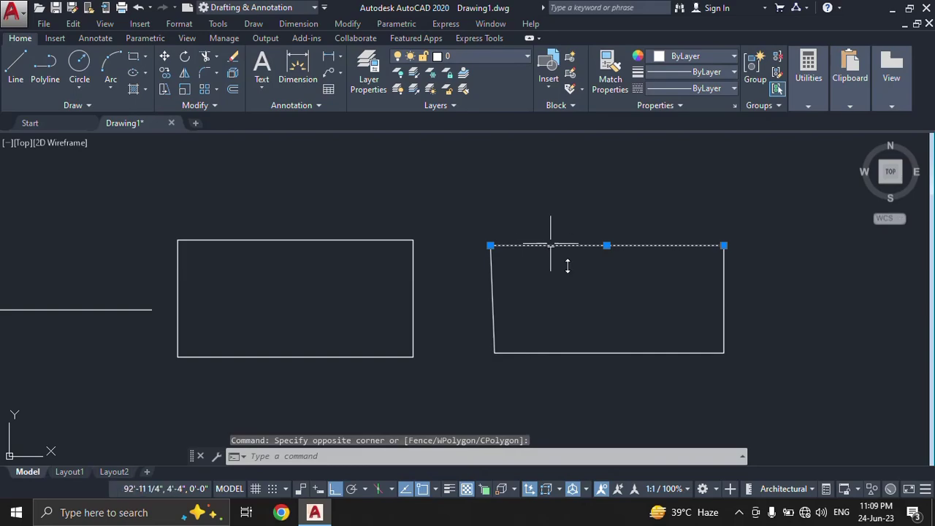
{"action": "left_click", "coordinate": [619, 304]}
{"action": "left_click", "coordinate": [562, 372]}
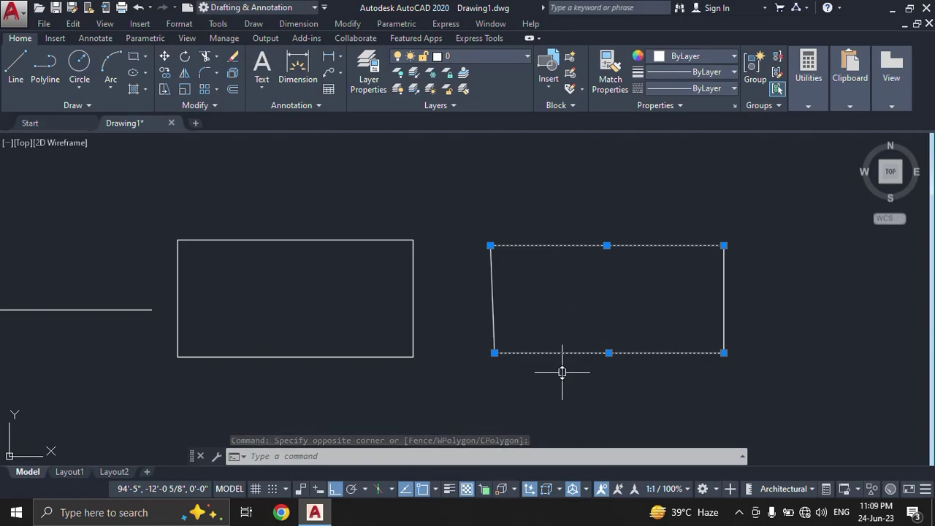
{"action": "key", "text": "Escape"}
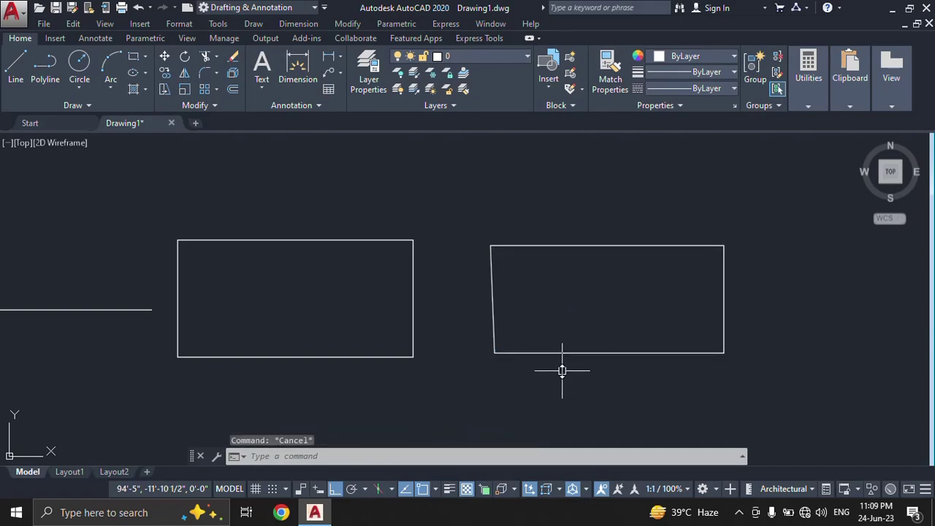
{"action": "middle_click_drag", "start_coordinate": [302, 290], "coordinate": [385, 292]}
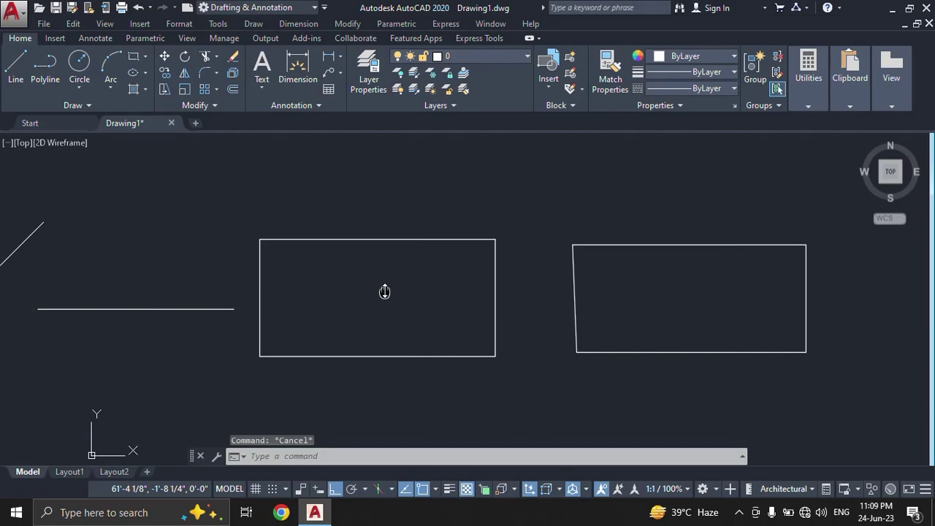
{"action": "left_click", "coordinate": [381, 254]}
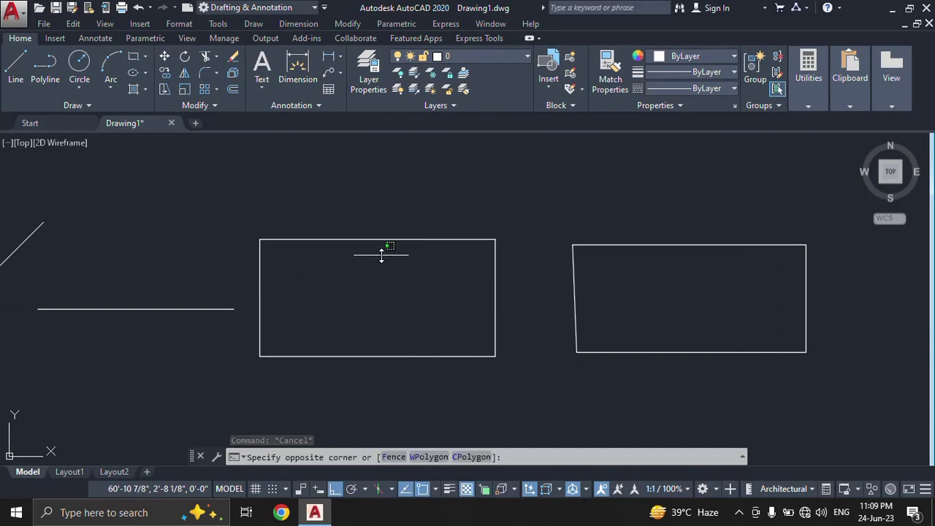
{"action": "left_click", "coordinate": [360, 223]}
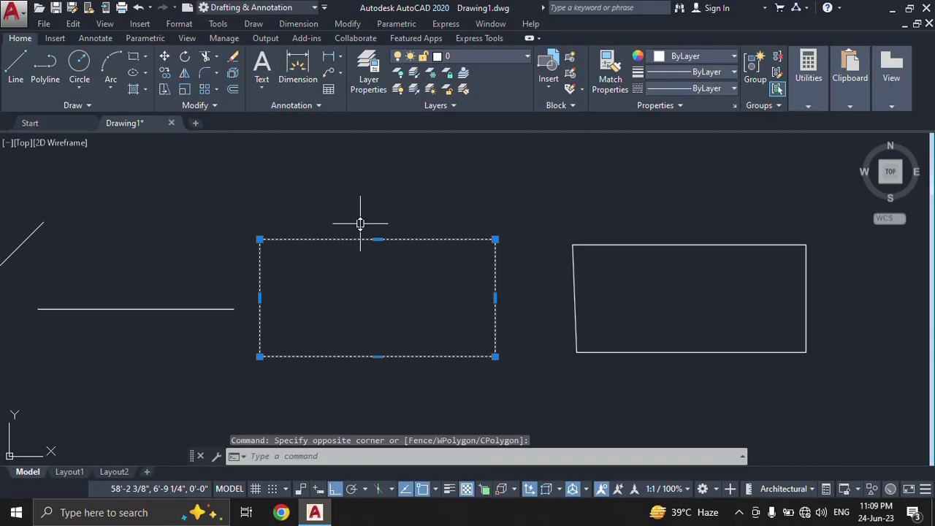
{"action": "key", "text": "Escape"}
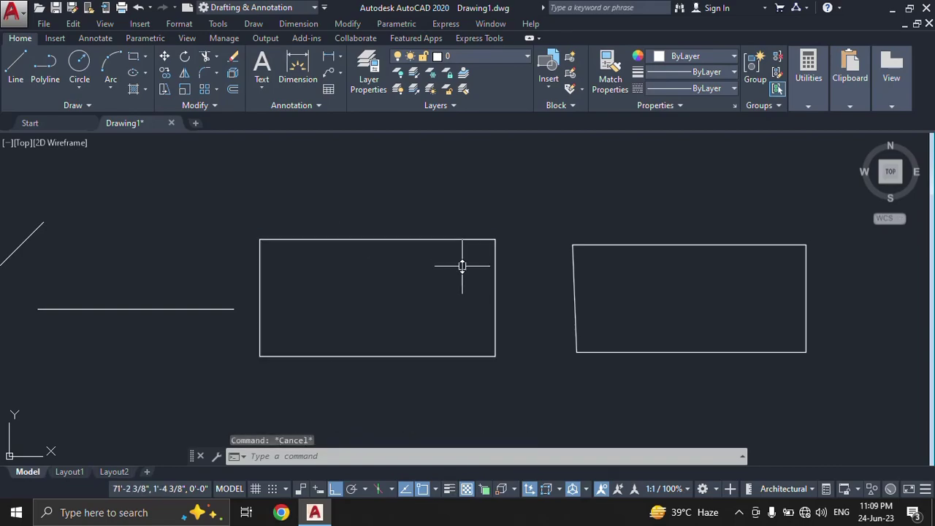
{"action": "middle_click_drag", "start_coordinate": [461, 266], "coordinate": [423, 264]}
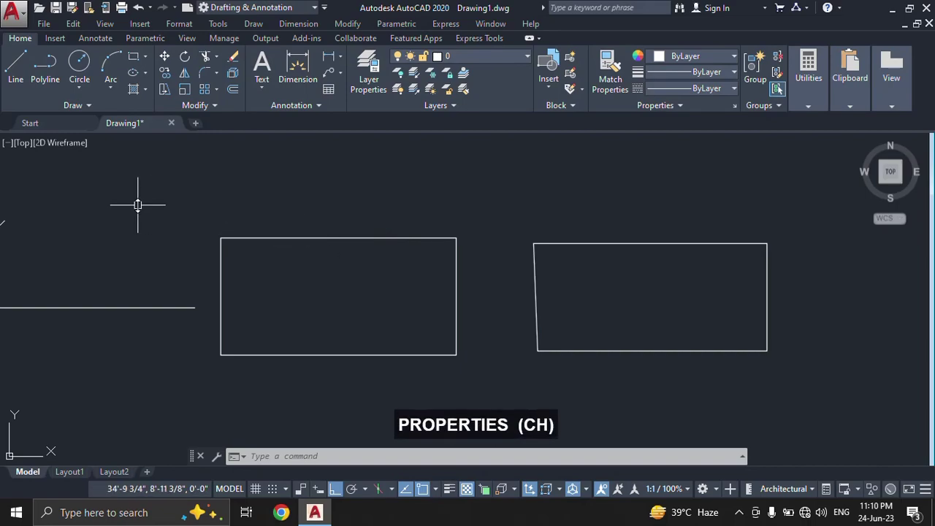
Bring up the object properties palette with CH and pan the drawing right.
{"action": "type", "text": "ch"}
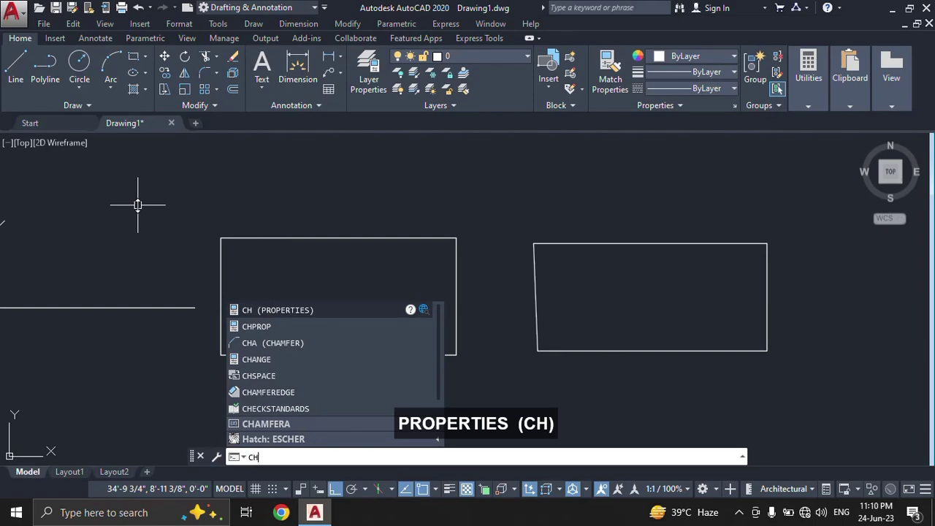
{"action": "key", "text": "Return"}
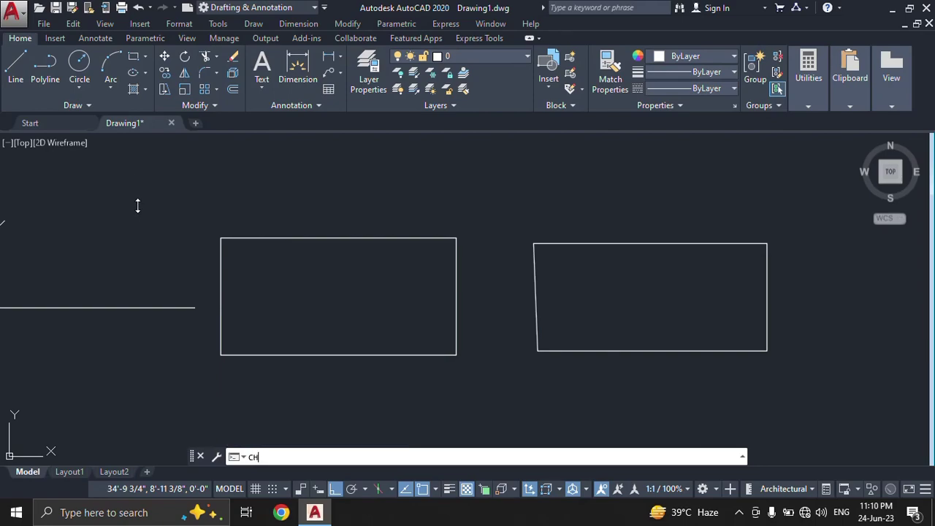
{"action": "key", "text": "Return"}
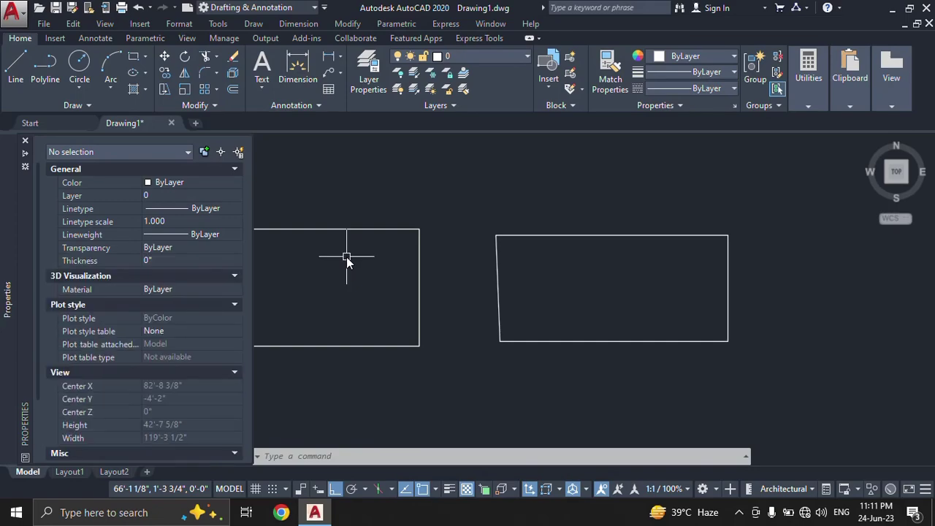
{"action": "middle_click_drag", "start_coordinate": [346, 256], "coordinate": [482, 257]}
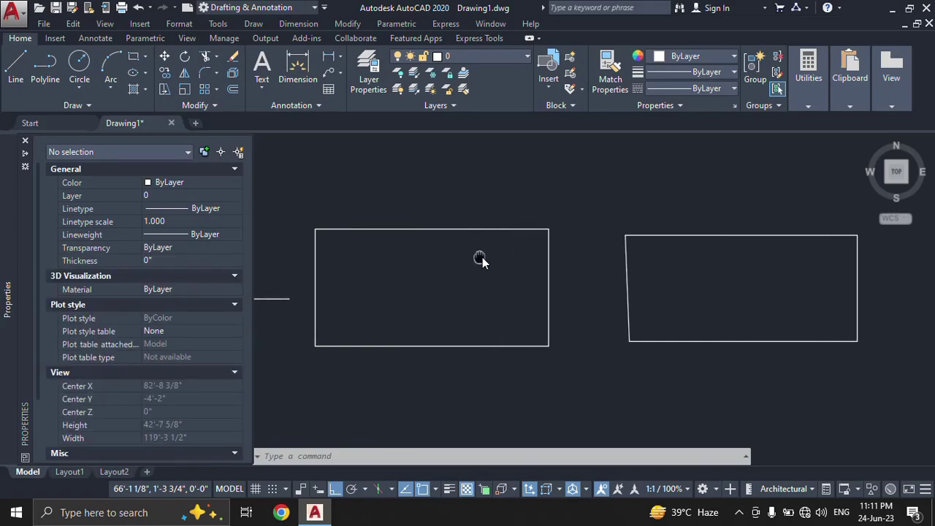
{"action": "key", "text": "ctrl+1"}
Select the first rectangle, the right rectangle's top line, then the middle rectangle to compare properties.
{"action": "left_click", "coordinate": [449, 250]}
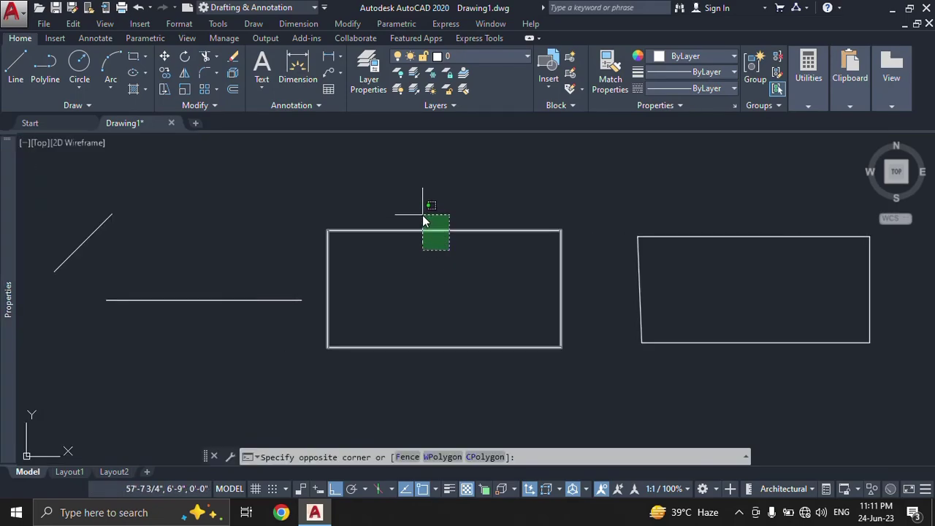
{"action": "left_click", "coordinate": [423, 215]}
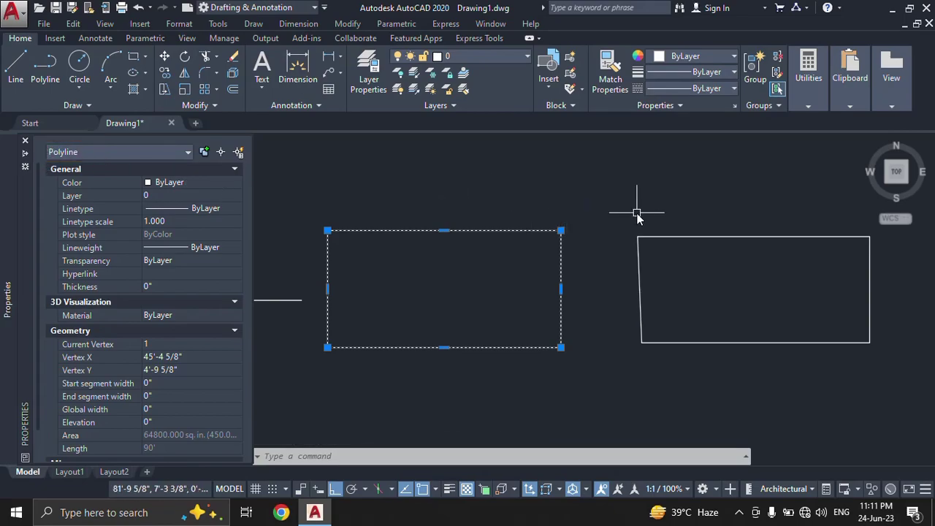
{"action": "key", "text": "Escape"}
{"action": "left_click", "coordinate": [671, 210]}
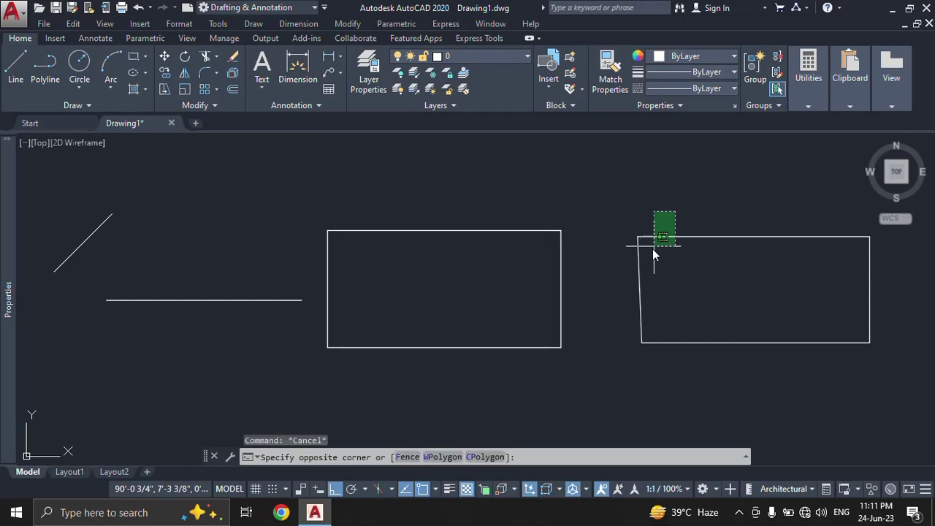
{"action": "left_click", "coordinate": [639, 262]}
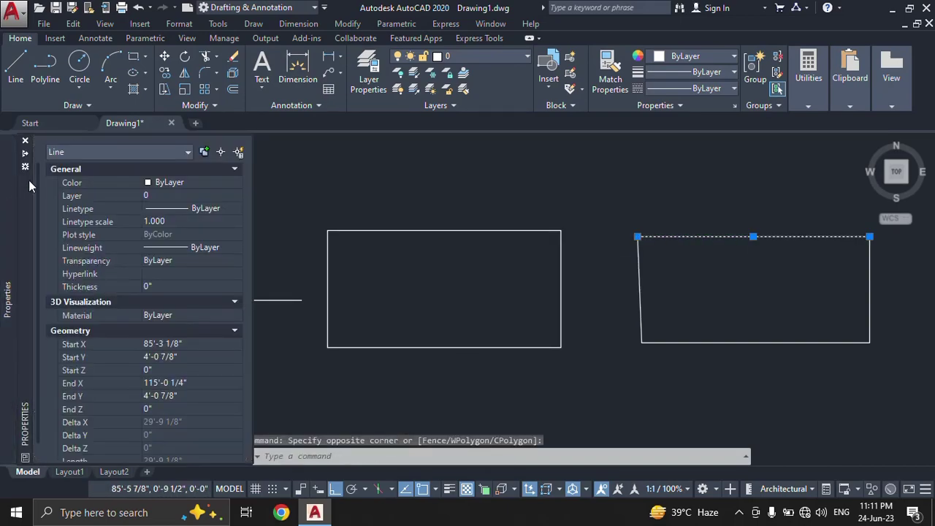
{"action": "mouse_move", "coordinate": [8, 298]}
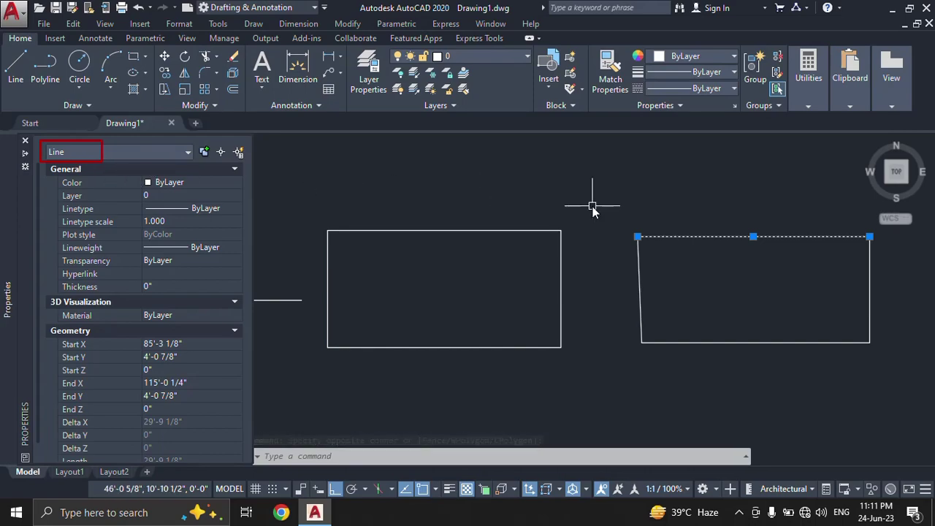
{"action": "key", "text": "Escape"}
{"action": "left_click", "coordinate": [521, 195]}
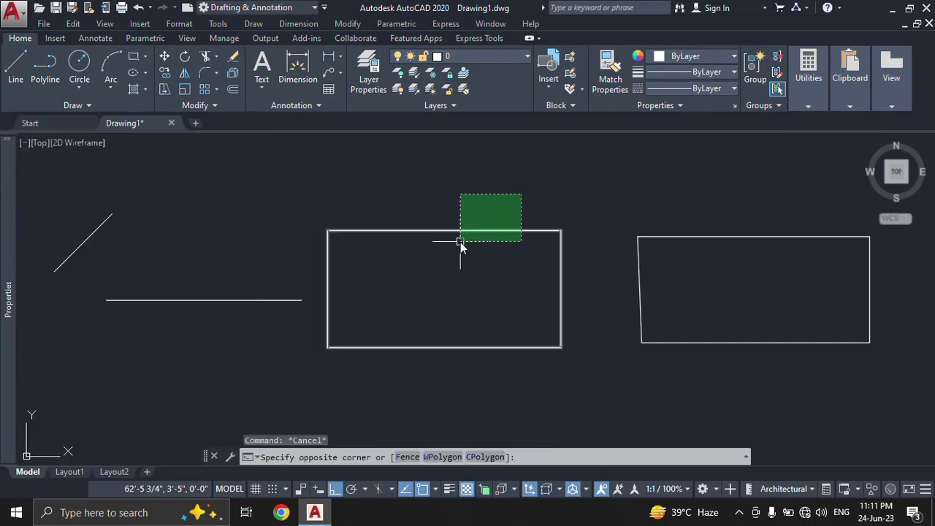
{"action": "left_click", "coordinate": [460, 242]}
{"action": "mouse_move", "coordinate": [8, 299]}
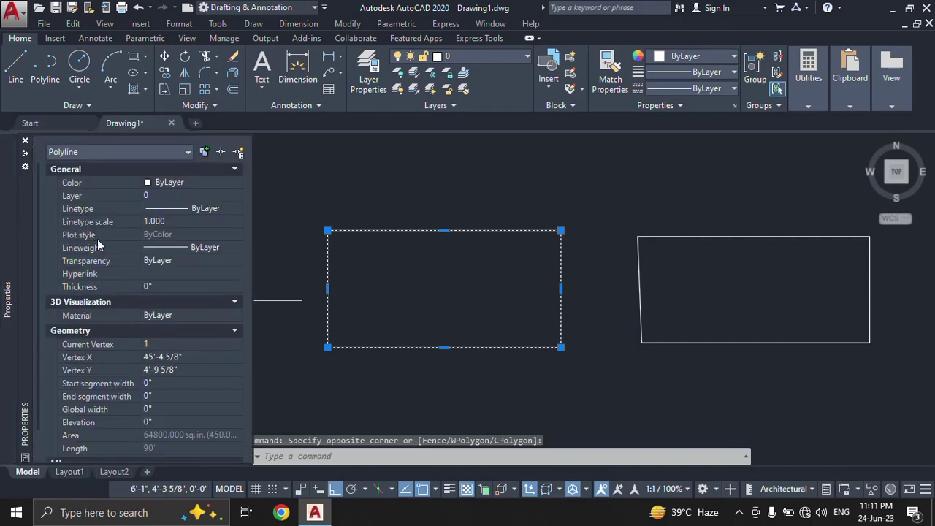
Set the middle rectangle polyline's Global width to 4 in the Properties palette.
{"action": "scroll", "coordinate": [126, 296], "scroll_direction": "down", "scroll_amount": 3}
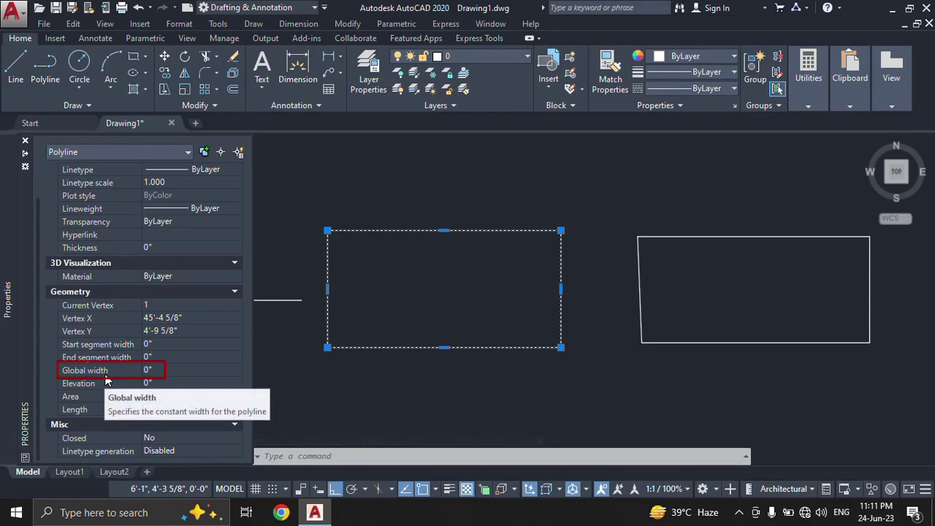
{"action": "left_click", "coordinate": [155, 371]}
{"action": "type", "text": "4"}
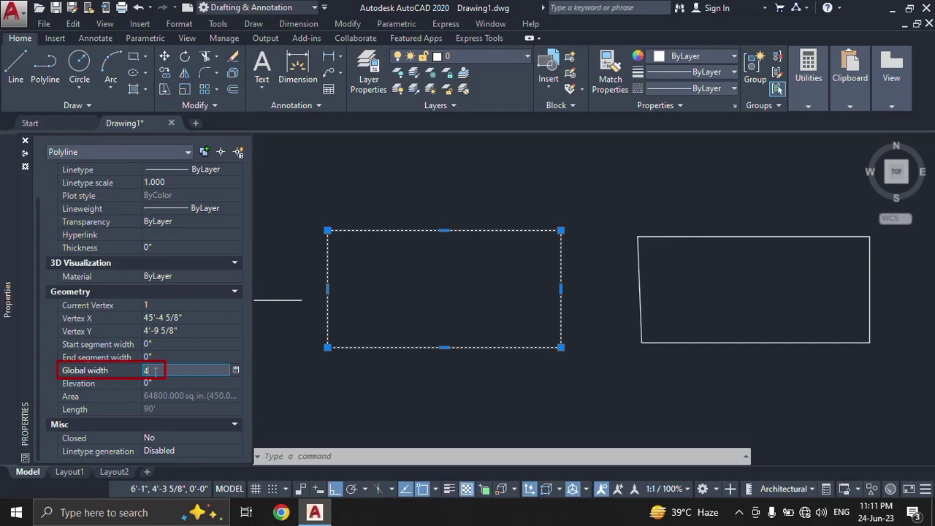
{"action": "key", "text": "Return"}
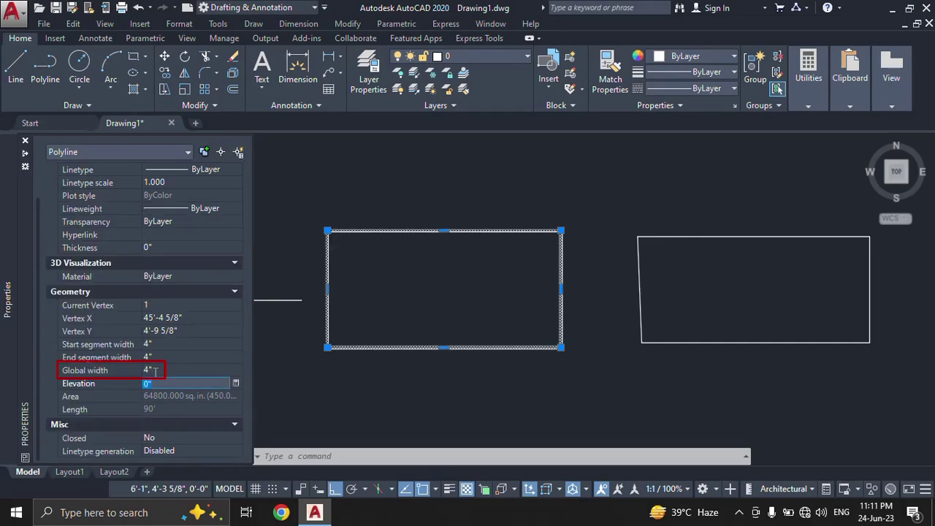
{"action": "key", "text": "Escape"}
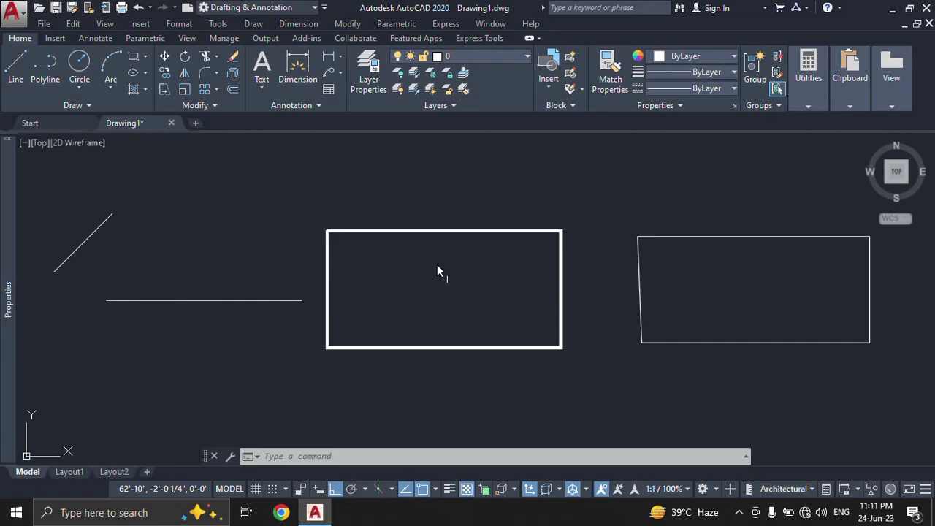
Inspect the right rectangle's top line, then zoom out and pan to free space above.
{"action": "scroll", "coordinate": [436, 266], "scroll_direction": "up", "scroll_amount": 2}
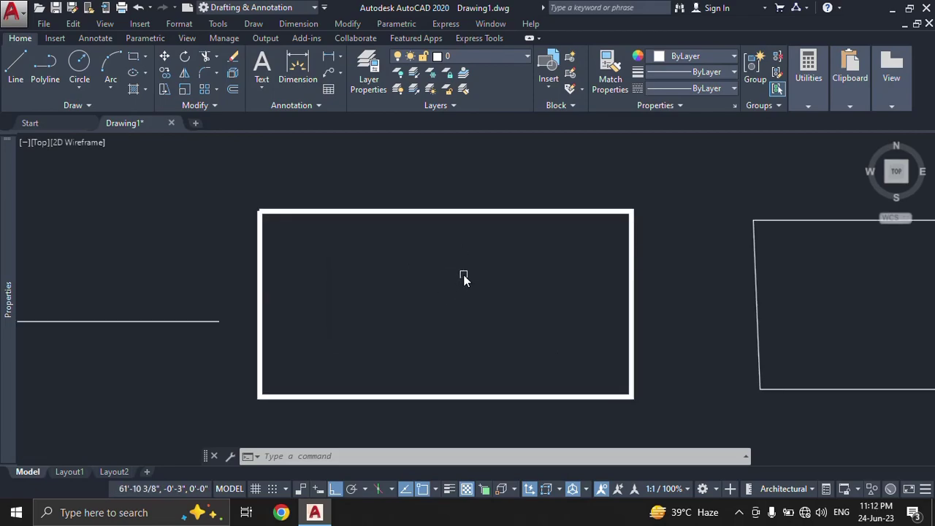
{"action": "scroll", "coordinate": [463, 275], "scroll_direction": "down", "scroll_amount": 1}
{"action": "left_click", "coordinate": [717, 275]}
{"action": "left_click", "coordinate": [691, 215]}
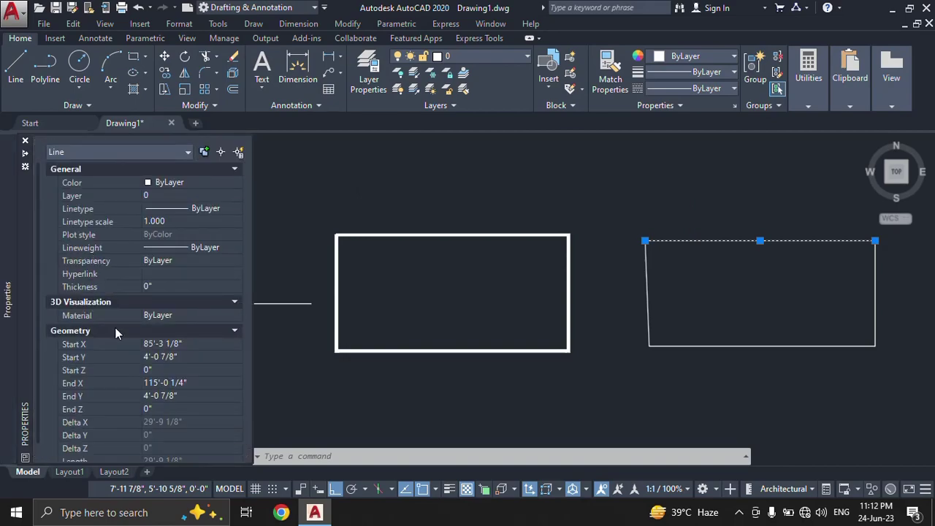
{"action": "scroll", "coordinate": [120, 350], "scroll_direction": "down", "scroll_amount": 1}
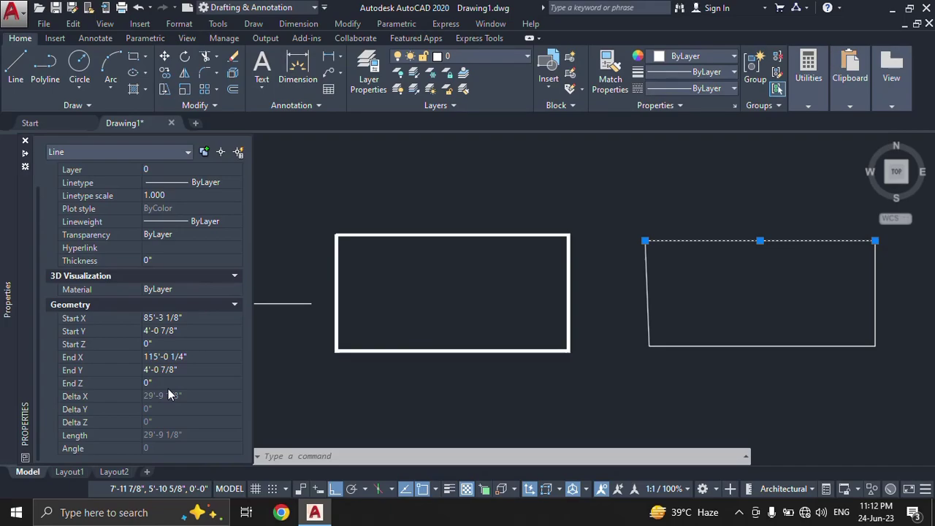
{"action": "key", "text": "Escape"}
{"action": "scroll", "coordinate": [381, 381], "scroll_direction": "down", "scroll_amount": 2}
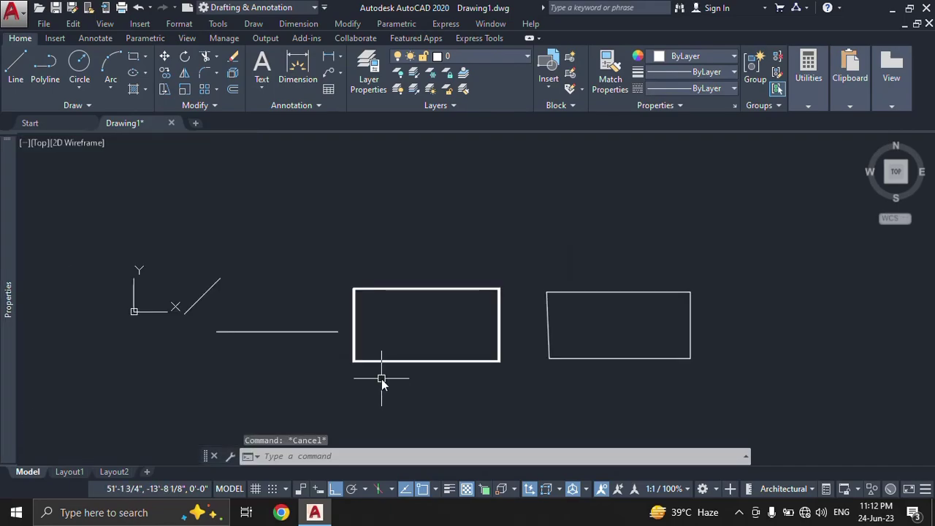
{"action": "middle_click_drag", "start_coordinate": [487, 324], "coordinate": [363, 345]}
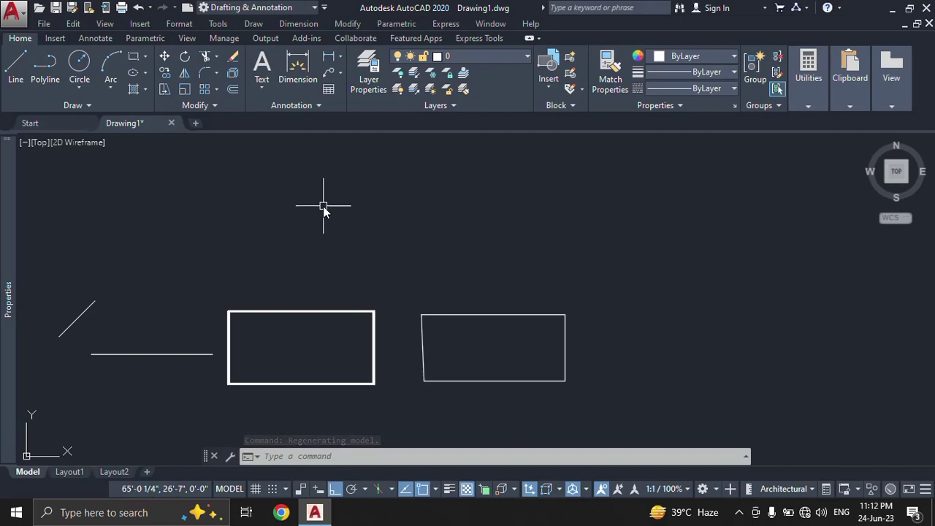
With Ortho off, draw four connected angled LINE segments above the rectangles.
{"action": "type", "text": "l"}
{"action": "key", "text": "Return"}
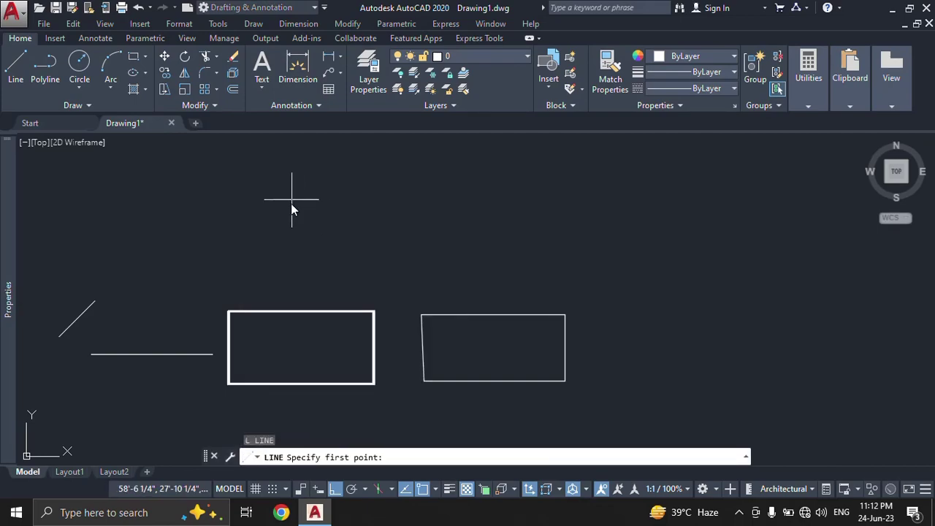
{"action": "left_click", "coordinate": [277, 214]}
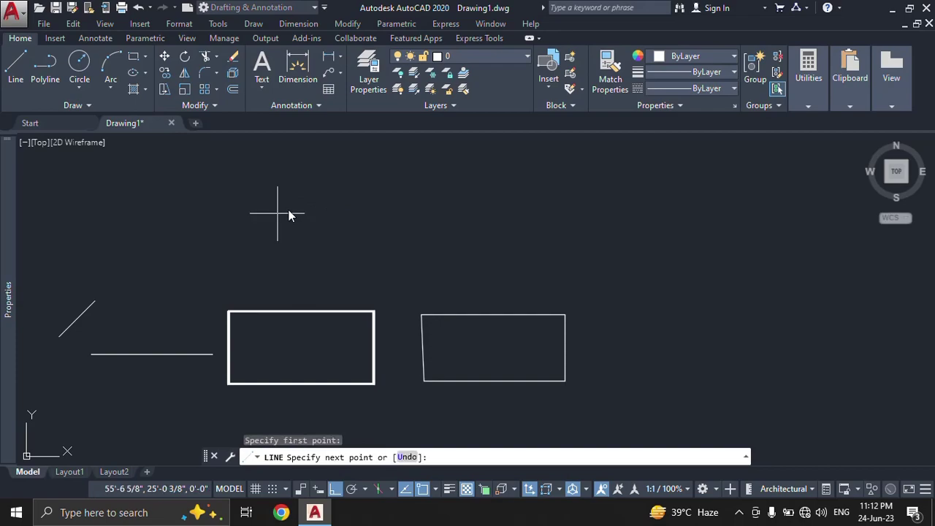
{"action": "key", "text": "F8"}
{"action": "left_click", "coordinate": [370, 179]}
{"action": "left_click", "coordinate": [415, 216]}
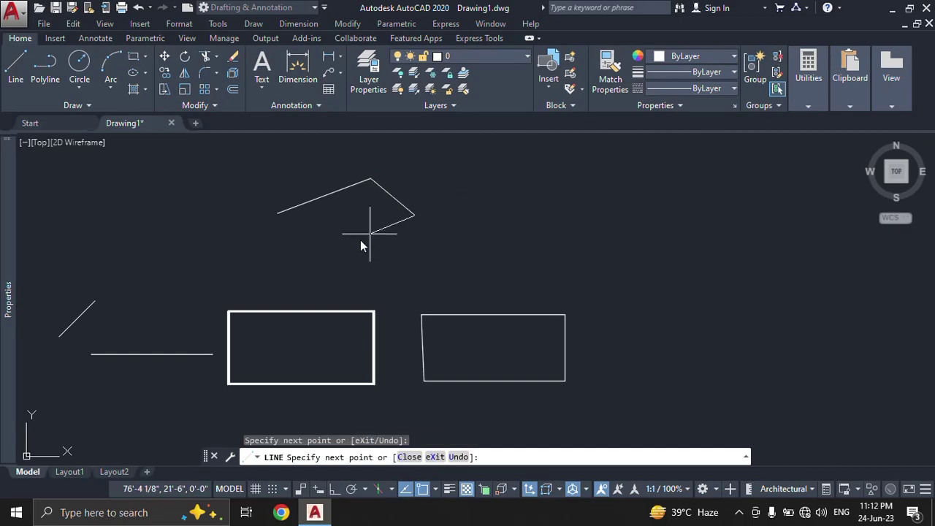
{"action": "left_click", "coordinate": [353, 241]}
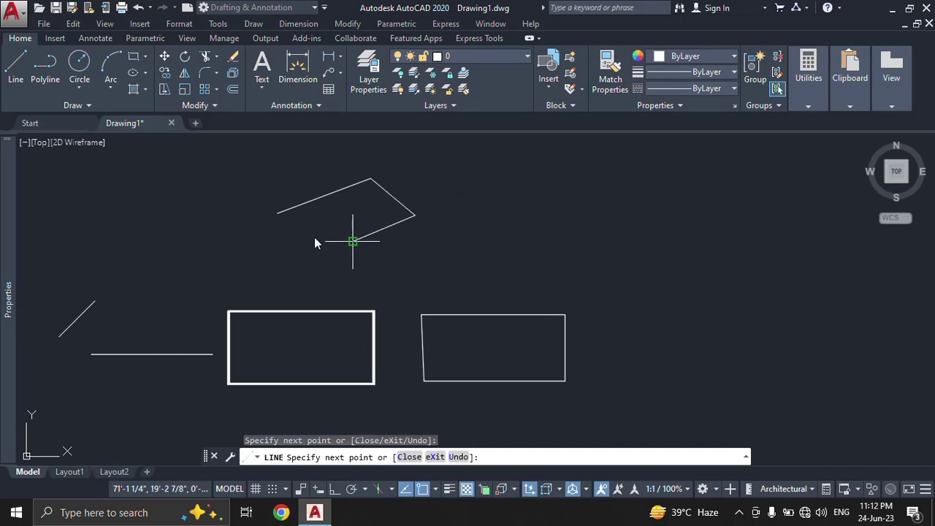
{"action": "left_click", "coordinate": [273, 250]}
{"action": "key", "text": "Escape"}
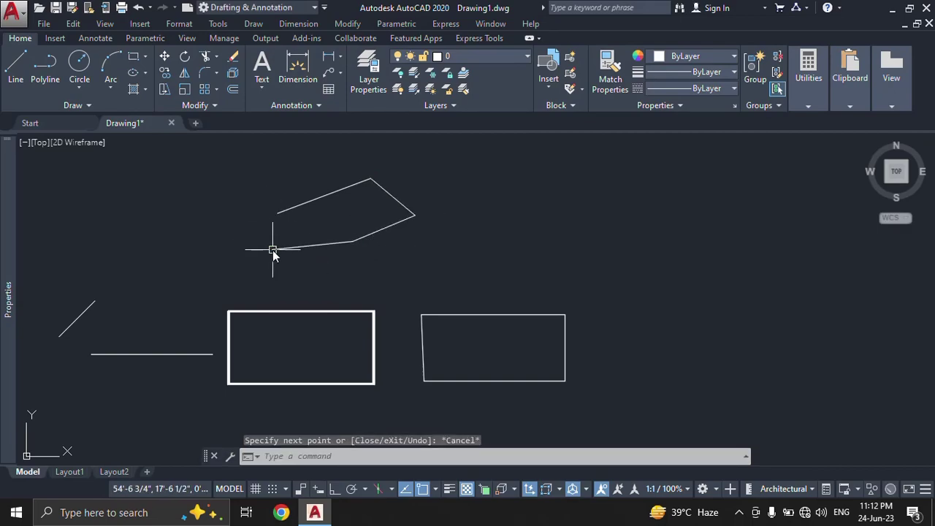
{"action": "middle_click_drag", "start_coordinate": [485, 226], "coordinate": [403, 216]}
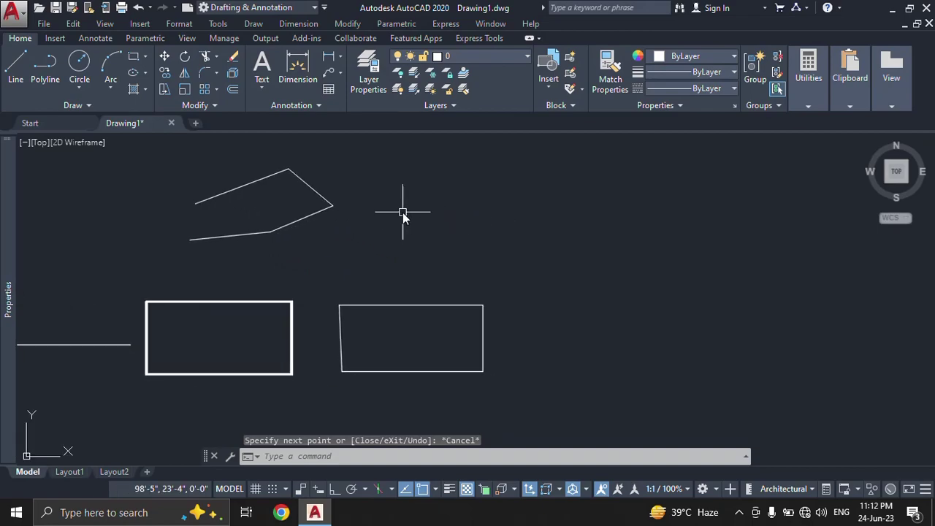
Draw an open three-segment PL zigzag right of the four-line chain.
{"action": "type", "text": "p"}
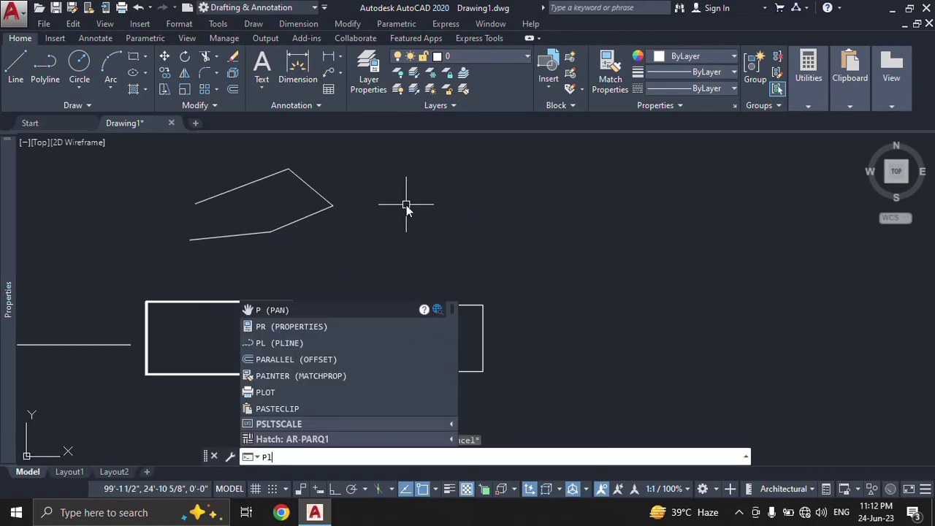
{"action": "type", "text": "l"}
{"action": "key", "text": "Return"}
{"action": "left_click", "coordinate": [430, 191]}
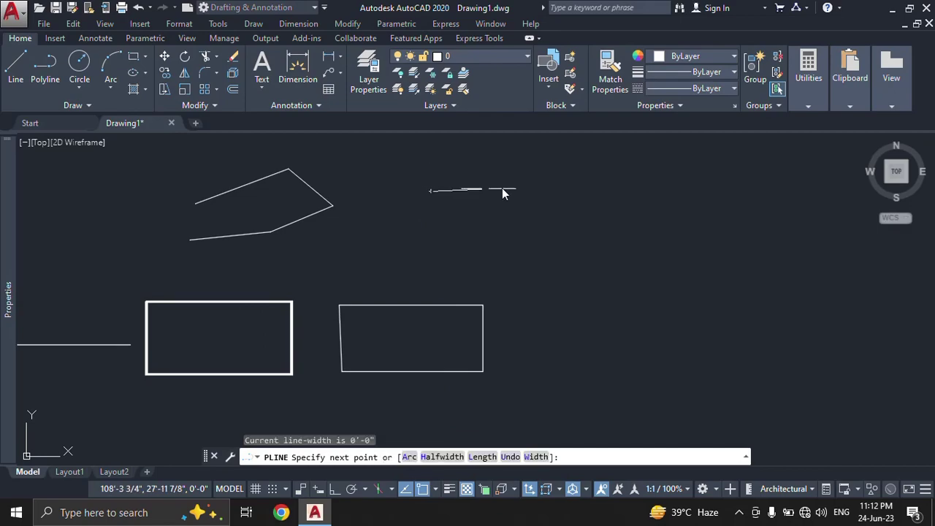
{"action": "left_click", "coordinate": [561, 177]}
{"action": "left_click", "coordinate": [620, 244]}
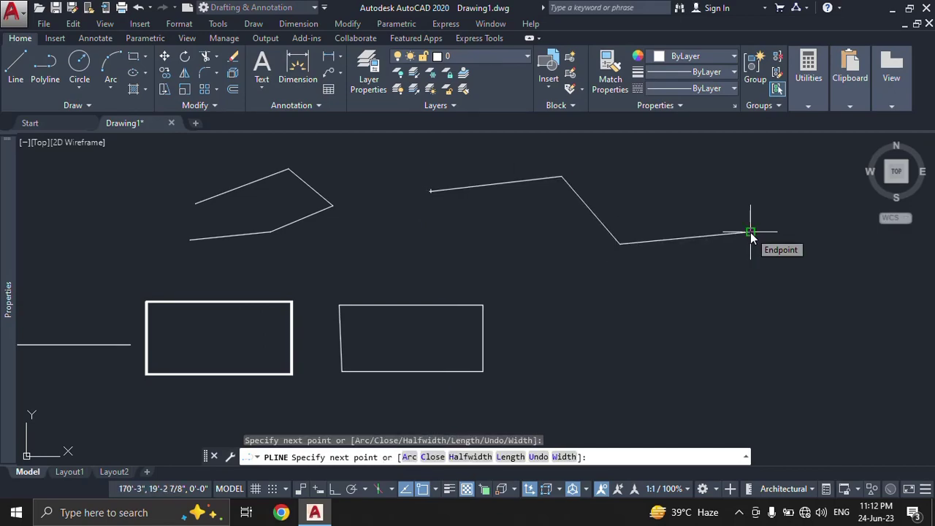
{"action": "key", "text": "Escape"}
Select the polyline as one object, then single segments of the line chain, to compare.
{"action": "left_click", "coordinate": [700, 256]}
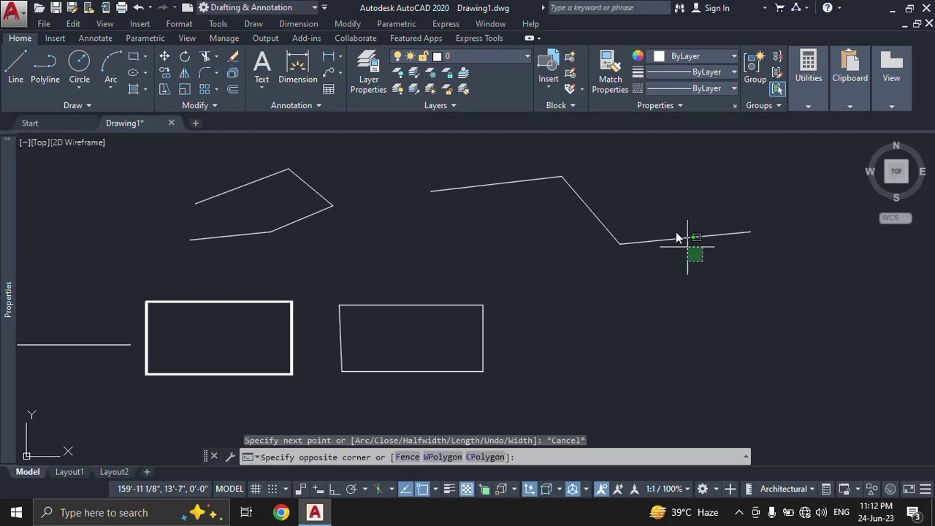
{"action": "left_click", "coordinate": [673, 221]}
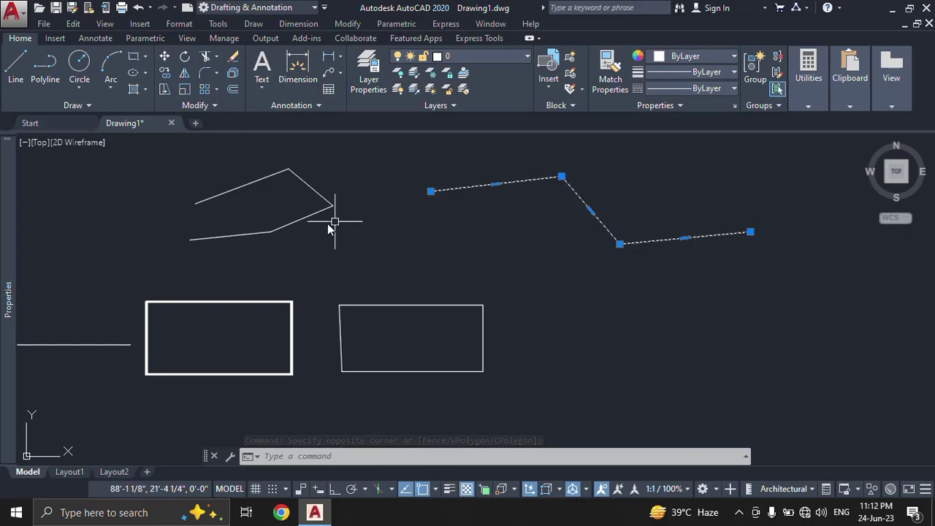
{"action": "left_click", "coordinate": [304, 227]}
{"action": "left_click", "coordinate": [299, 205]}
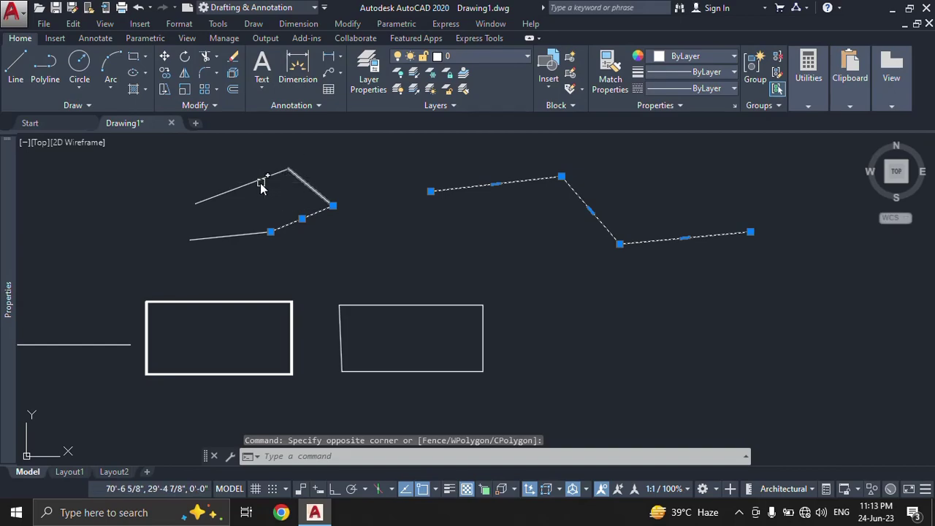
{"action": "left_click", "coordinate": [218, 235]}
{"action": "key", "text": "Escape"}
{"action": "key", "text": "Escape"}
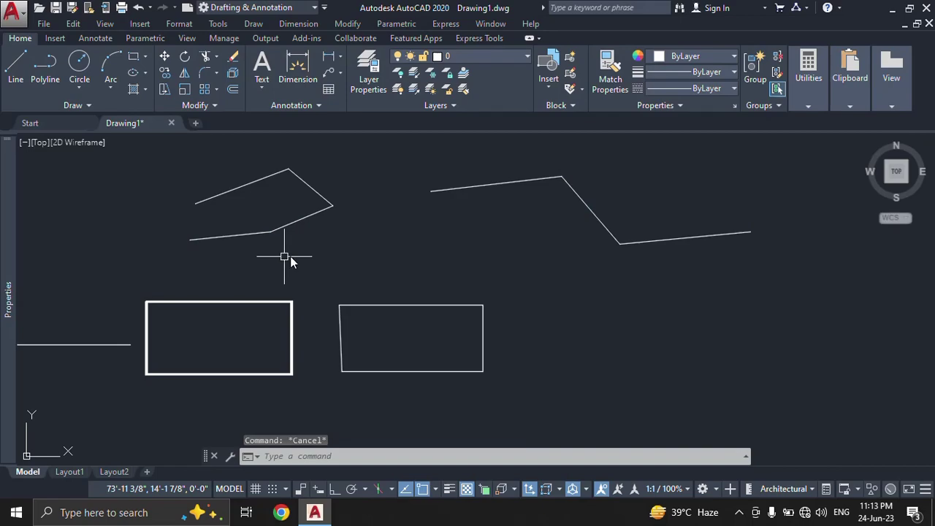
{"action": "scroll", "coordinate": [401, 250], "scroll_direction": "down", "scroll_amount": 2}
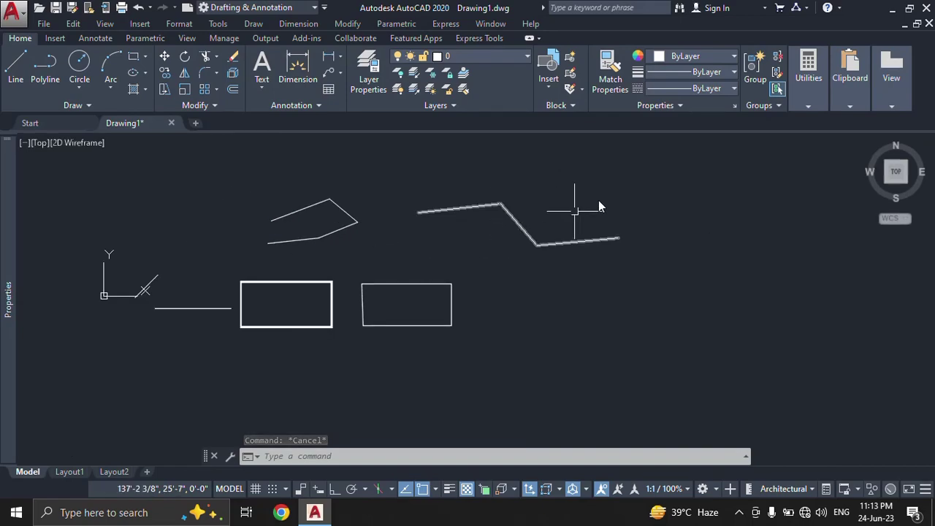
Window-select all lines, rectangles and polylines and delete them.
{"action": "left_click", "coordinate": [661, 162]}
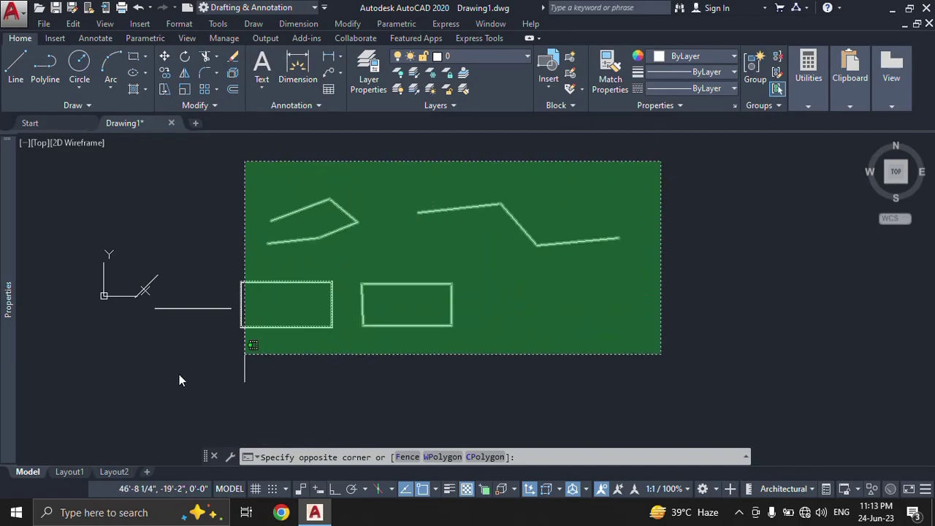
{"action": "left_click", "coordinate": [122, 384]}
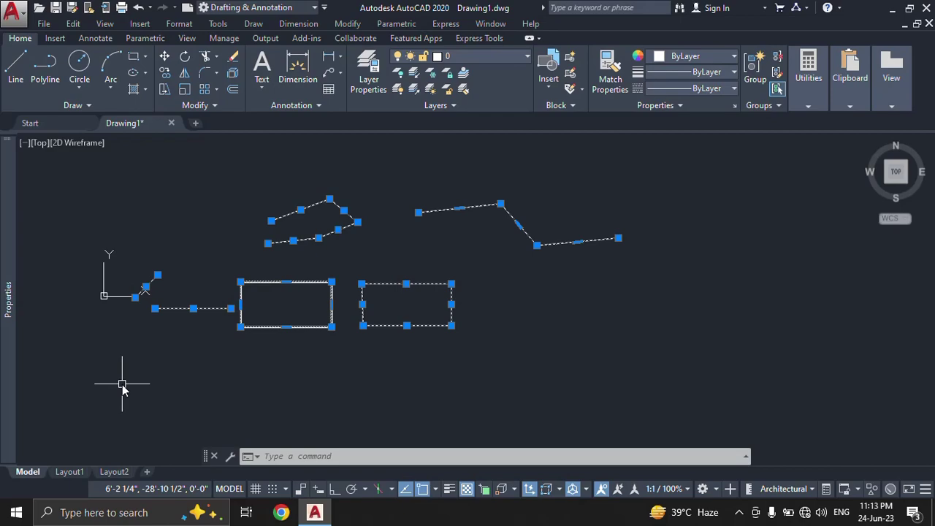
{"action": "key", "text": "Delete"}
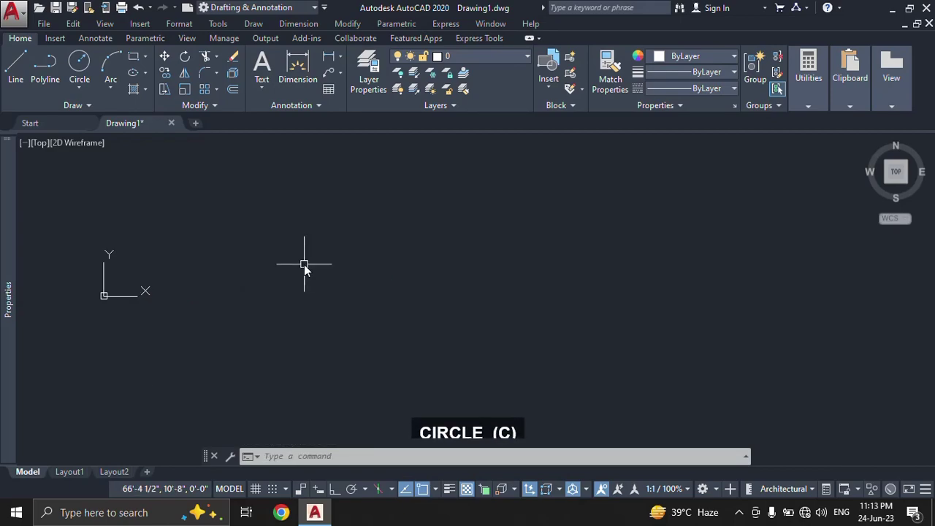
Draw a circle by picking a centre and a radius point on the empty canvas.
{"action": "left_click", "coordinate": [82, 67]}
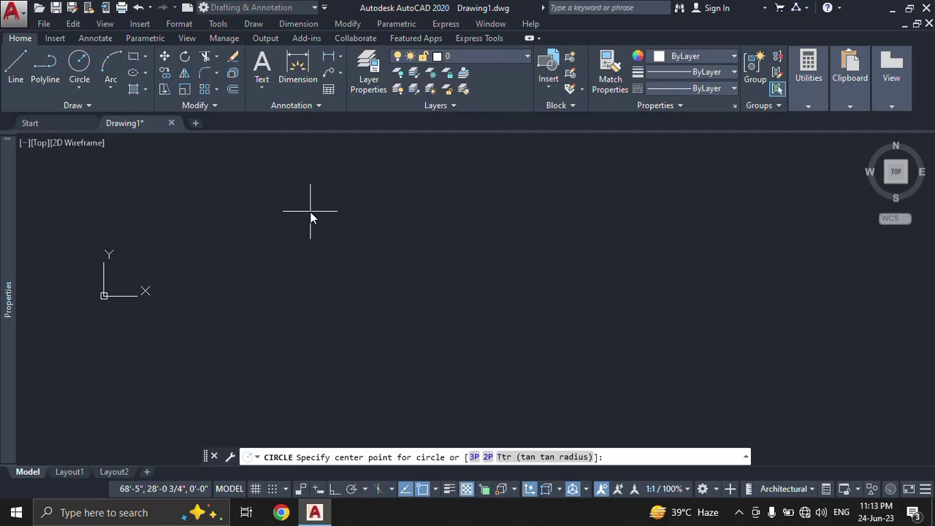
{"action": "key", "text": "Escape"}
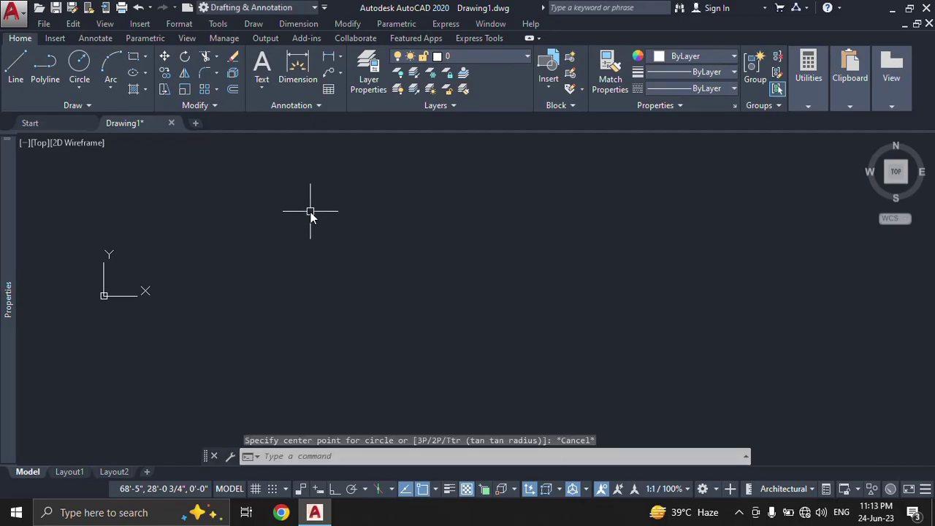
{"action": "left_click", "coordinate": [78, 66]}
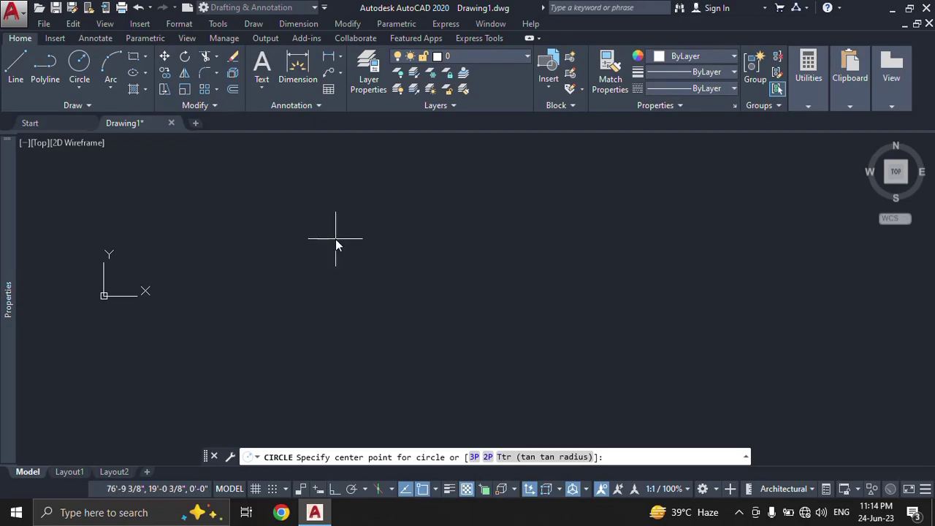
{"action": "left_click", "coordinate": [421, 290]}
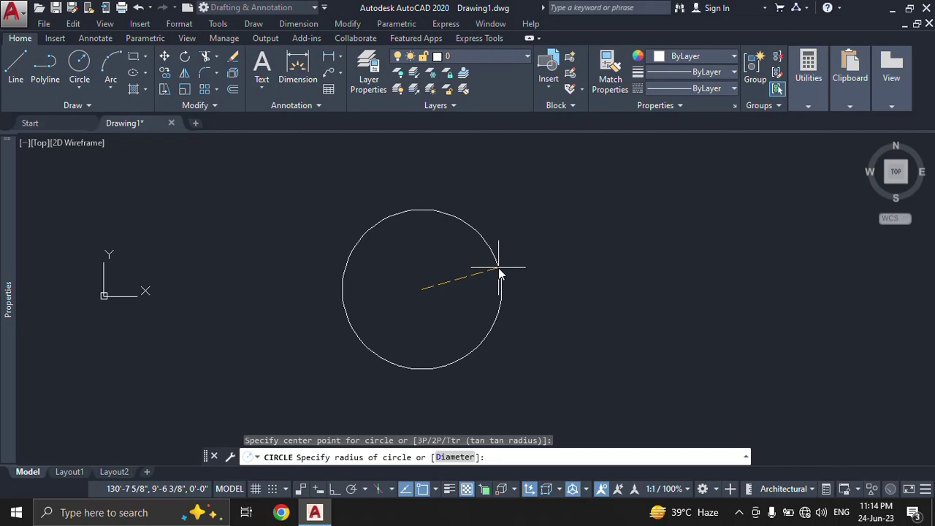
{"action": "left_click", "coordinate": [498, 268]}
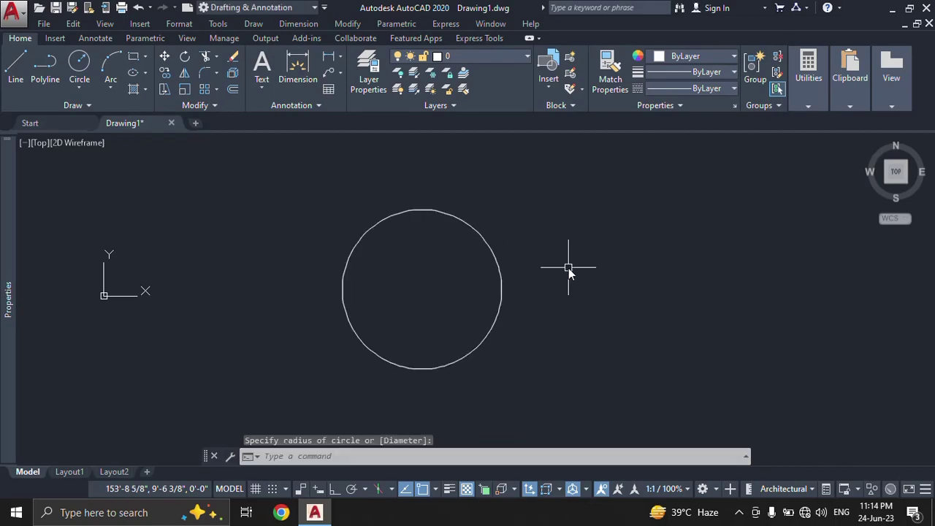
{"action": "middle_click_drag", "start_coordinate": [517, 274], "coordinate": [344, 282]}
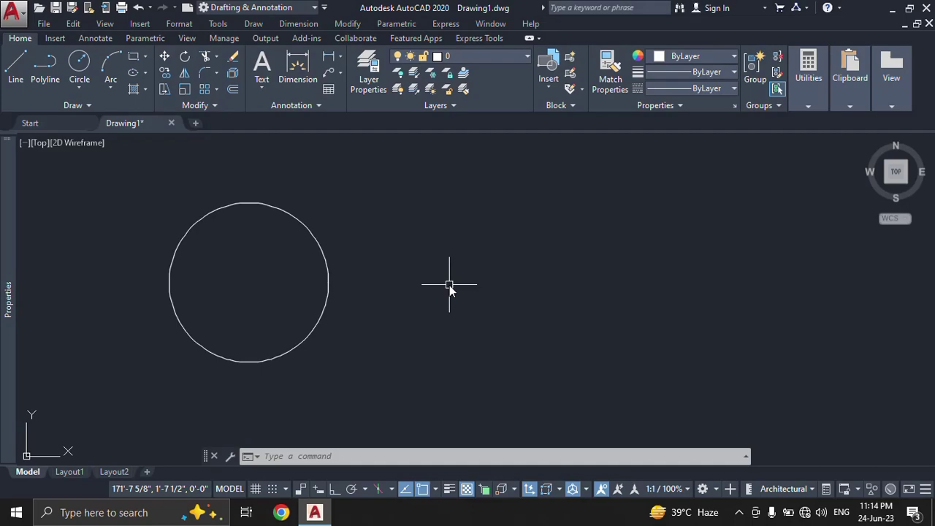
Draw a circle right of the first using the Diameter option with a value of 24.
{"action": "left_click", "coordinate": [79, 65]}
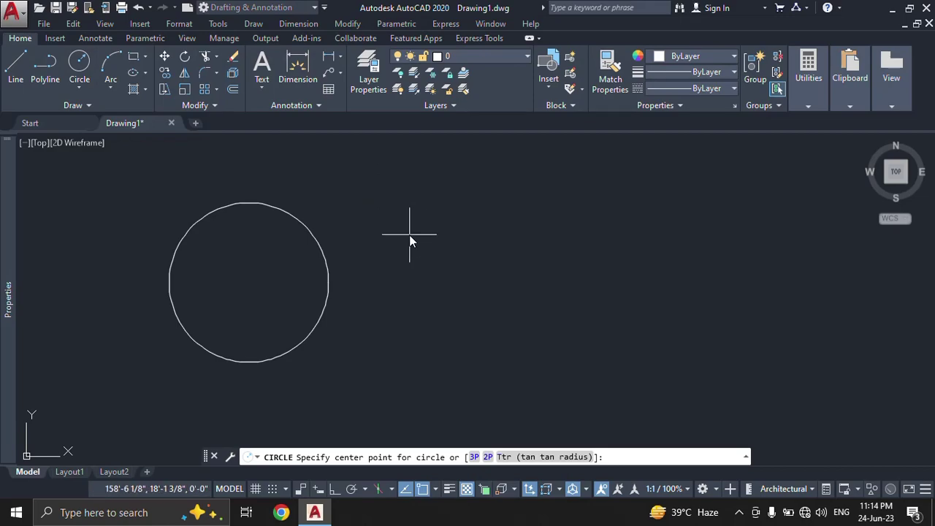
{"action": "left_click", "coordinate": [488, 290]}
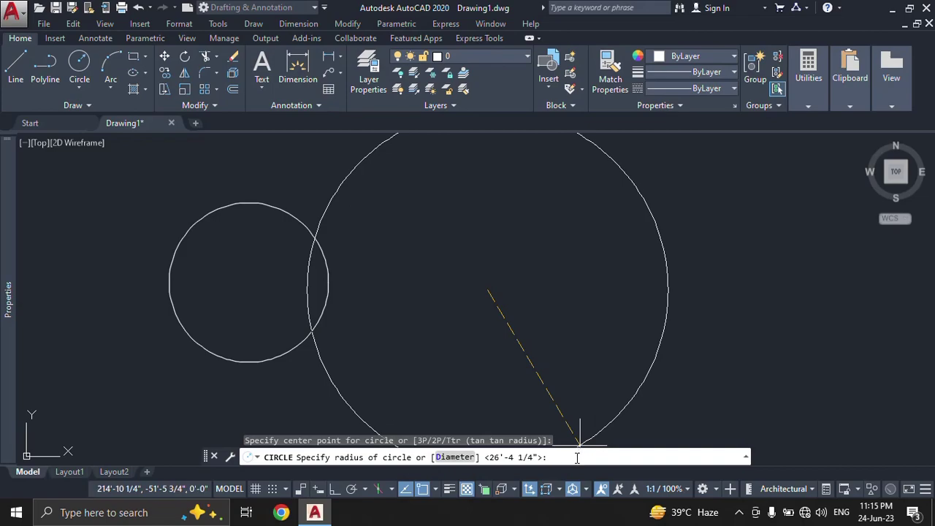
{"action": "type", "text": "d"}
{"action": "key", "text": "Return"}
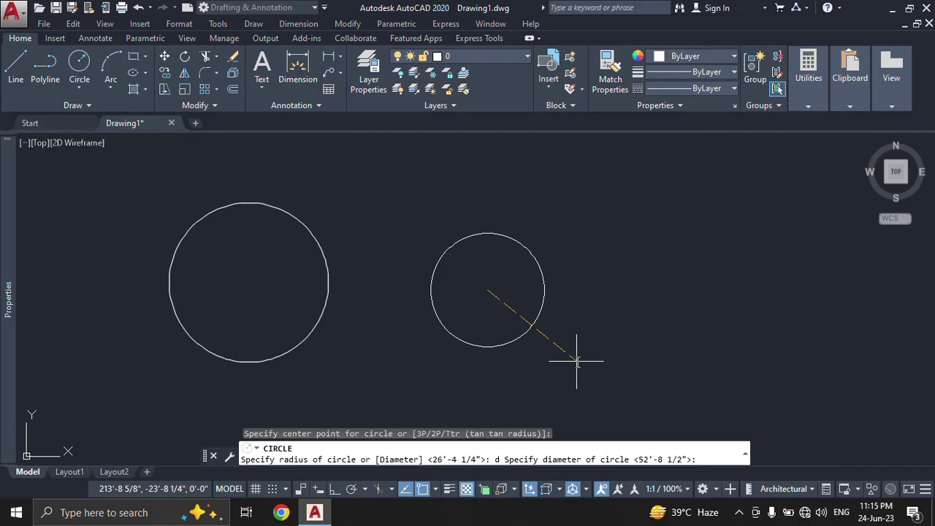
{"action": "type", "text": "24"}
{"action": "key", "text": "Return"}
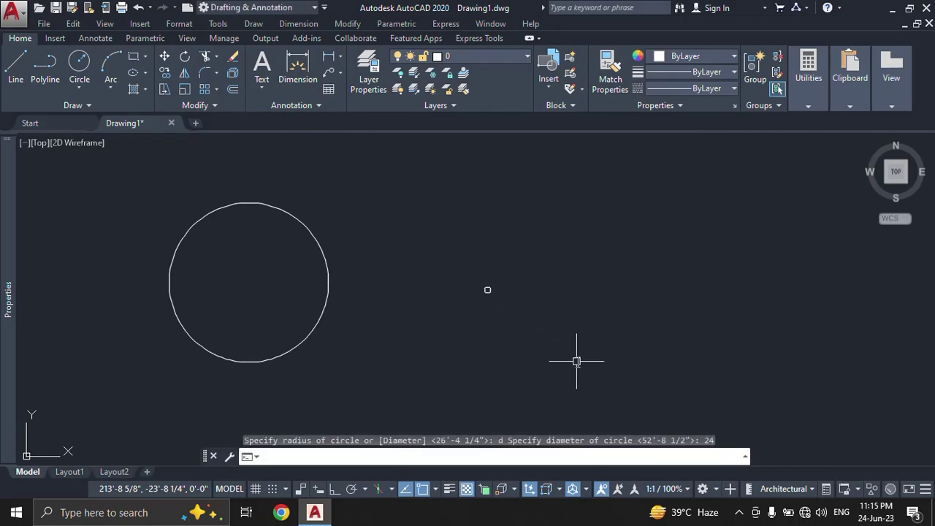
{"action": "scroll", "coordinate": [497, 274], "scroll_direction": "up", "scroll_amount": 5}
{"action": "scroll", "coordinate": [453, 320], "scroll_direction": "up", "scroll_amount": 3}
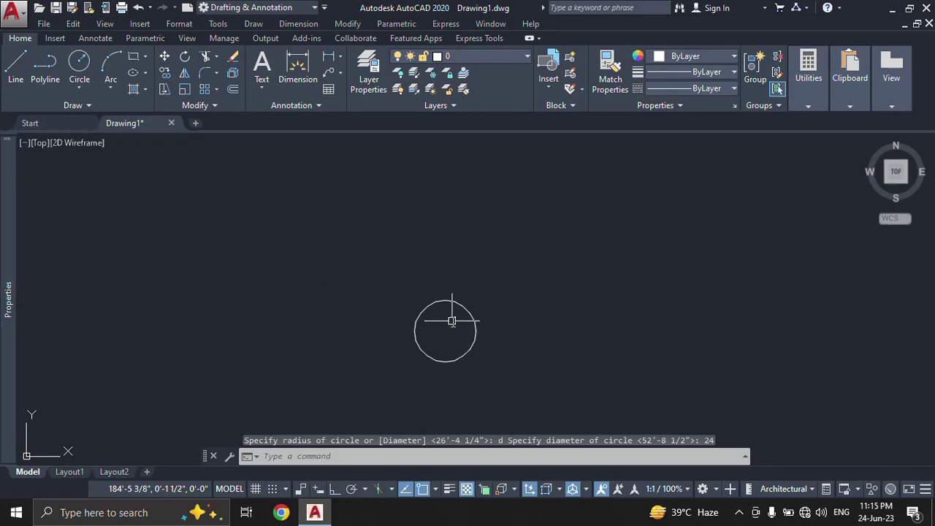
{"action": "scroll", "coordinate": [452, 320], "scroll_direction": "up", "scroll_amount": 2}
{"action": "scroll", "coordinate": [444, 323], "scroll_direction": "up", "scroll_amount": 3}
{"action": "scroll", "coordinate": [457, 286], "scroll_direction": "up", "scroll_amount": 3}
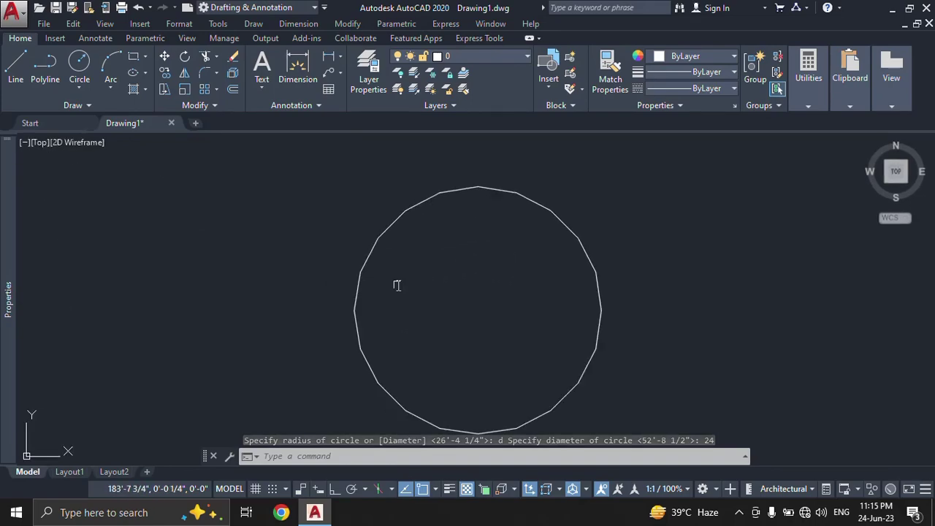
{"action": "middle_click_drag", "start_coordinate": [397, 284], "coordinate": [400, 273]}
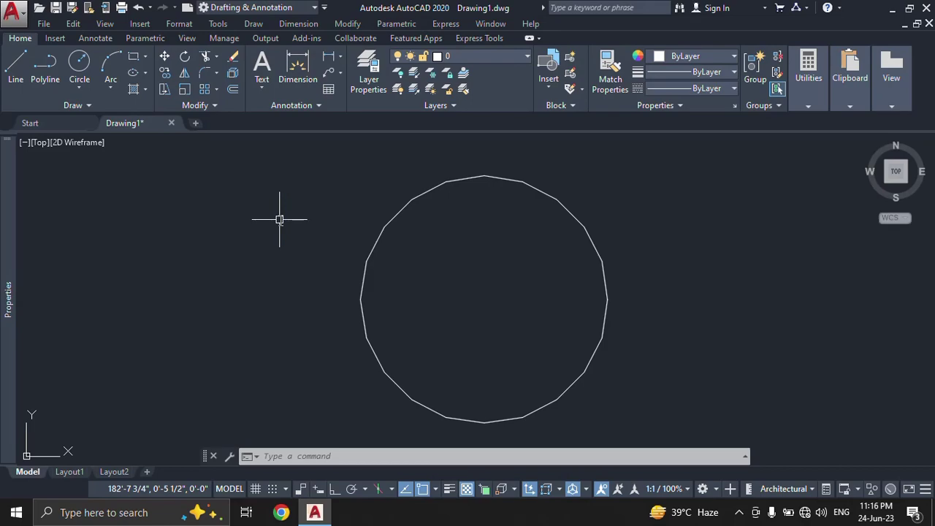
In Options, set the Display tab's Arc and circle smoothness to 2000.
{"action": "type", "text": "op"}
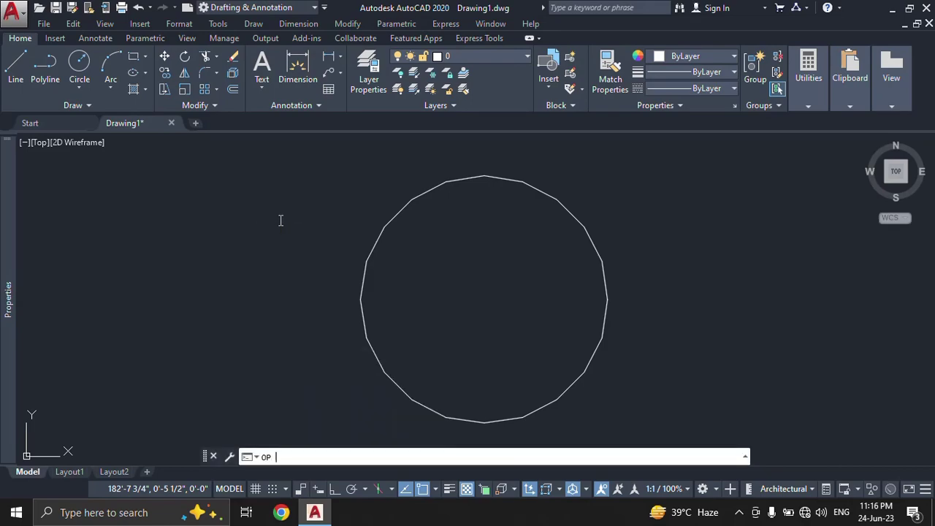
{"action": "key", "text": "Return"}
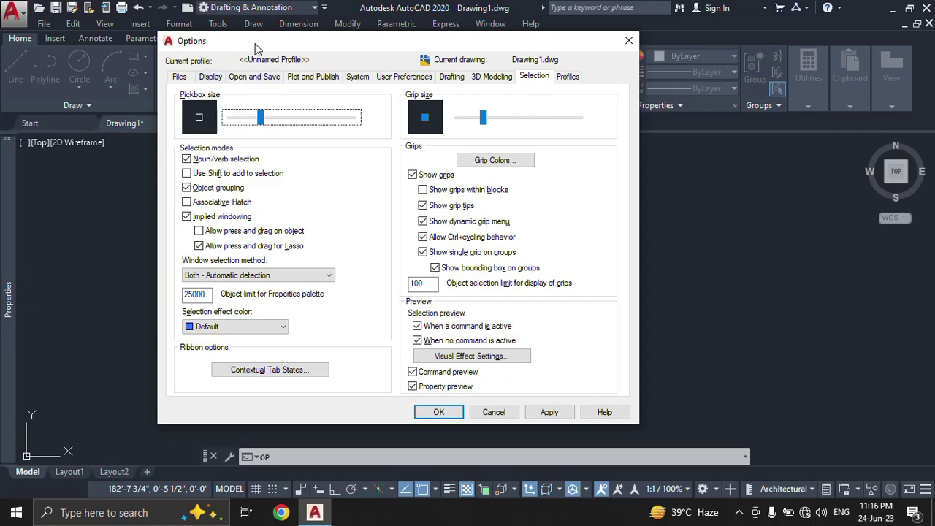
{"action": "left_click_drag", "start_coordinate": [274, 46], "coordinate": [503, 64]}
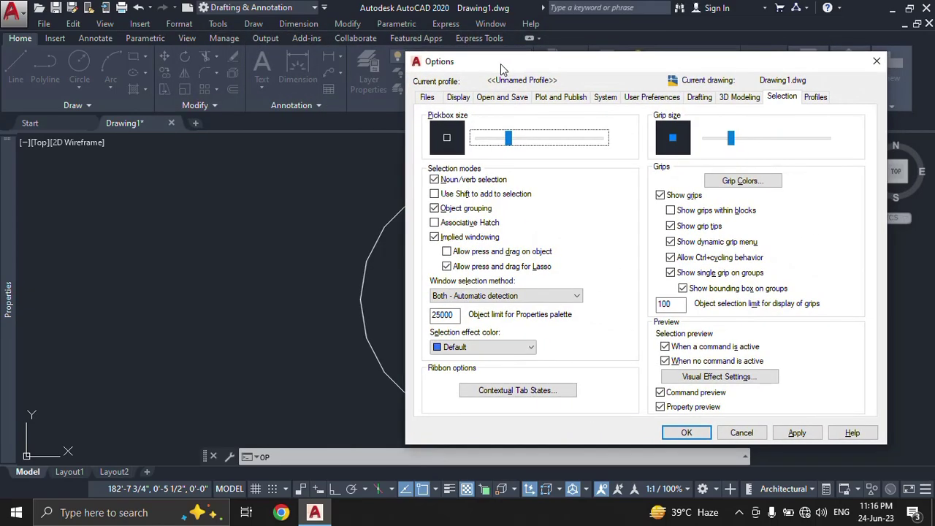
{"action": "left_click", "coordinate": [458, 98]}
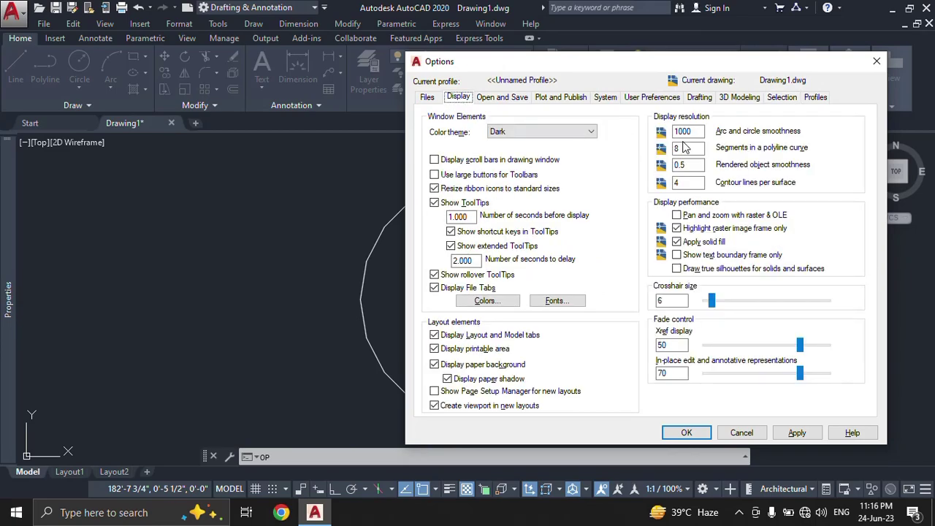
{"action": "double_click", "coordinate": [694, 130]}
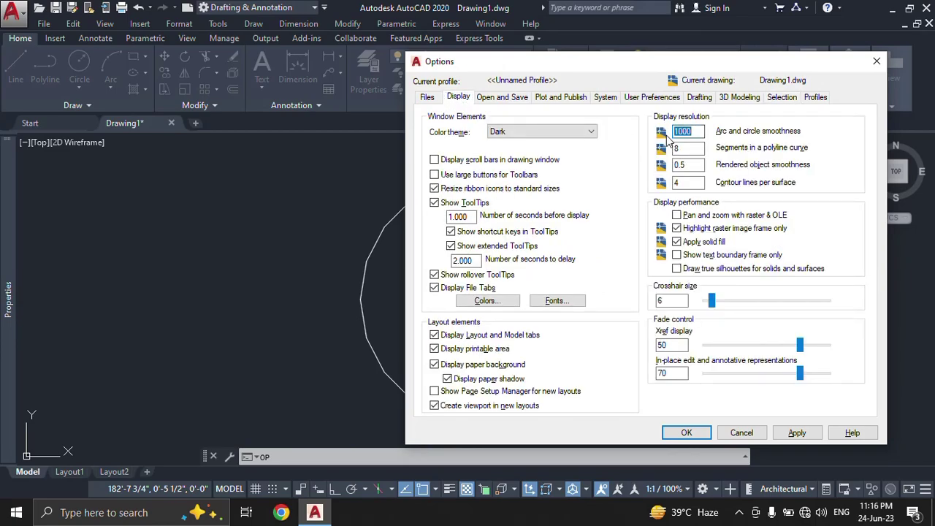
{"action": "type", "text": "2000"}
{"action": "left_click", "coordinate": [692, 436]}
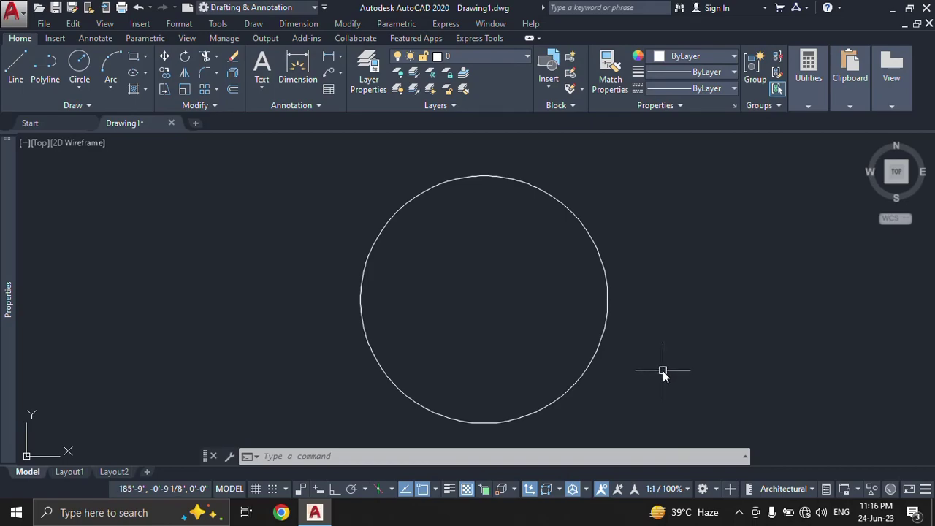
Draw a circle of radius 12 centred right of the first circle, then pan left.
{"action": "scroll", "coordinate": [501, 302], "scroll_direction": "down", "scroll_amount": 2}
{"action": "middle_click_drag", "start_coordinate": [502, 302], "coordinate": [337, 281]}
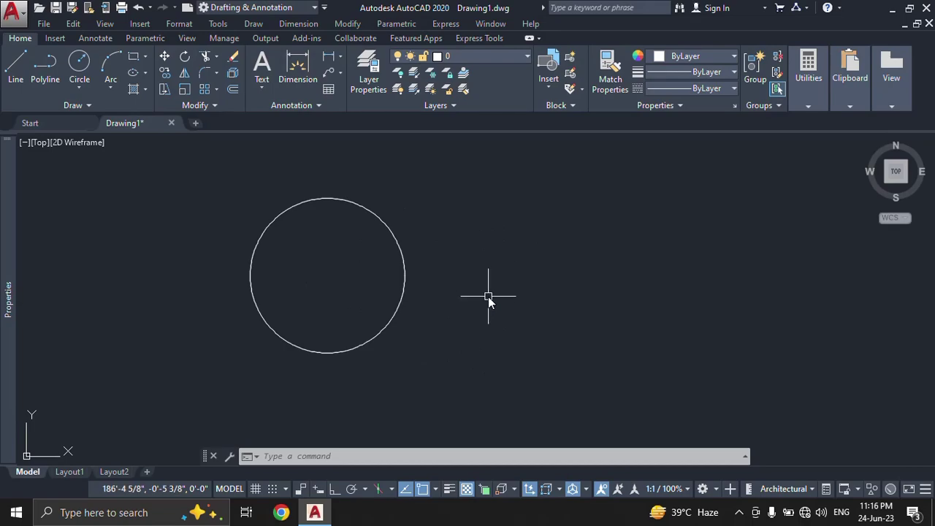
{"action": "type", "text": "c"}
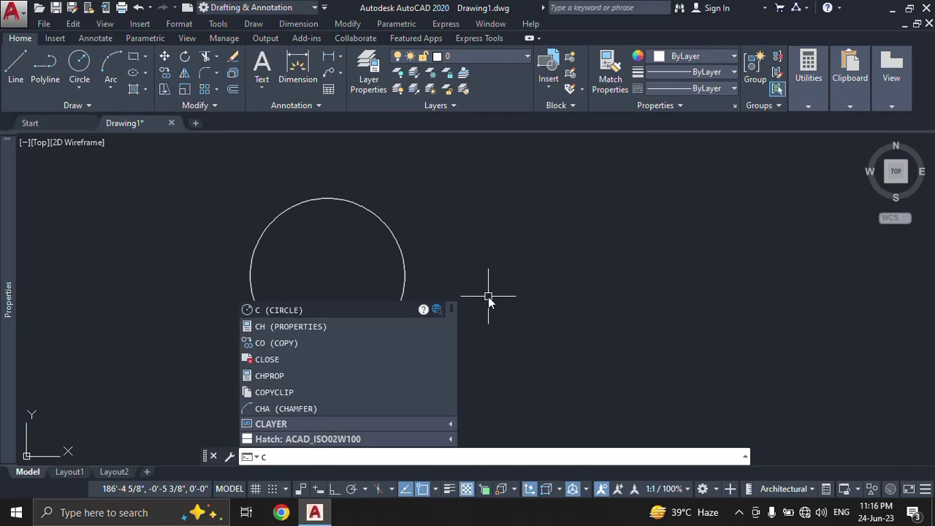
{"action": "key", "text": "Return"}
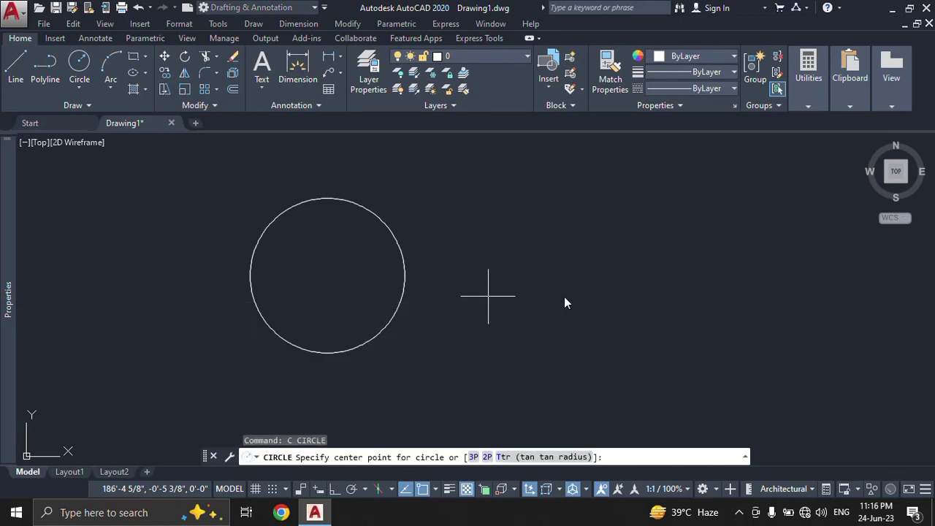
{"action": "left_click", "coordinate": [553, 281]}
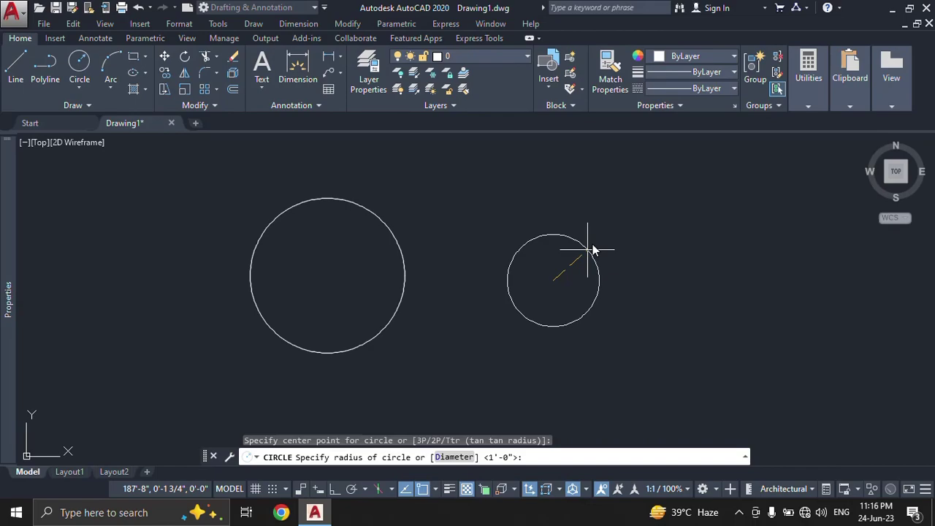
{"action": "type", "text": "12"}
{"action": "key", "text": "Return"}
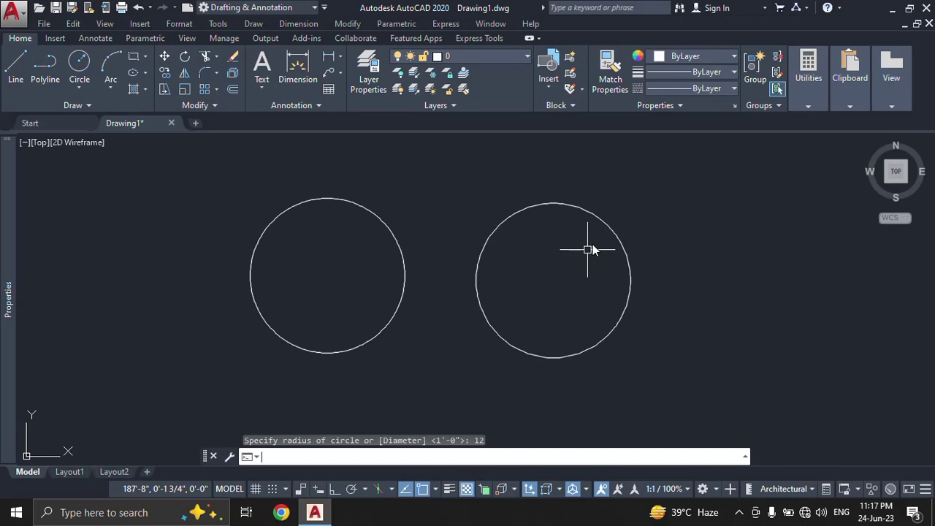
{"action": "middle_click_drag", "start_coordinate": [588, 249], "coordinate": [487, 228]}
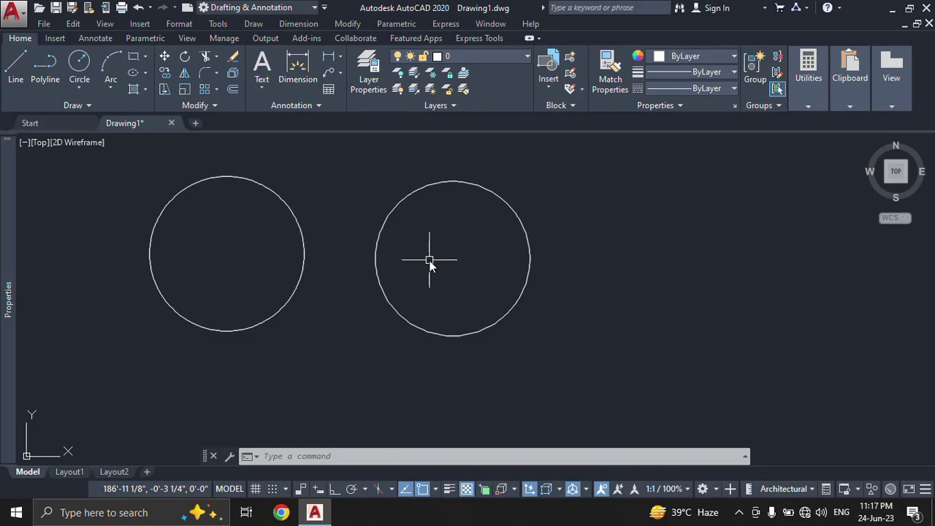
{"action": "middle_click_drag", "start_coordinate": [500, 266], "coordinate": [426, 273]}
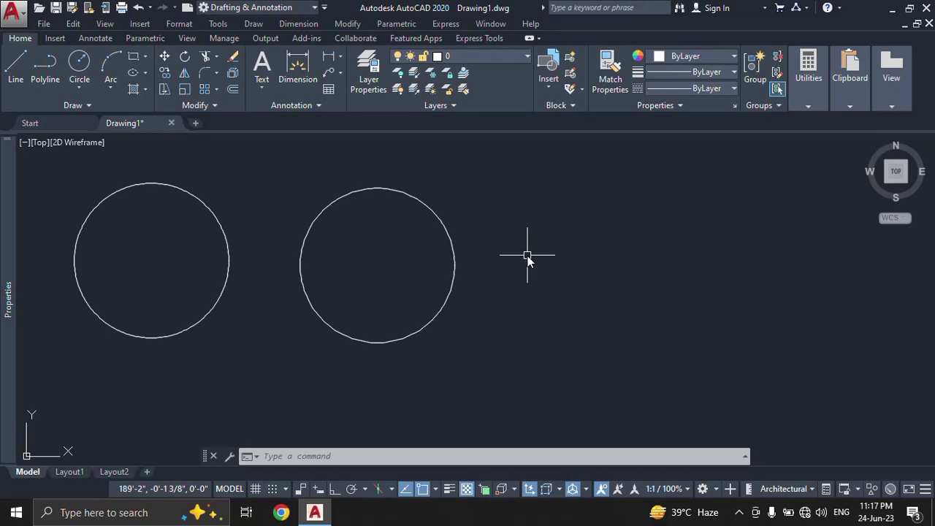
Draw a smaller third circle with the 2P option, picking two diameter end points.
{"action": "key", "text": "space"}
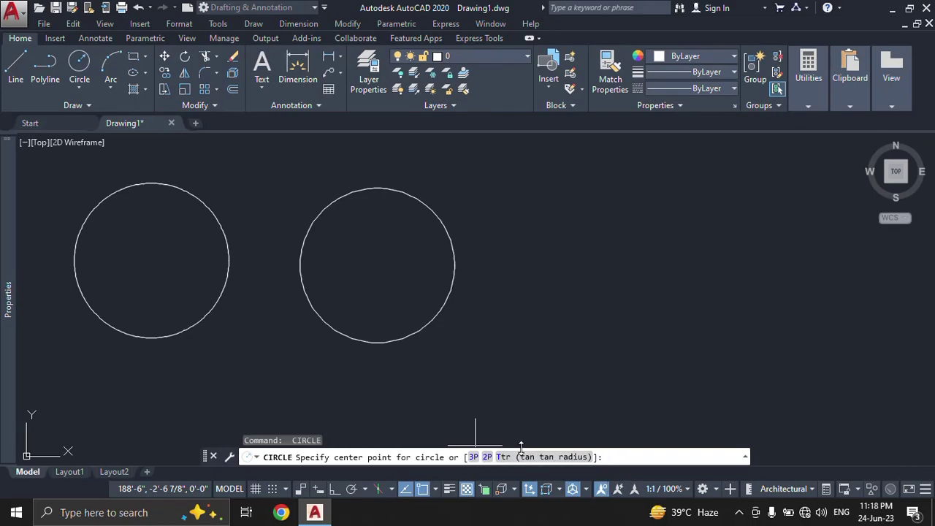
{"action": "left_click", "coordinate": [487, 457]}
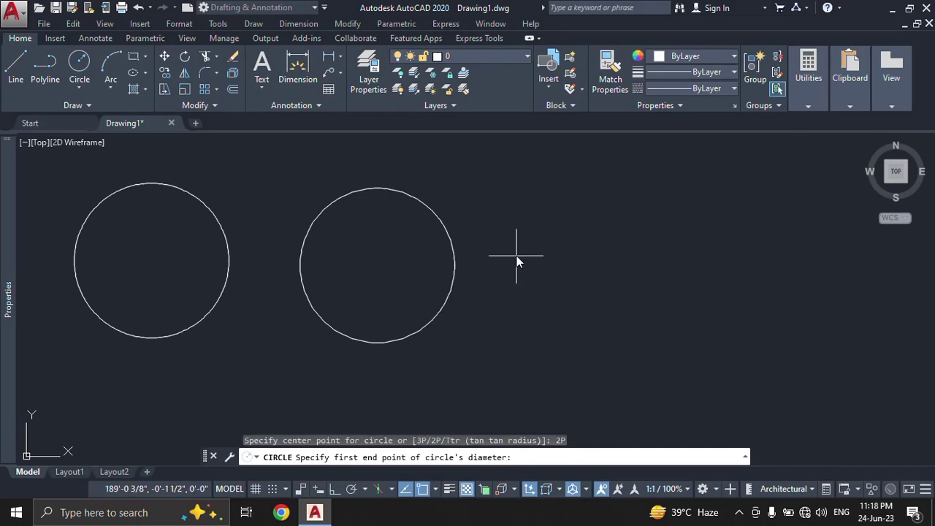
{"action": "left_click", "coordinate": [536, 249]}
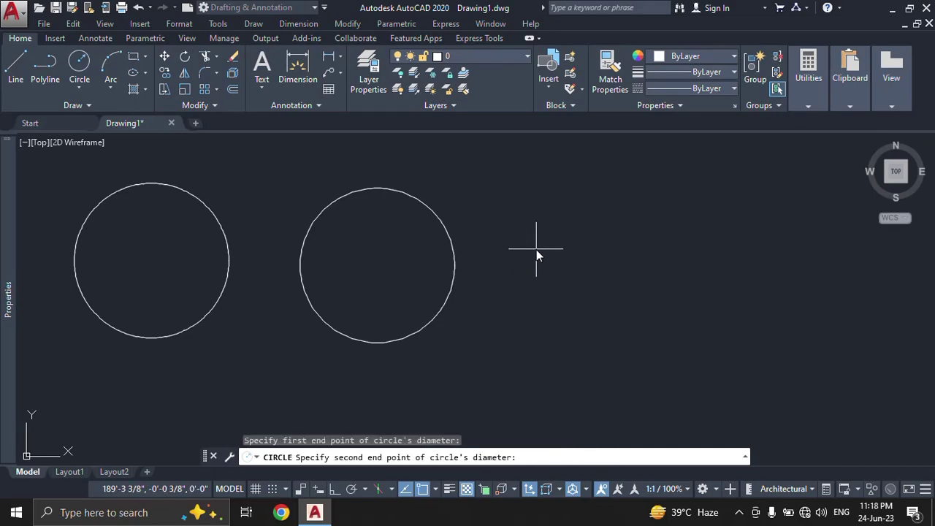
{"action": "left_click", "coordinate": [656, 257]}
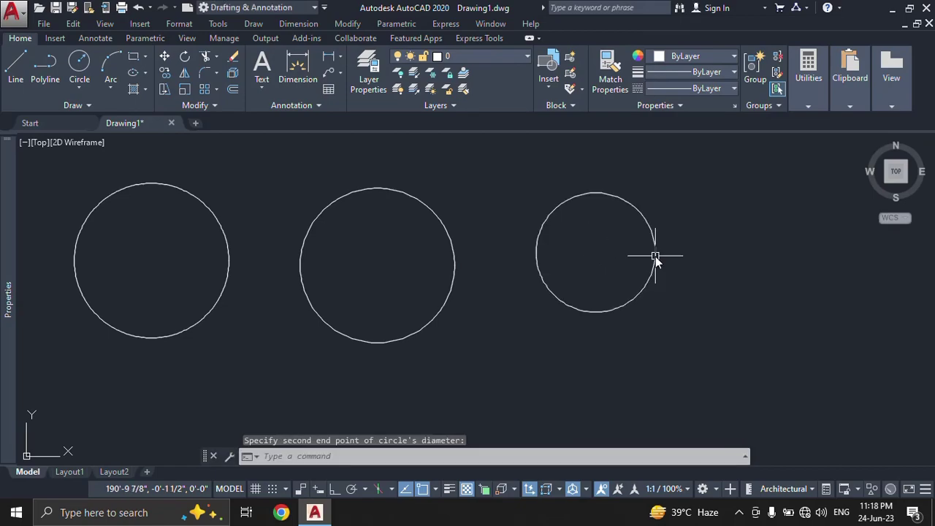
{"action": "mouse_move", "coordinate": [655, 258]}
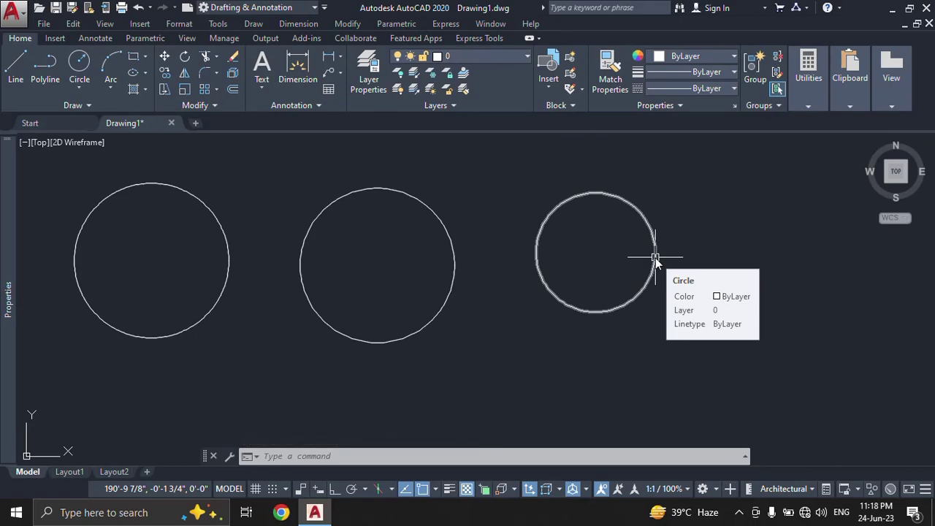
{"action": "scroll", "coordinate": [539, 329], "scroll_direction": "down", "scroll_amount": 2}
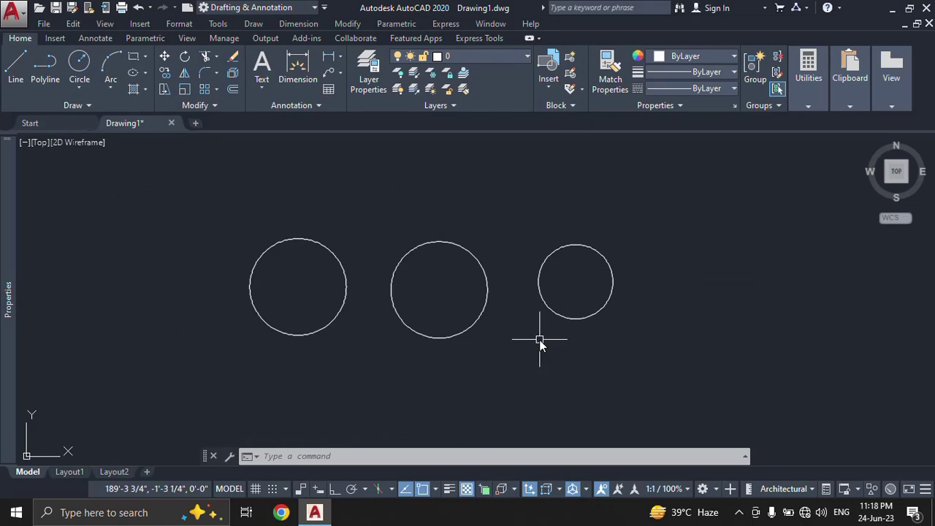
{"action": "middle_click_drag", "start_coordinate": [605, 323], "coordinate": [420, 333]}
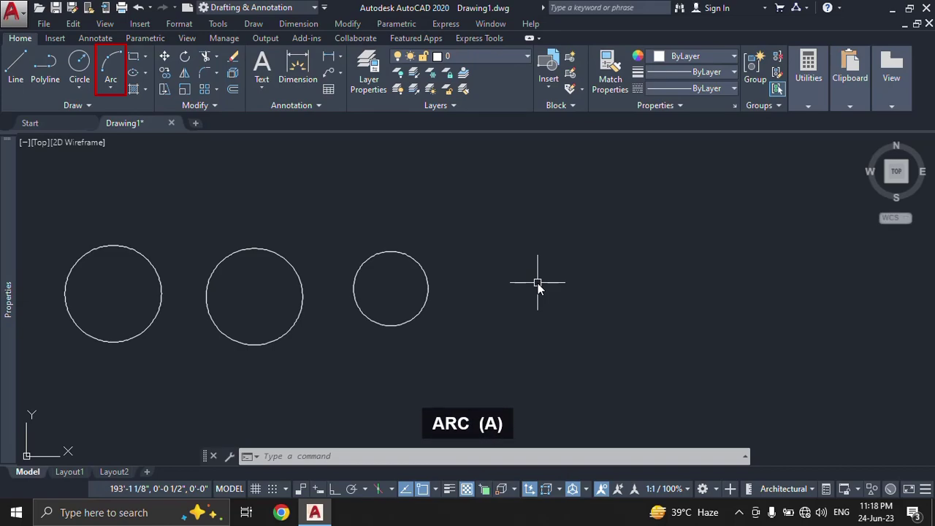
Draw a three-point arc to the right of the circles.
{"action": "type", "text": "a"}
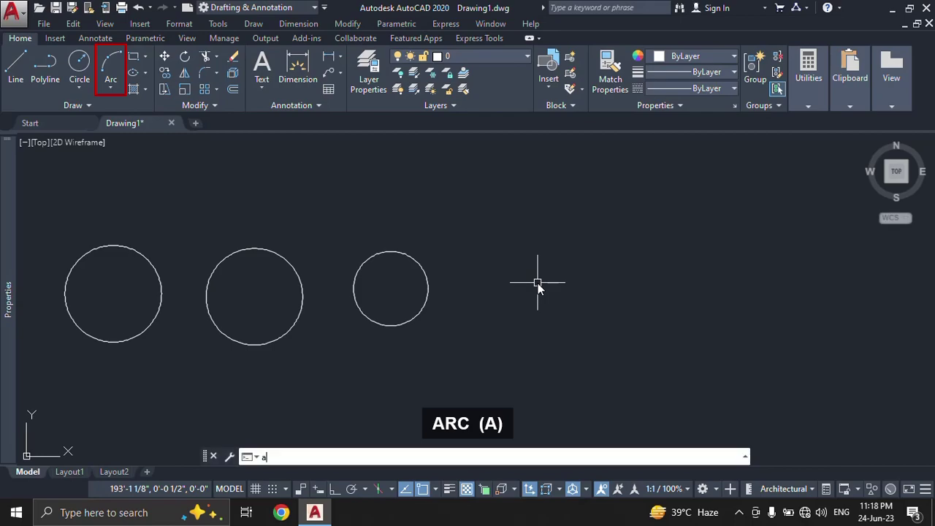
{"action": "key", "text": "Return"}
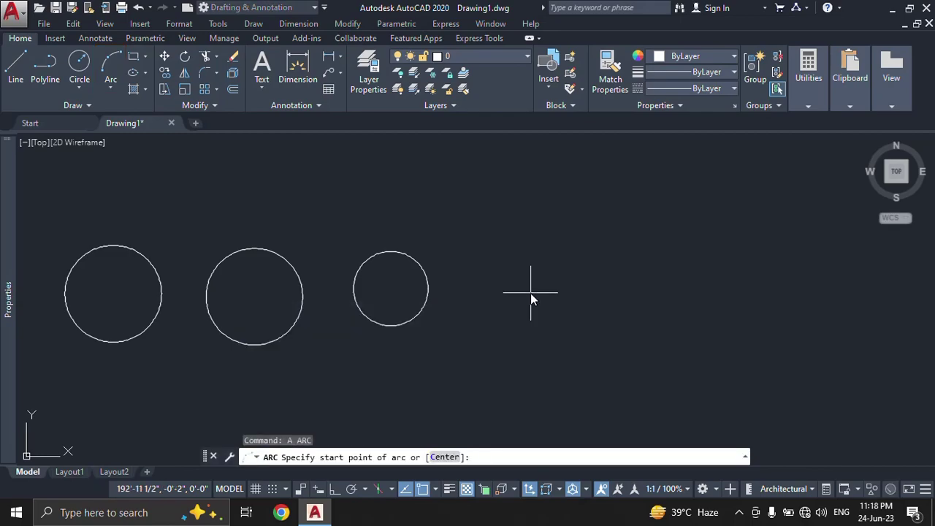
{"action": "left_click", "coordinate": [503, 333]}
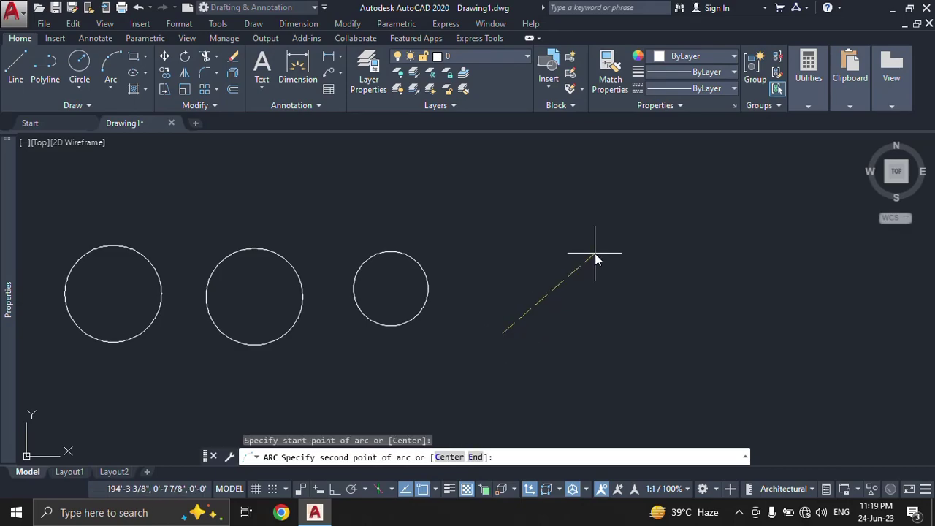
{"action": "left_click", "coordinate": [701, 243]}
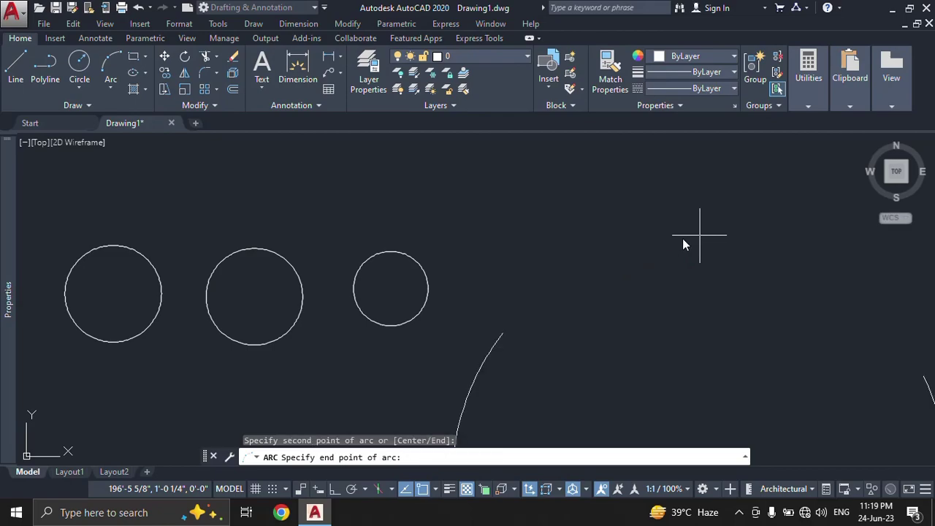
{"action": "left_click", "coordinate": [709, 191]}
Draw a dome-shaped three-point arc below the circles.
{"action": "scroll", "coordinate": [609, 285], "scroll_direction": "down", "scroll_amount": 2}
{"action": "middle_click_drag", "start_coordinate": [606, 318], "coordinate": [471, 304]}
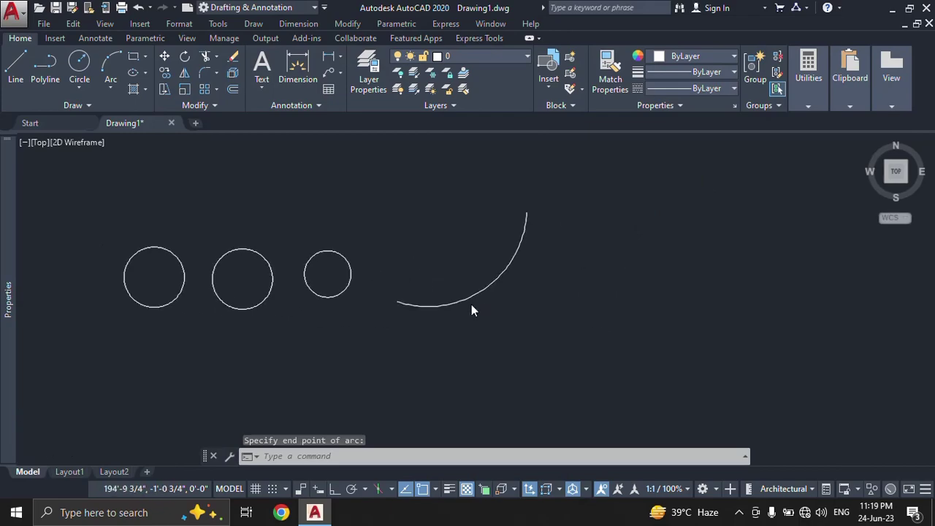
{"action": "middle_click_drag", "start_coordinate": [453, 361], "coordinate": [497, 296]}
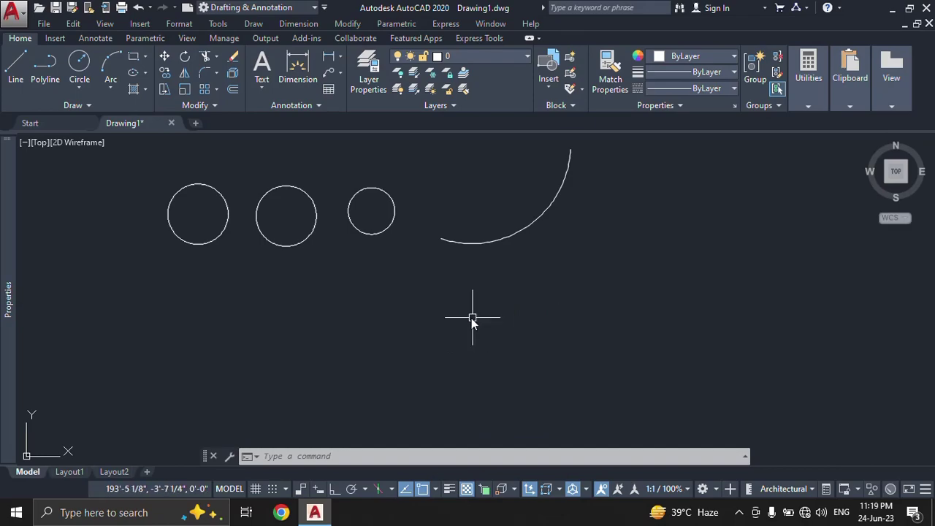
{"action": "type", "text": "arc"}
{"action": "key", "text": "Return"}
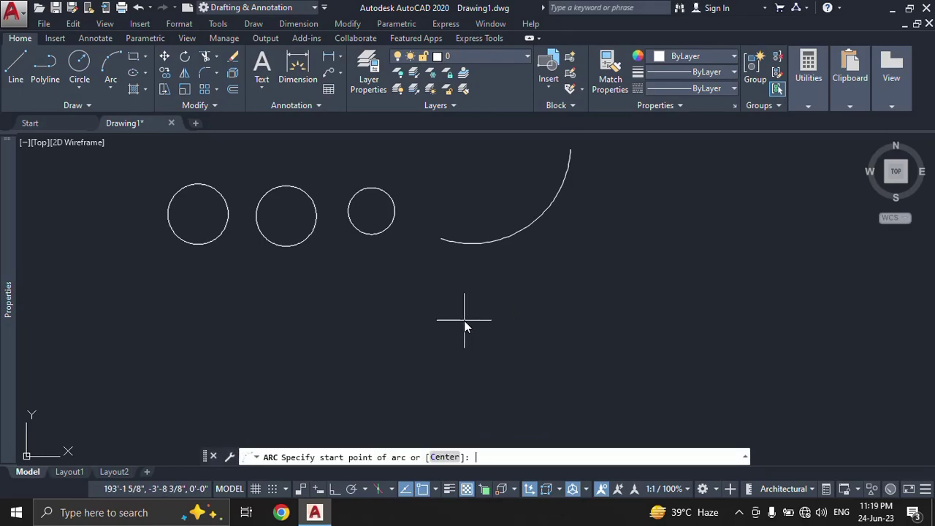
{"action": "left_click", "coordinate": [346, 324]}
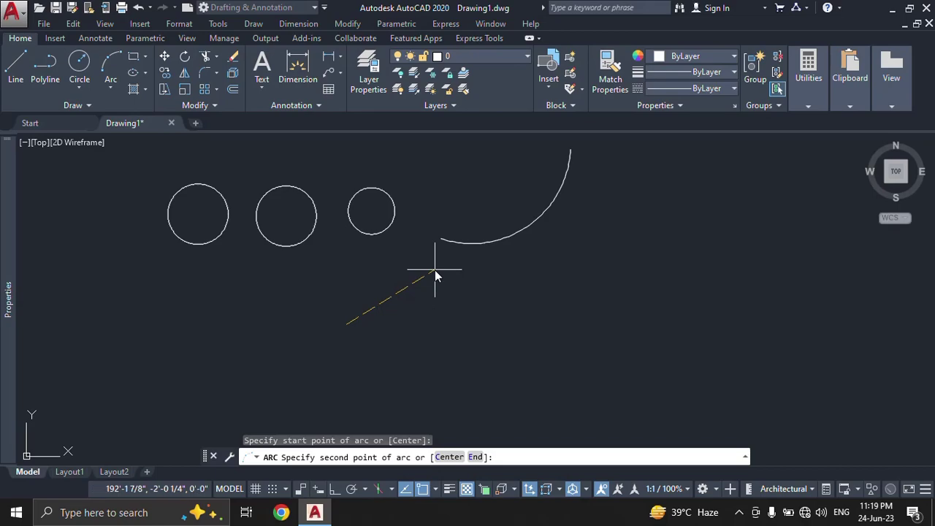
{"action": "left_click", "coordinate": [434, 269]}
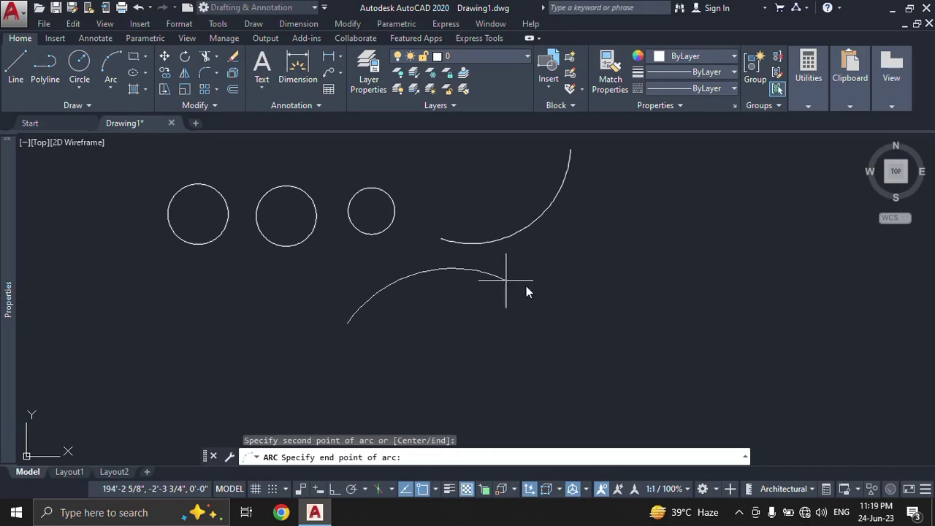
{"action": "left_click", "coordinate": [573, 311]}
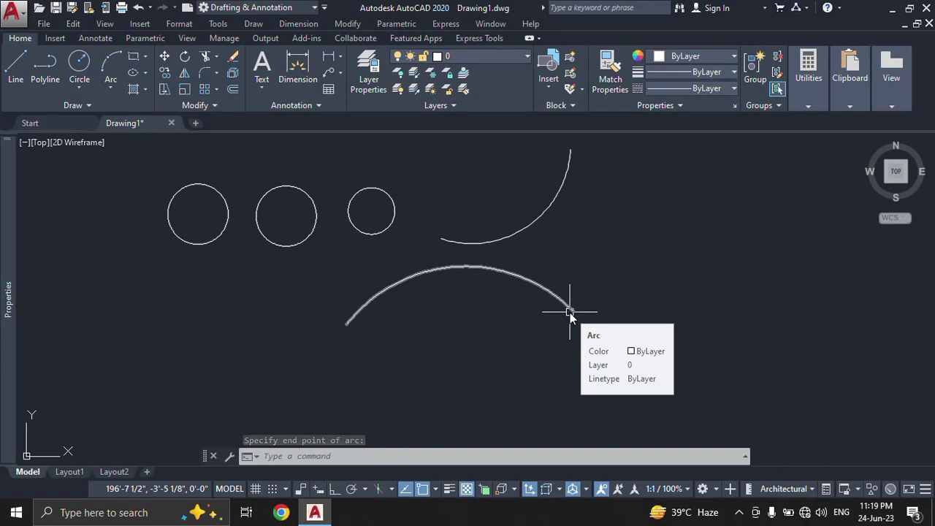
Draw a wide rectangle right of the arcs by picking two opposite corners.
{"action": "middle_click_drag", "start_coordinate": [460, 314], "coordinate": [373, 326]}
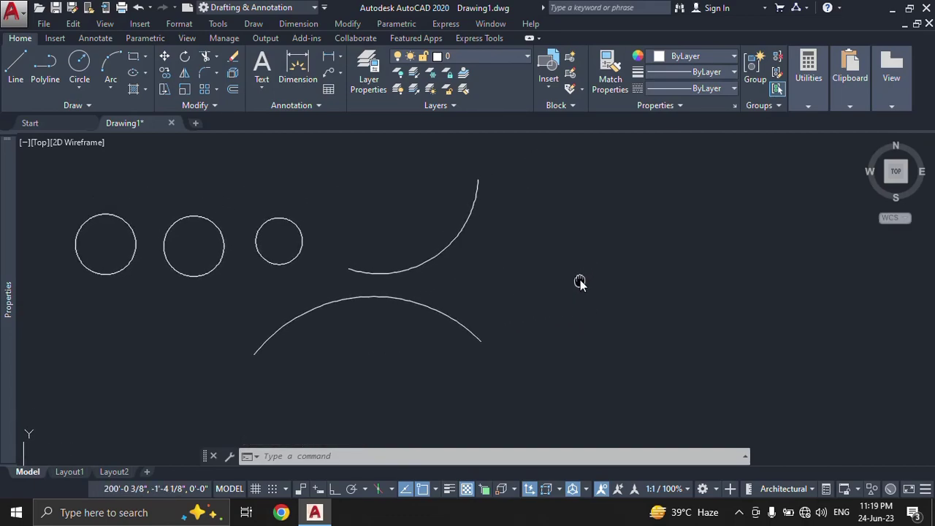
{"action": "middle_click_drag", "start_coordinate": [582, 255], "coordinate": [468, 249]}
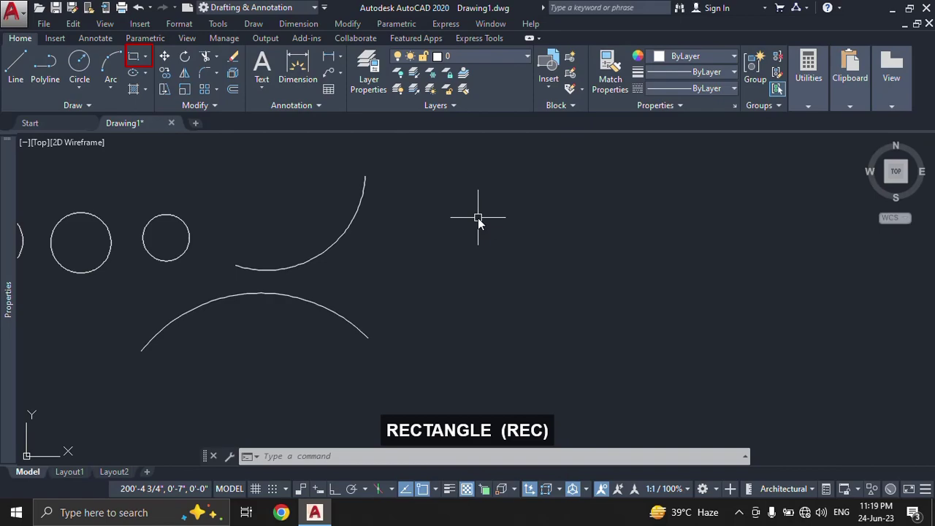
{"action": "type", "text": "R"}
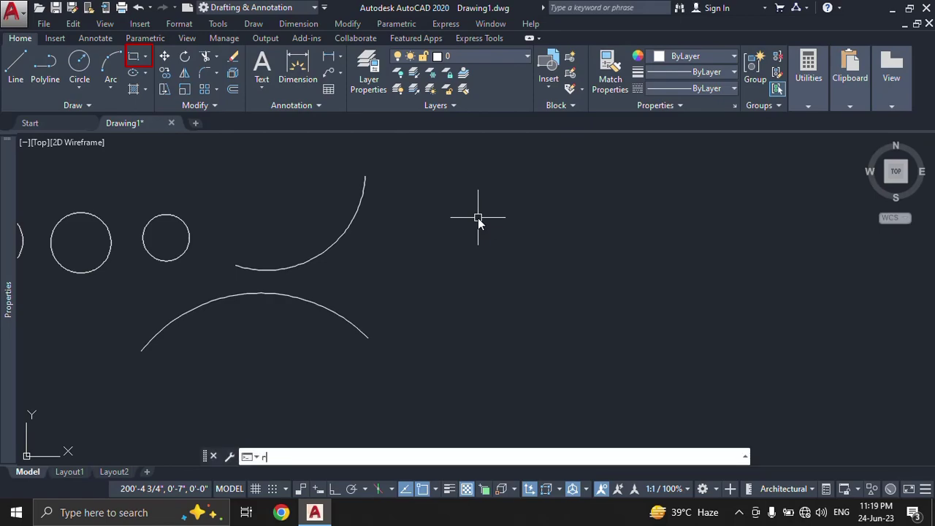
{"action": "type", "text": "EC"}
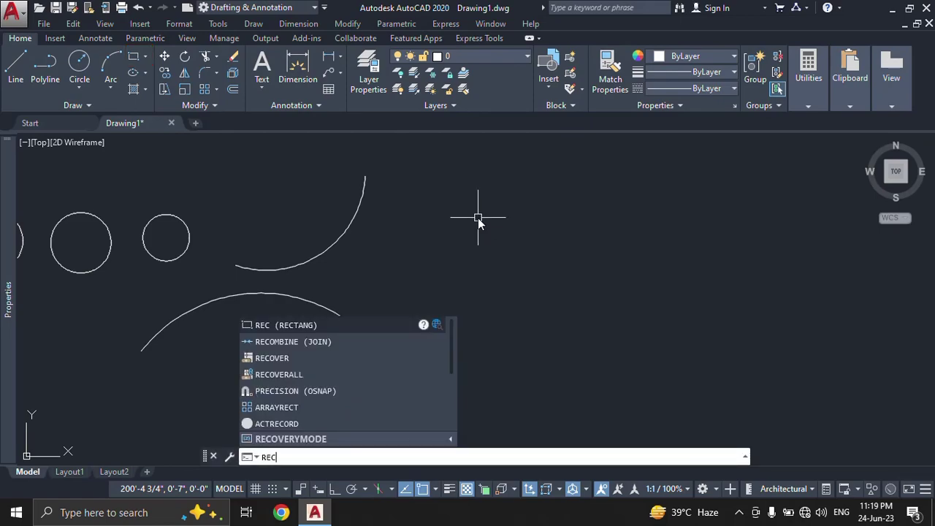
{"action": "key", "text": "Return"}
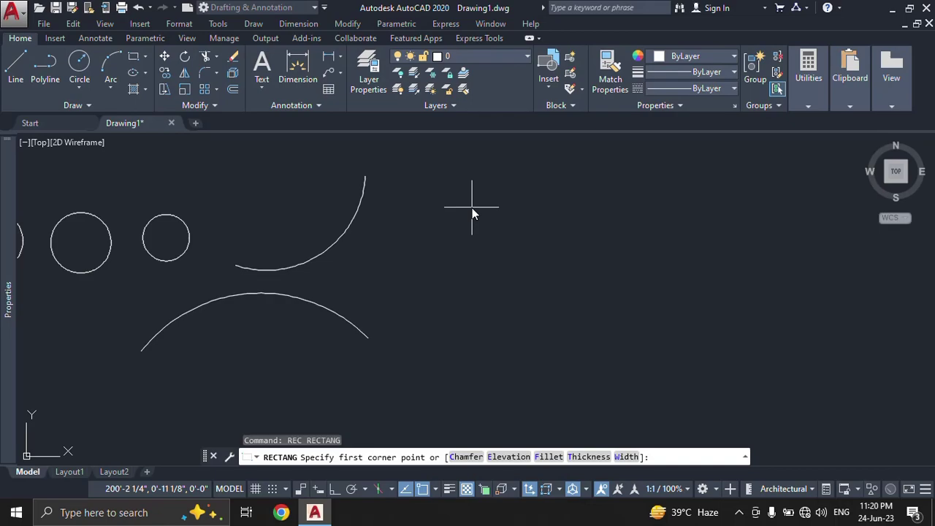
{"action": "left_click", "coordinate": [470, 208]}
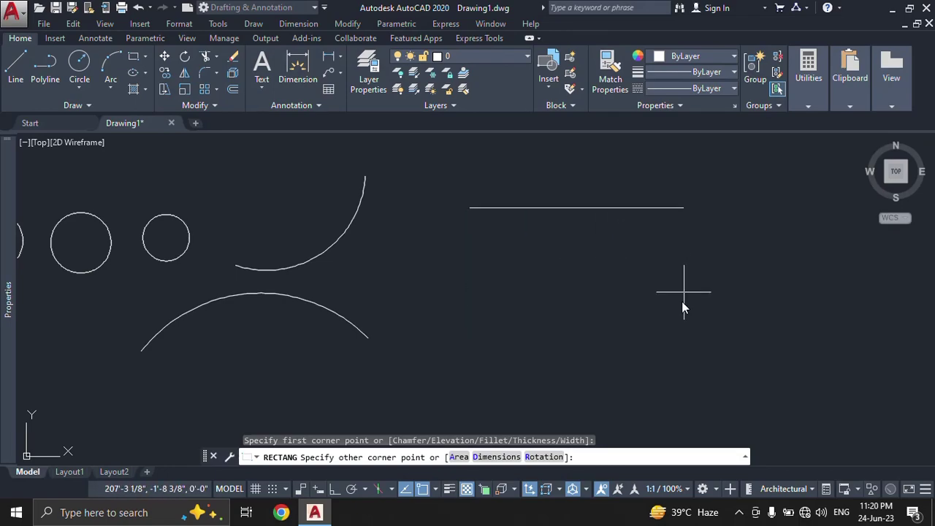
{"action": "left_click", "coordinate": [680, 270]}
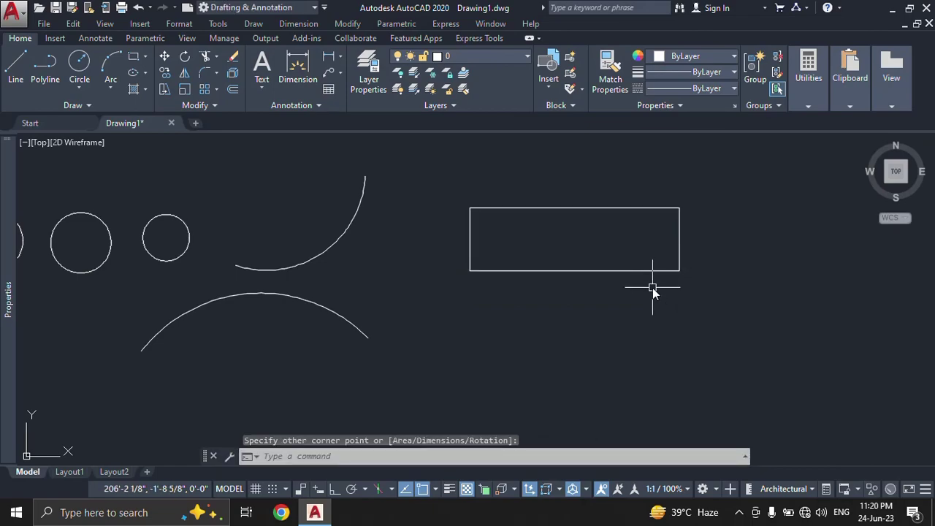
{"action": "scroll", "coordinate": [638, 293], "scroll_direction": "down", "scroll_amount": 2}
{"action": "scroll", "coordinate": [638, 294], "scroll_direction": "down", "scroll_amount": 2}
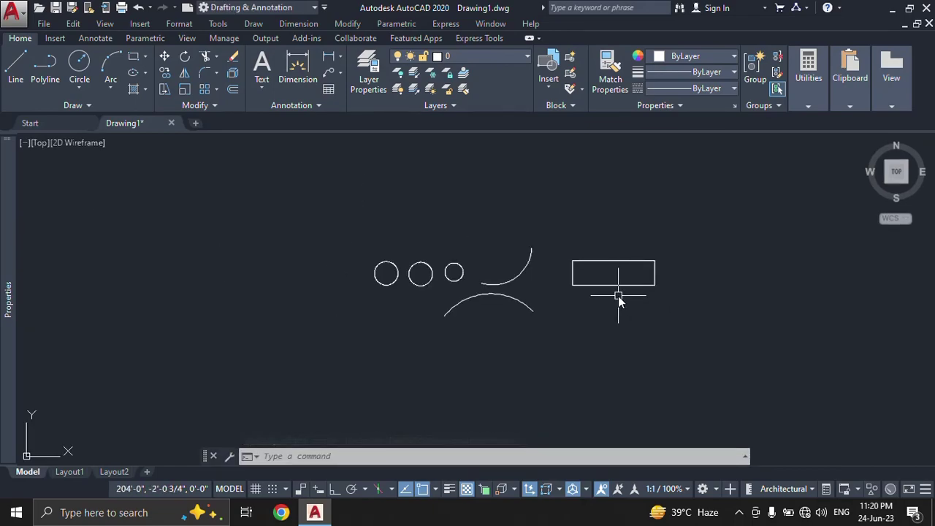
{"action": "scroll", "coordinate": [617, 297], "scroll_direction": "up", "scroll_amount": 2}
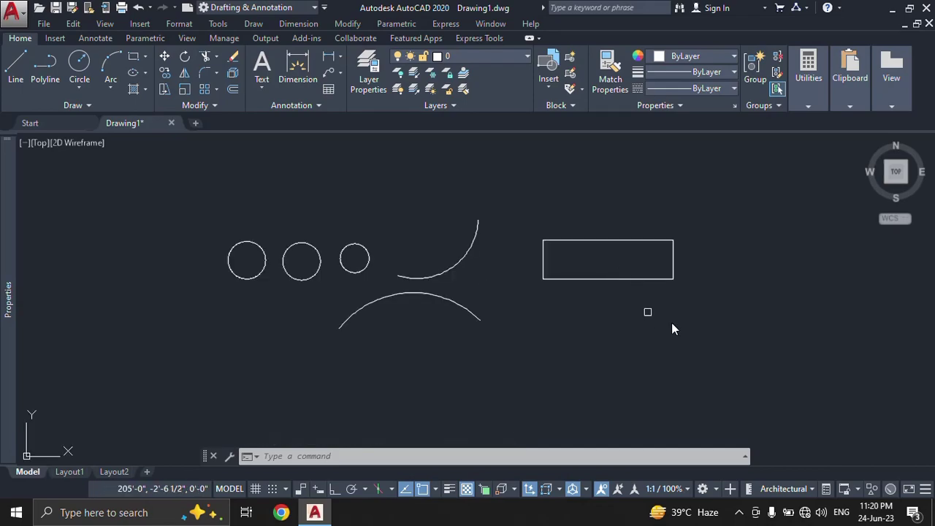
{"action": "middle_click_drag", "start_coordinate": [657, 315], "coordinate": [525, 241]}
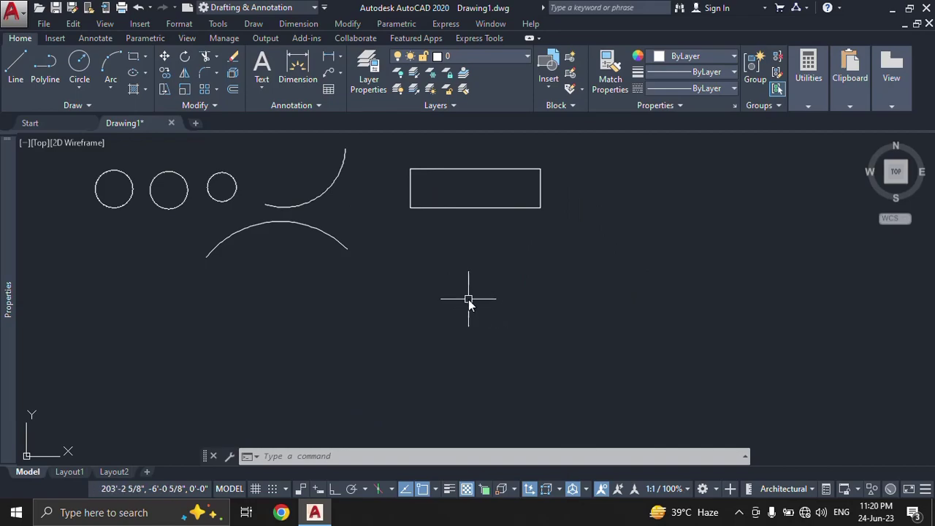
{"action": "type", "text": "rec"}
{"action": "key", "text": "Return"}
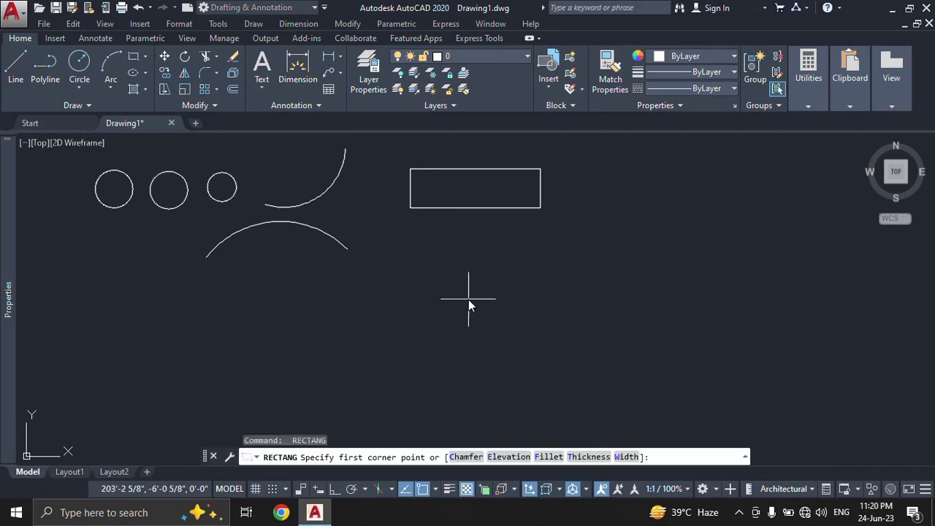
{"action": "left_click", "coordinate": [426, 338]}
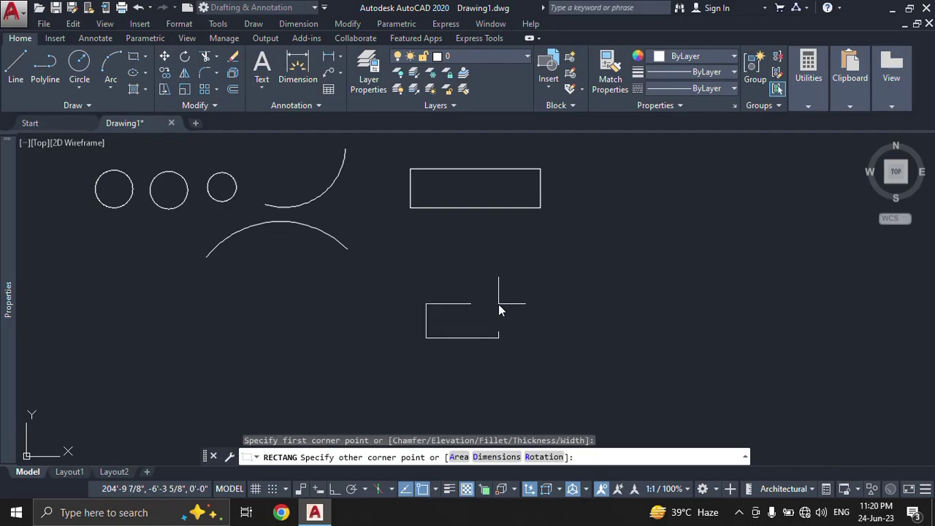
{"action": "type", "text": "@1"}
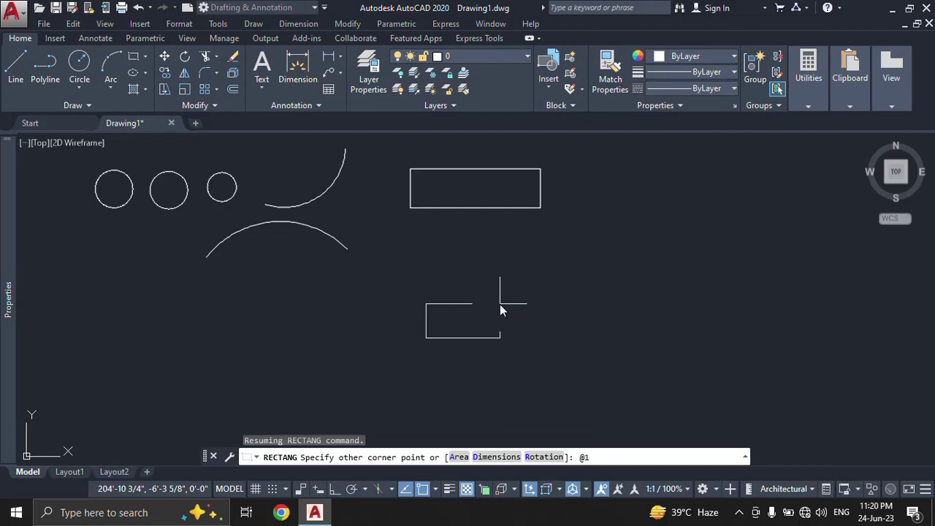
{"action": "type", "text": "0'"}
{"action": "type", "text": ","}
{"action": "type", "text": "10'"}
{"action": "key", "text": "Return"}
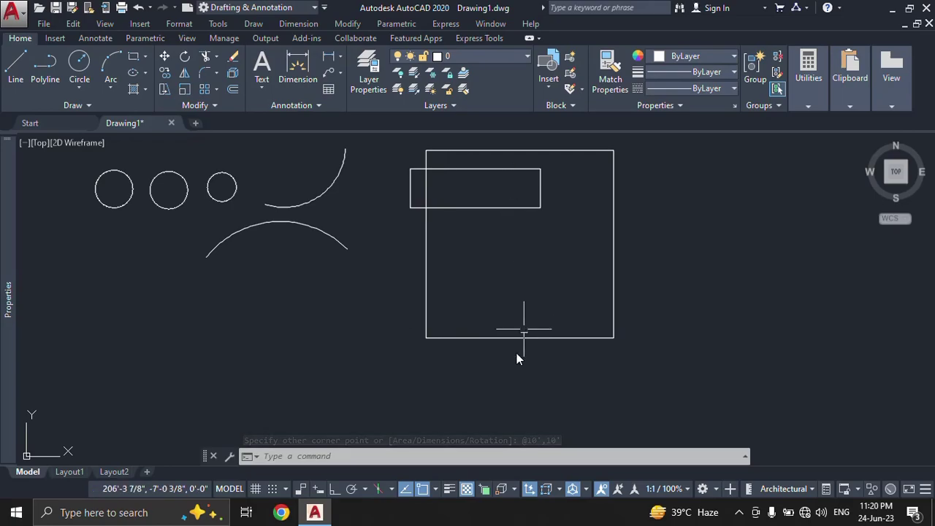
{"action": "middle_click_drag", "start_coordinate": [518, 355], "coordinate": [544, 265]}
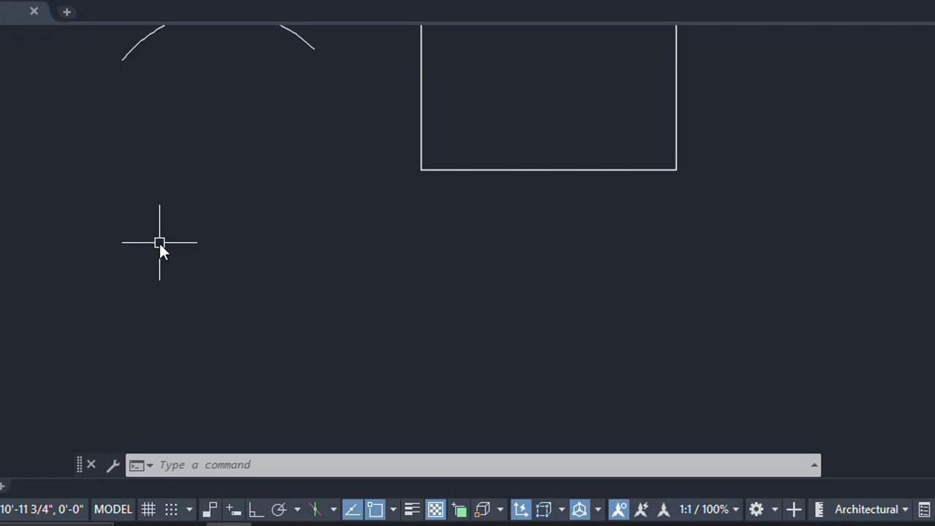
{"action": "type", "text": "rec"}
{"action": "key", "text": "Return"}
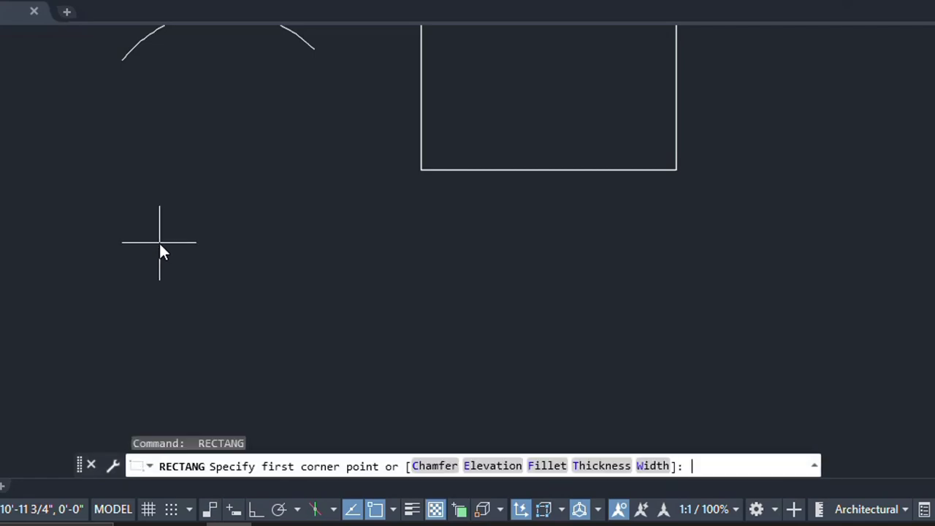
{"action": "left_click", "coordinate": [124, 219]}
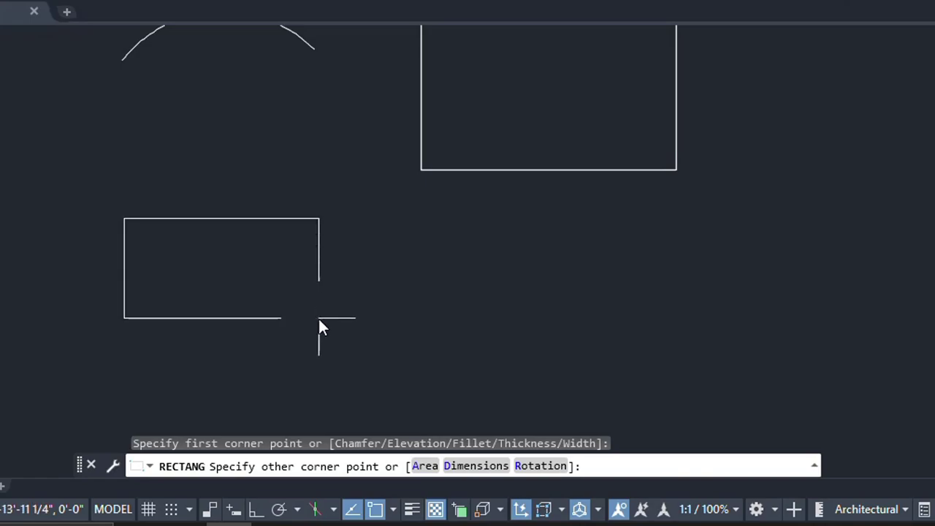
{"action": "key", "text": "F8"}
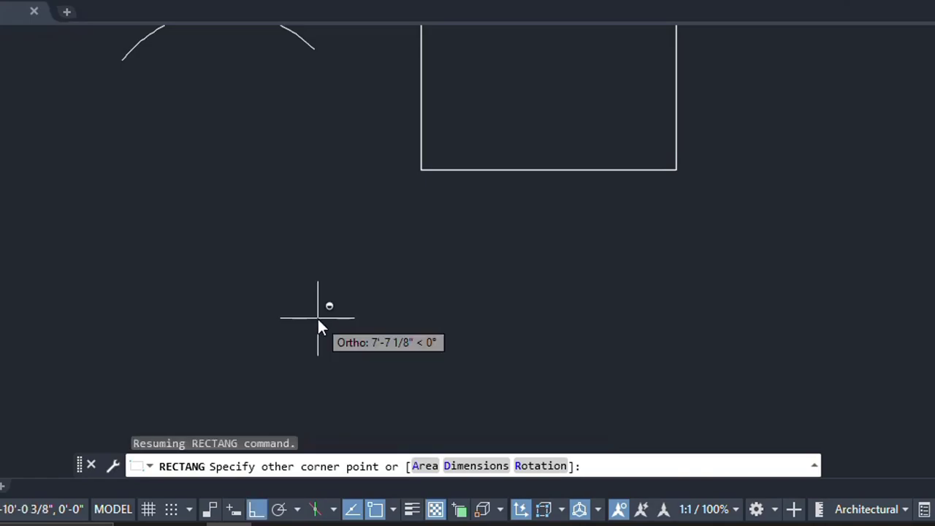
{"action": "key", "text": "F8"}
{"action": "type", "text": "@"}
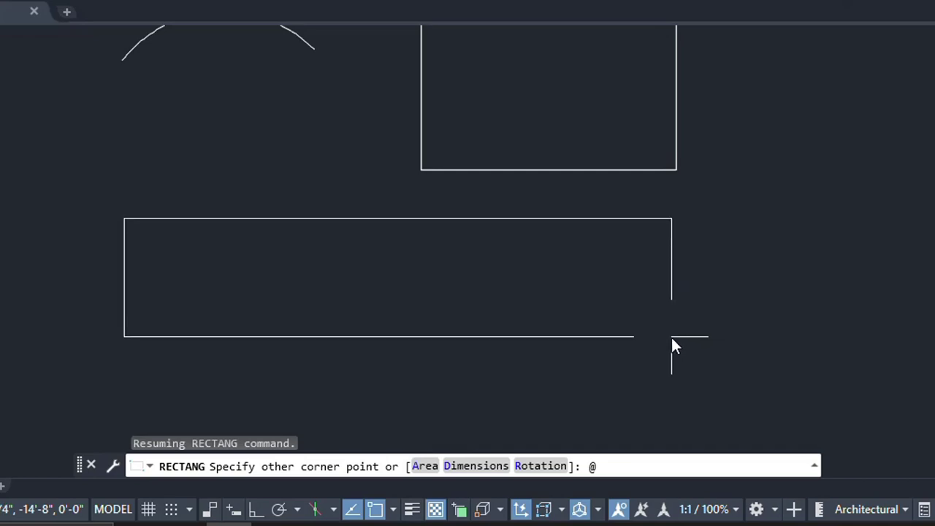
{"action": "type", "text": "3"}
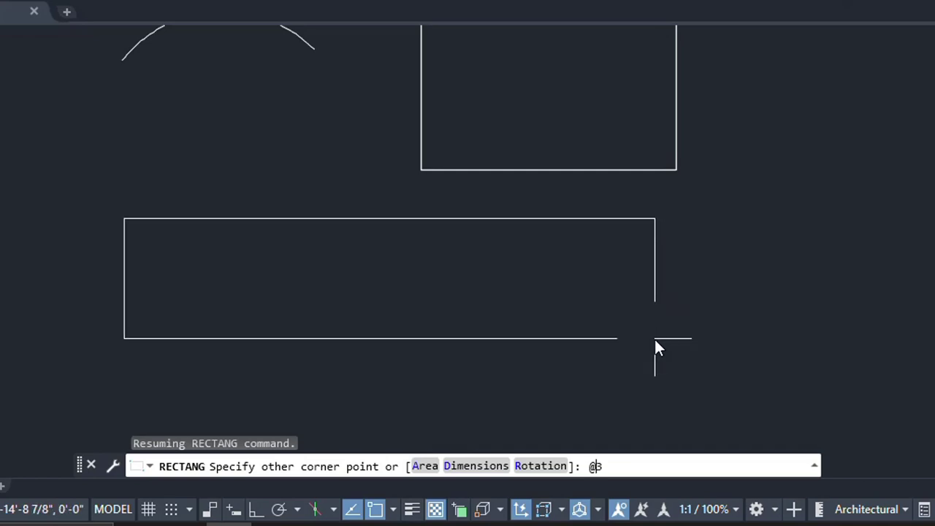
{"action": "type", "text": "0"}
{"action": "type", "text": "'"}
{"action": "type", "text": ","}
{"action": "type", "text": "5'"}
{"action": "key", "text": "Return"}
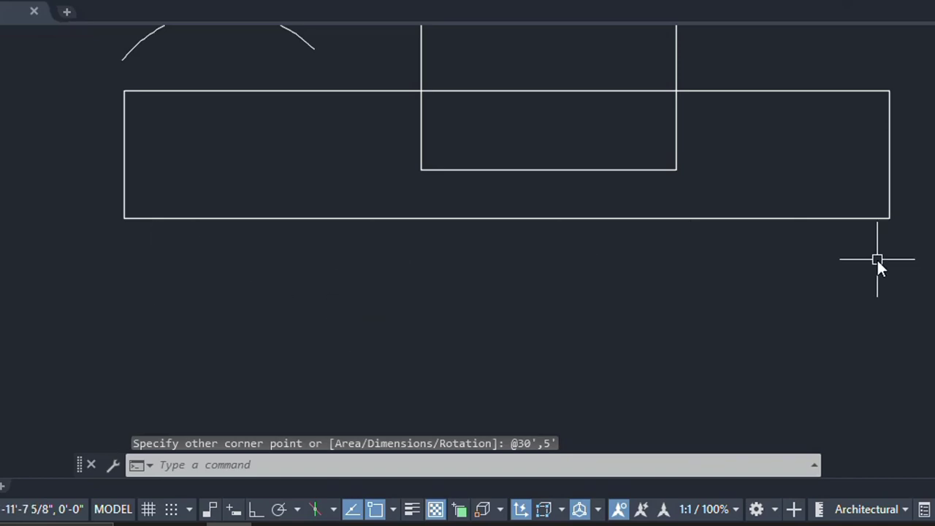
Select the long rectangle, reframe the view, and expand the Rectangle drop-down showing Polygon.
{"action": "left_click", "coordinate": [813, 70]}
{"action": "left_click", "coordinate": [780, 118]}
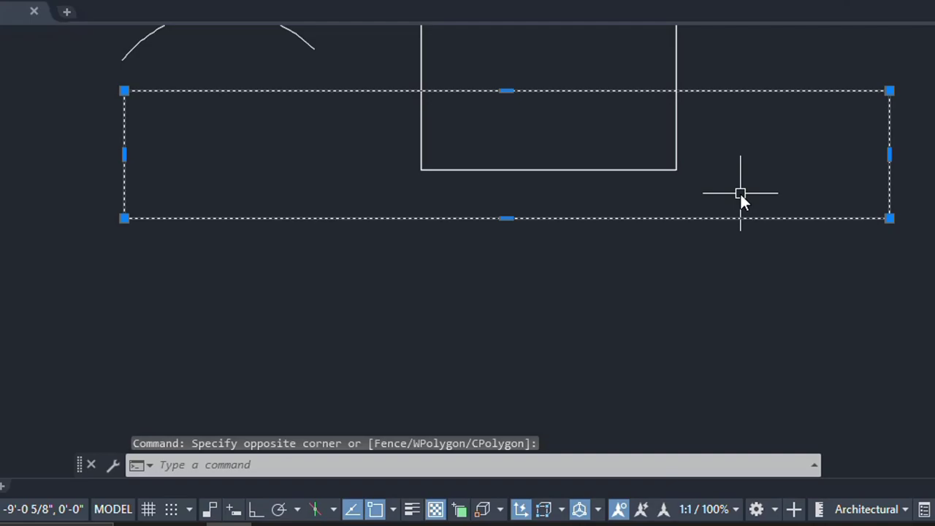
{"action": "middle_click_drag", "start_coordinate": [674, 196], "coordinate": [587, 319]}
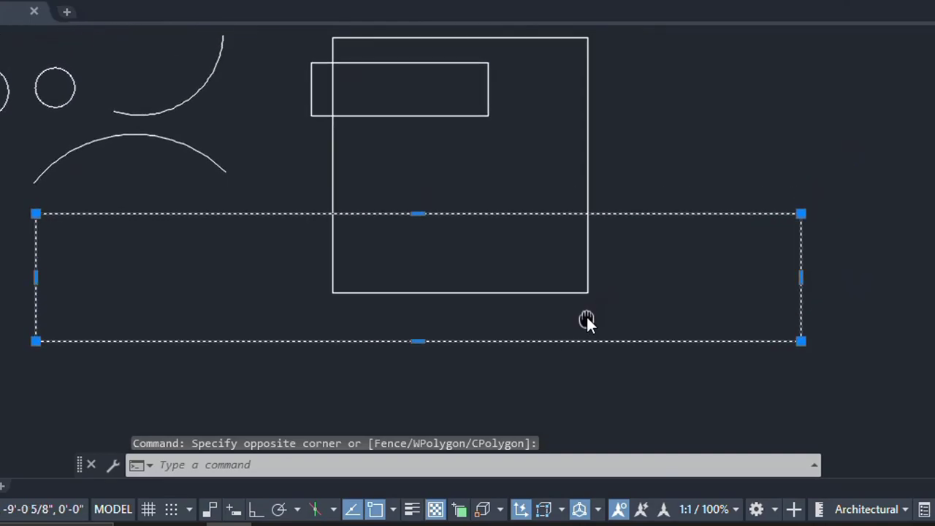
{"action": "scroll", "coordinate": [589, 309], "scroll_direction": "down", "scroll_amount": 2}
{"action": "scroll", "coordinate": [555, 303], "scroll_direction": "down", "scroll_amount": 2}
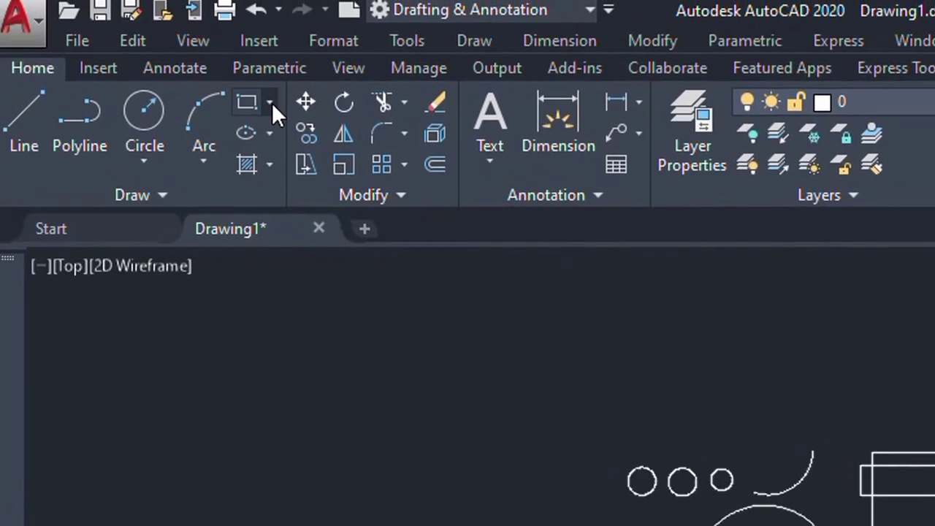
{"action": "left_click", "coordinate": [278, 109]}
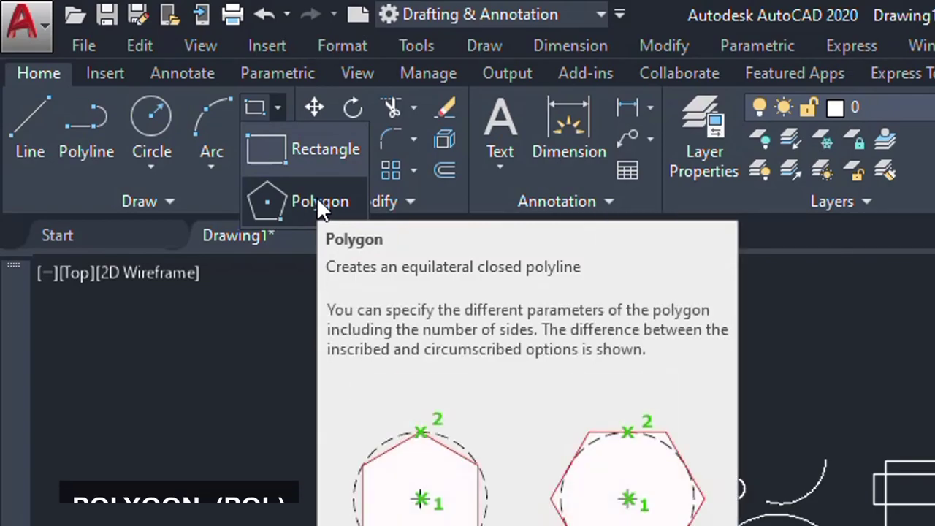
{"action": "mouse_move", "coordinate": [319, 203]}
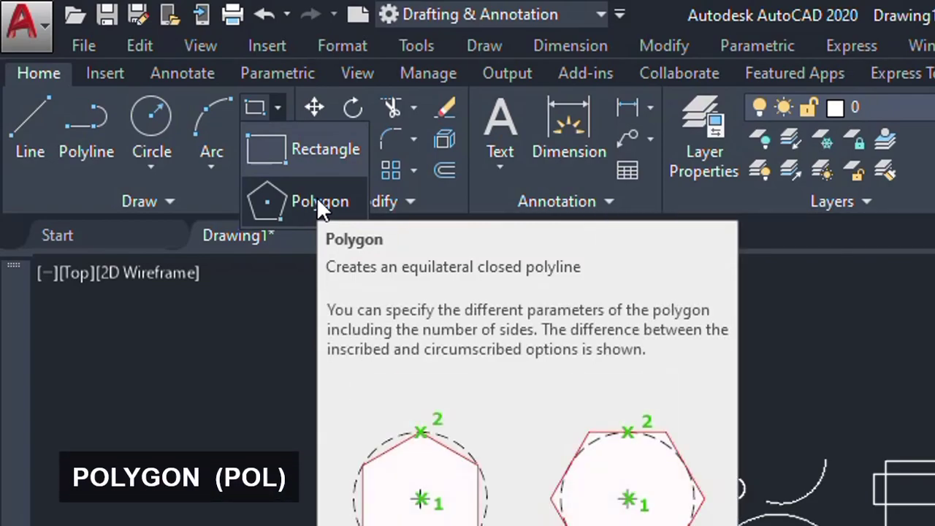
{"action": "left_click", "coordinate": [318, 201]}
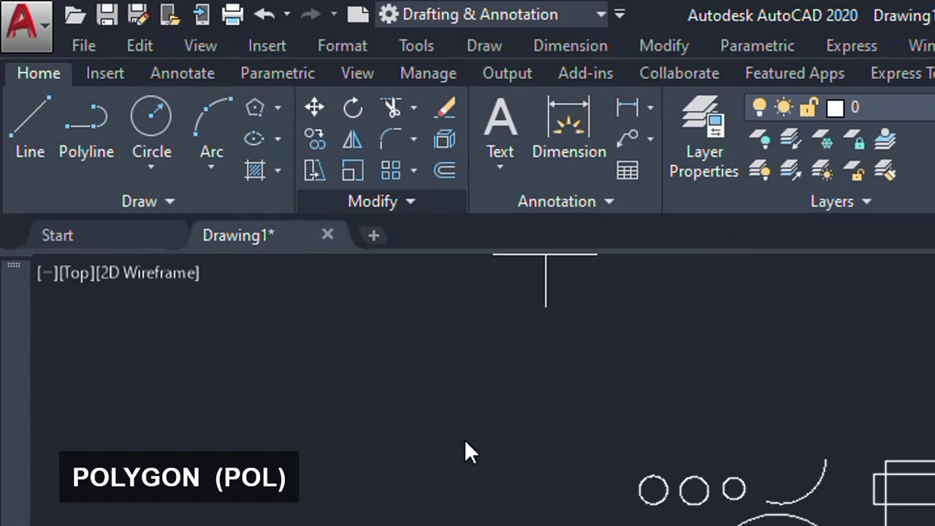
{"action": "middle_click_drag", "start_coordinate": [511, 480], "coordinate": [419, 443]}
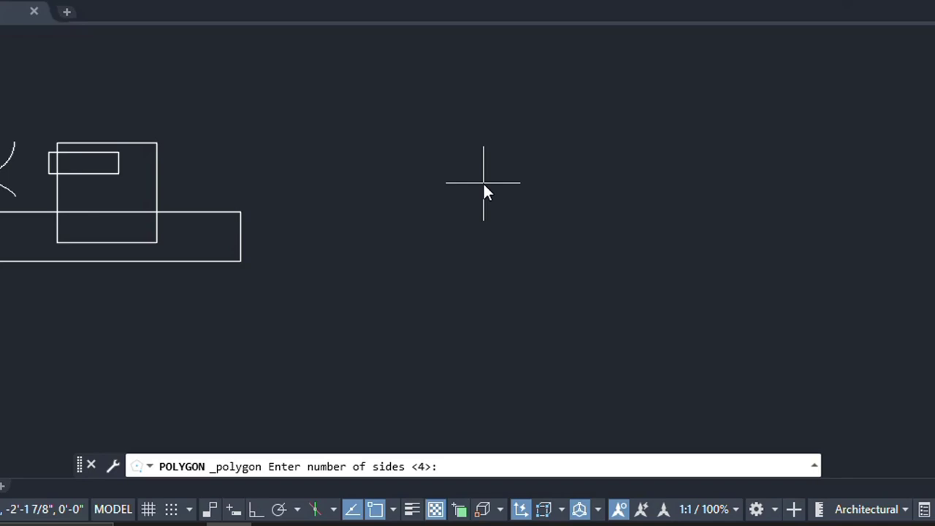
{"action": "type", "text": "6"}
{"action": "key", "text": "Return"}
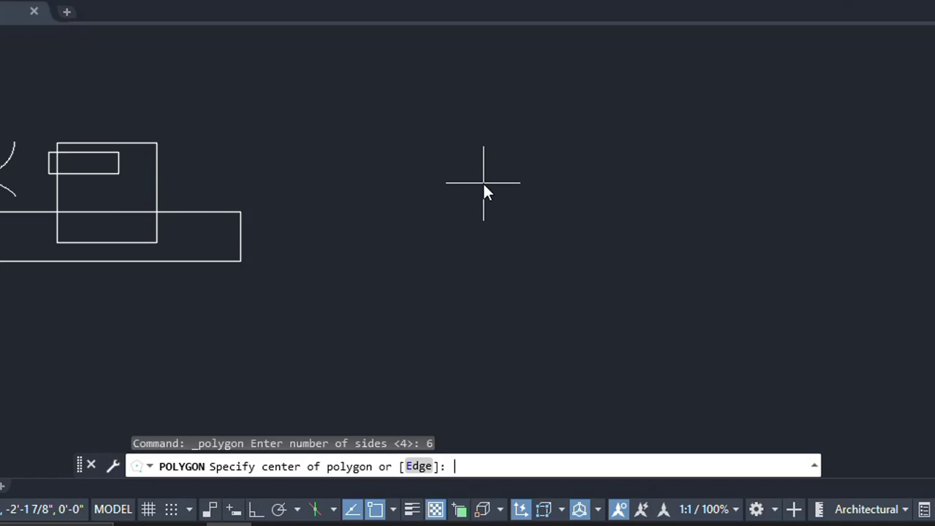
{"action": "left_click", "coordinate": [548, 221]}
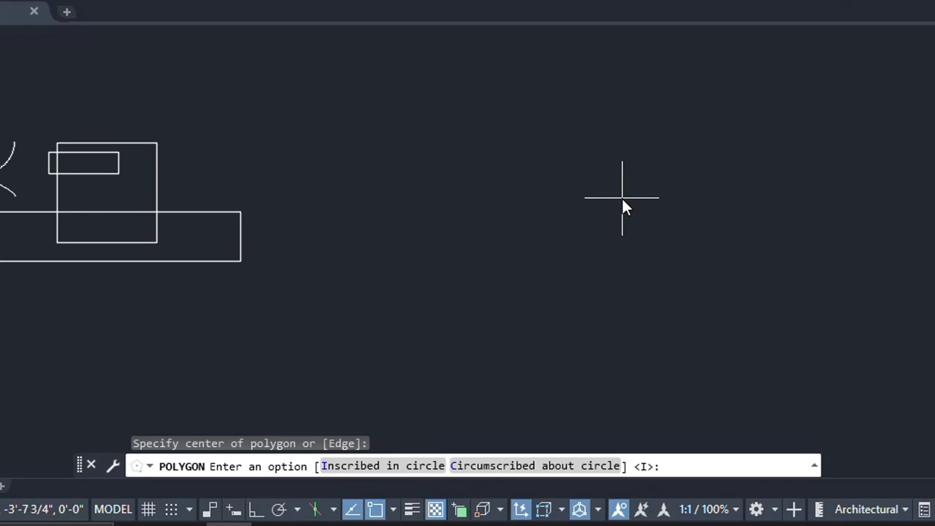
{"action": "key", "text": "Escape"}
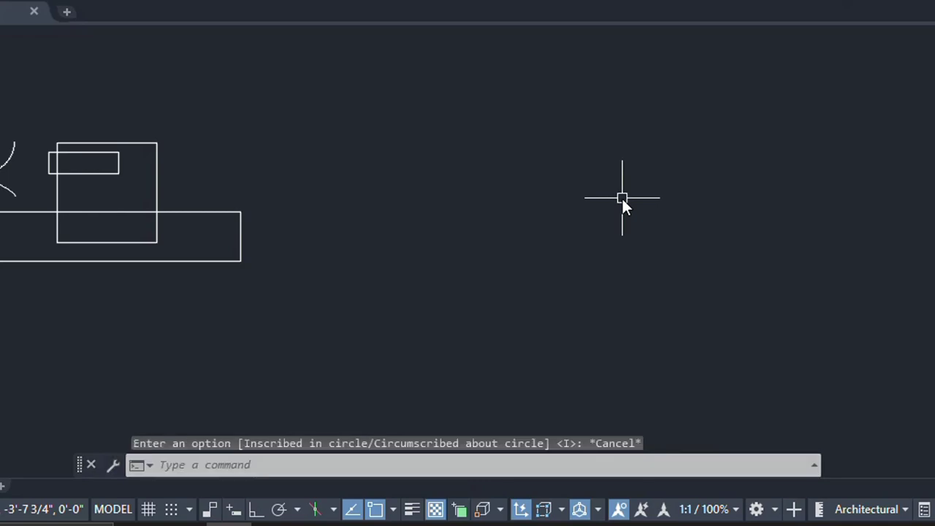
Draw a circle in the empty area right of the rectangles.
{"action": "type", "text": "c"}
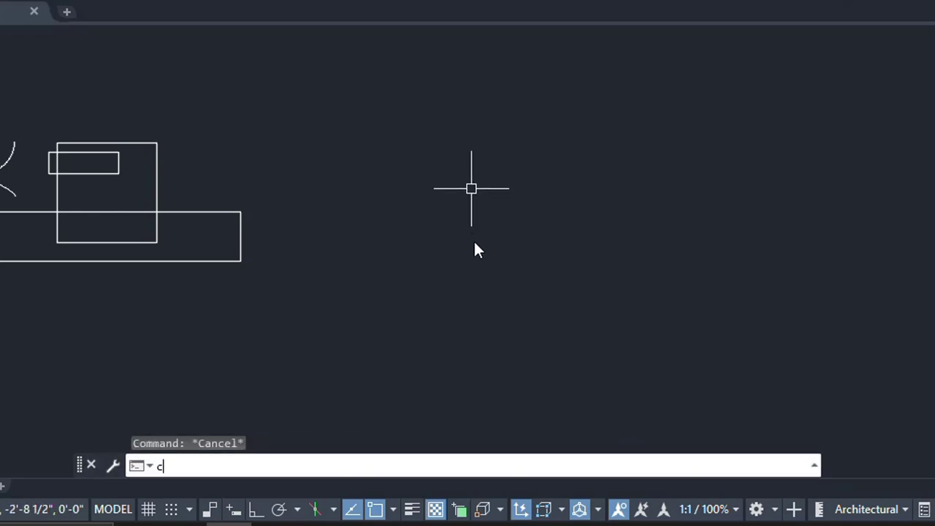
{"action": "key", "text": "Return"}
{"action": "left_click", "coordinate": [474, 241]}
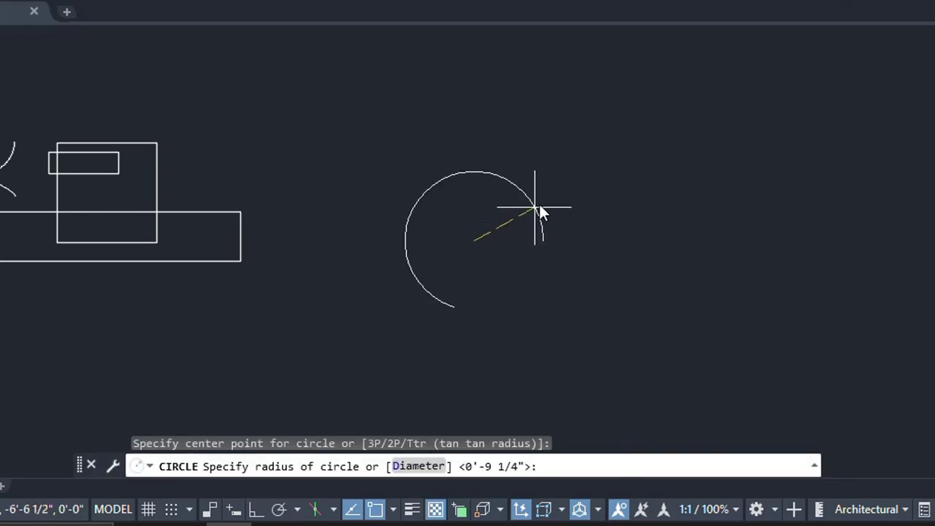
{"action": "left_click", "coordinate": [540, 209]}
{"action": "scroll", "coordinate": [452, 219], "scroll_direction": "up", "scroll_amount": 2}
Run the OS object snap settings, then start the POLYGON command.
{"action": "type", "text": "os"}
{"action": "key", "text": "Return"}
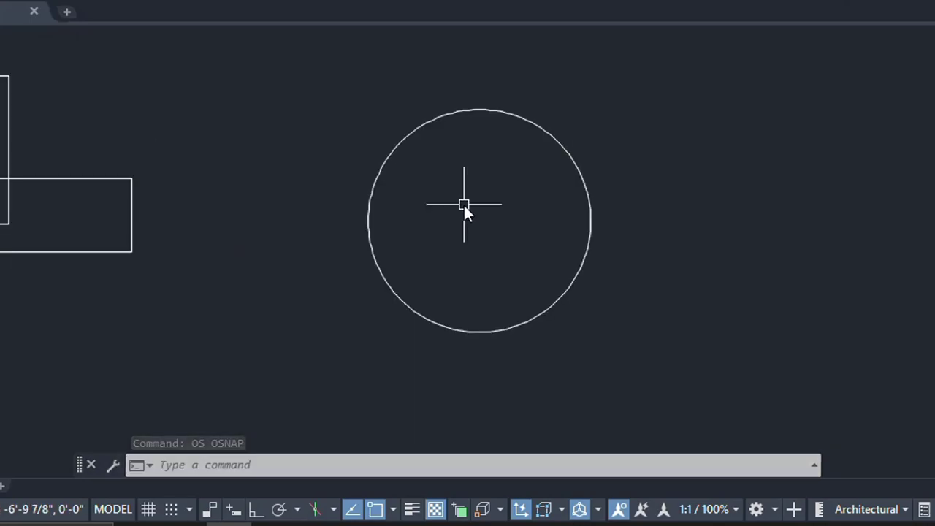
{"action": "type", "text": "pol"}
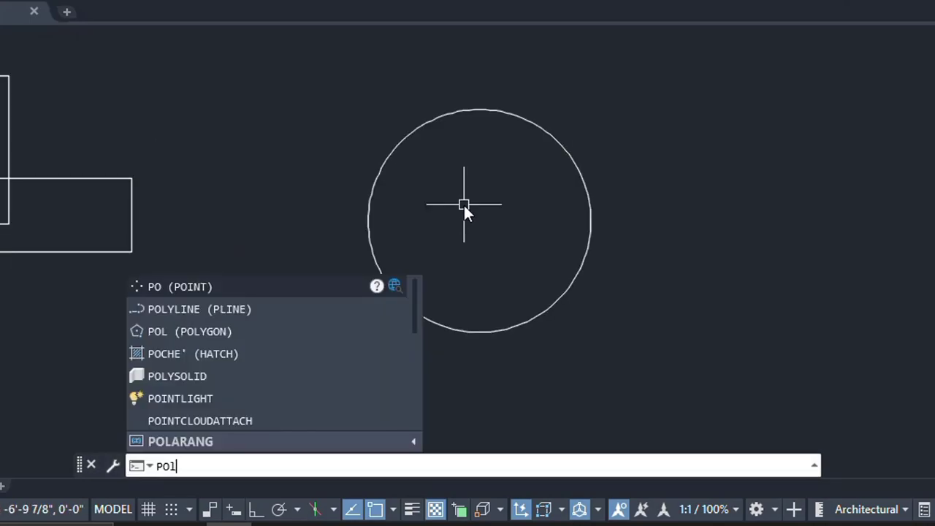
{"action": "key", "text": "Return"}
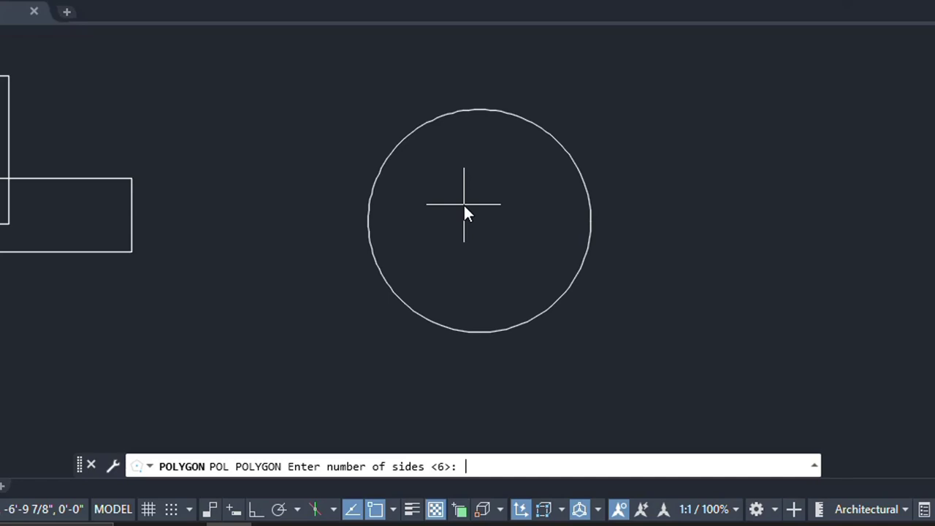
Draw a 6-sided polygon inscribed in the circle, centred on it with a corner at its quadrant.
{"action": "key", "text": "Return"}
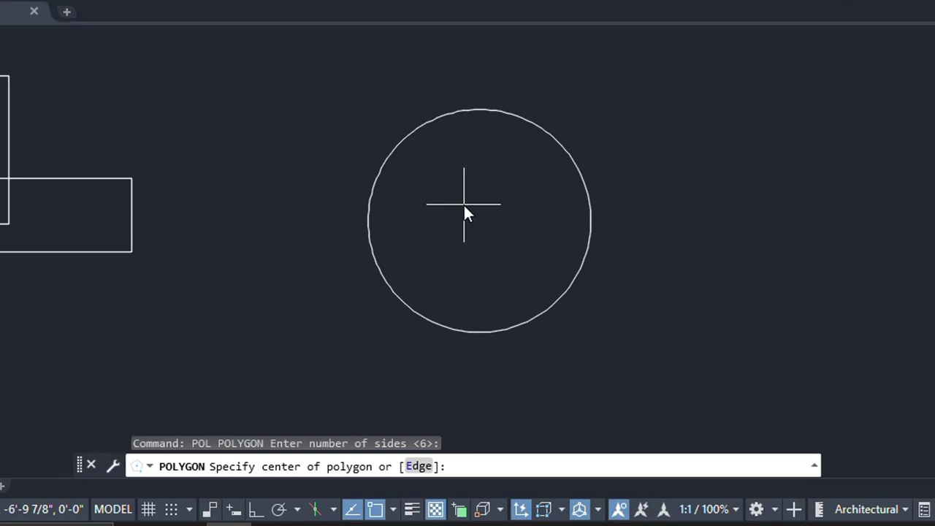
{"action": "scroll", "coordinate": [507, 292], "scroll_direction": "down", "scroll_amount": 1}
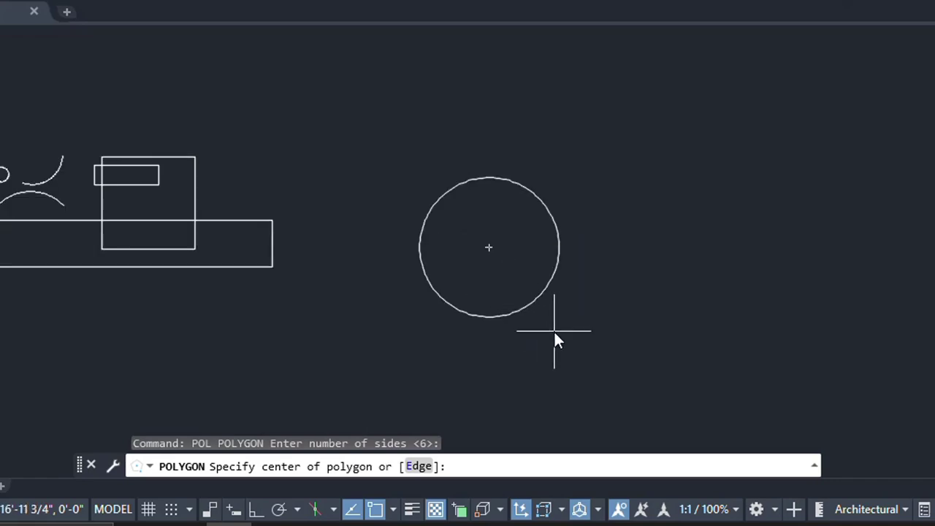
{"action": "left_click", "coordinate": [488, 248]}
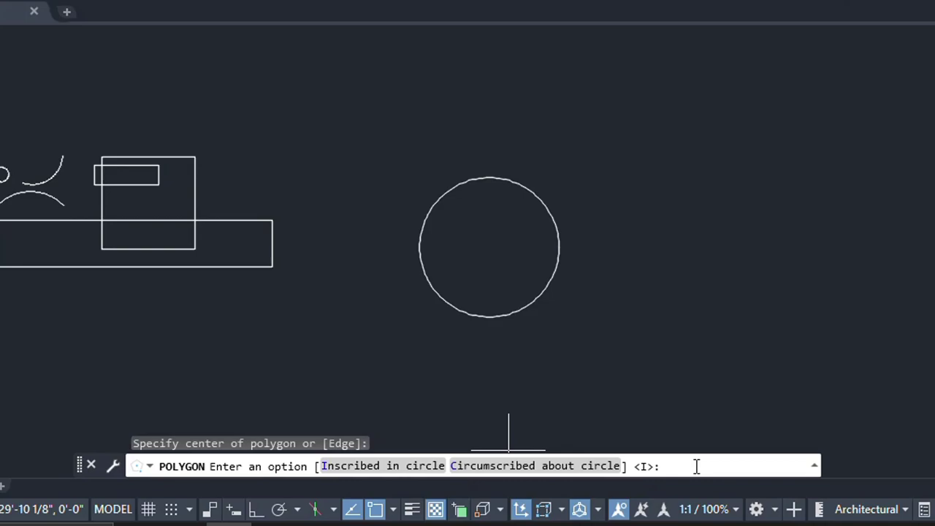
{"action": "key", "text": "Return"}
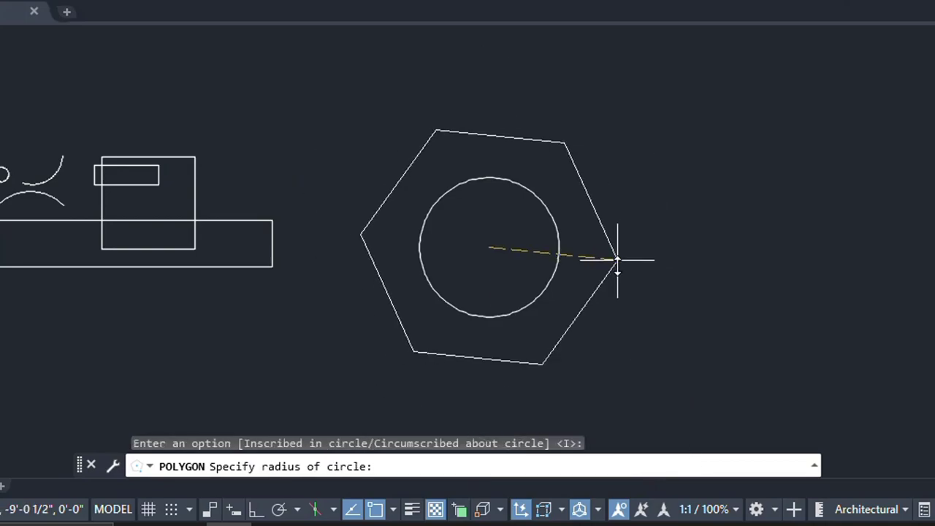
{"action": "scroll", "coordinate": [522, 193], "scroll_direction": "up", "scroll_amount": 4}
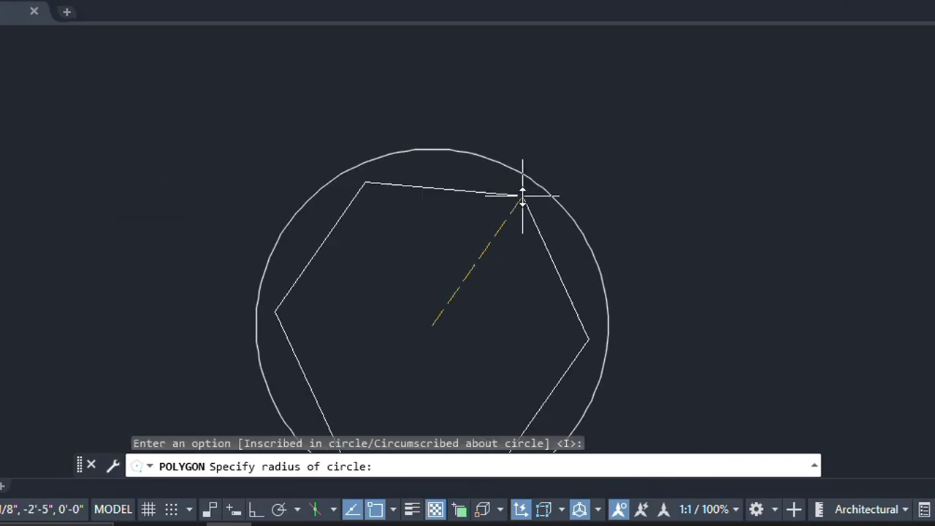
{"action": "middle_click_drag", "start_coordinate": [520, 192], "coordinate": [551, 102]}
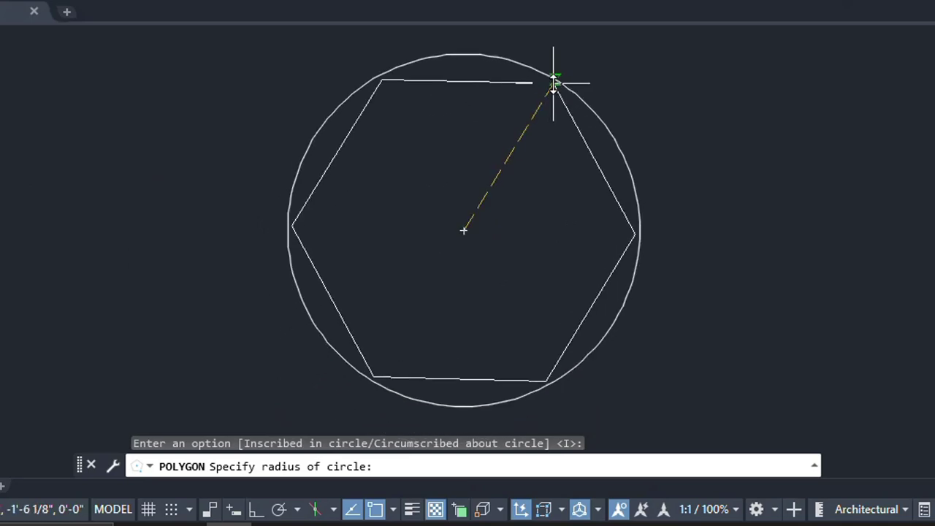
{"action": "left_click", "coordinate": [554, 81]}
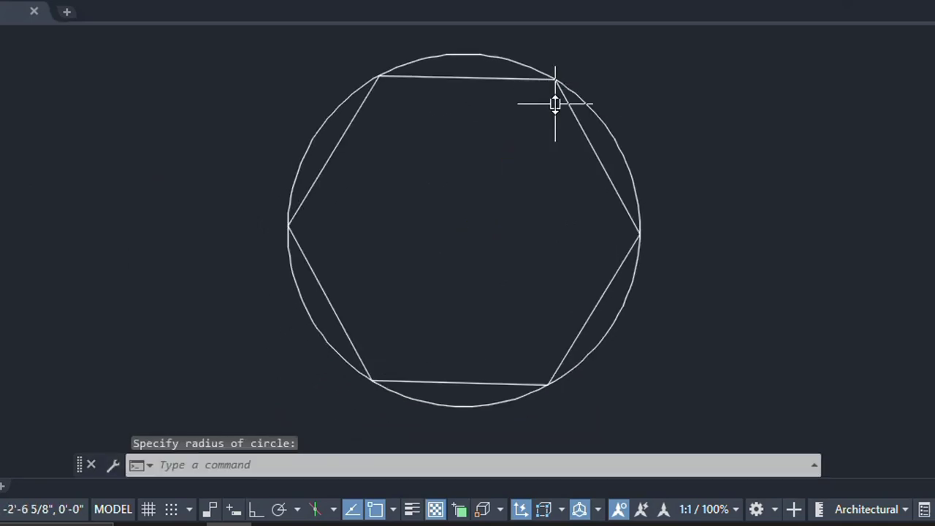
{"action": "key", "text": "Escape"}
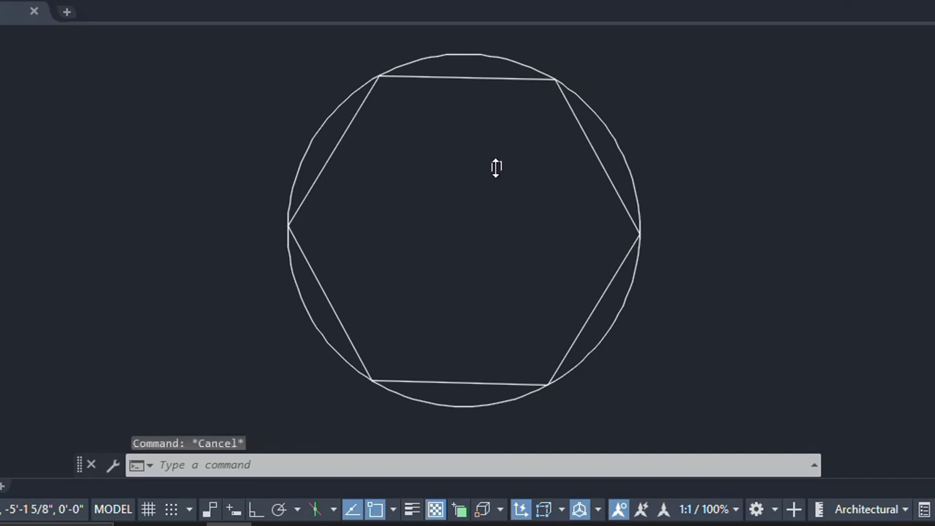
Draw another circle right of the hexagon by picking a centre and a radius point.
{"action": "scroll", "coordinate": [488, 172], "scroll_direction": "down", "scroll_amount": 2}
{"action": "middle_click_drag", "start_coordinate": [496, 203], "coordinate": [369, 191]}
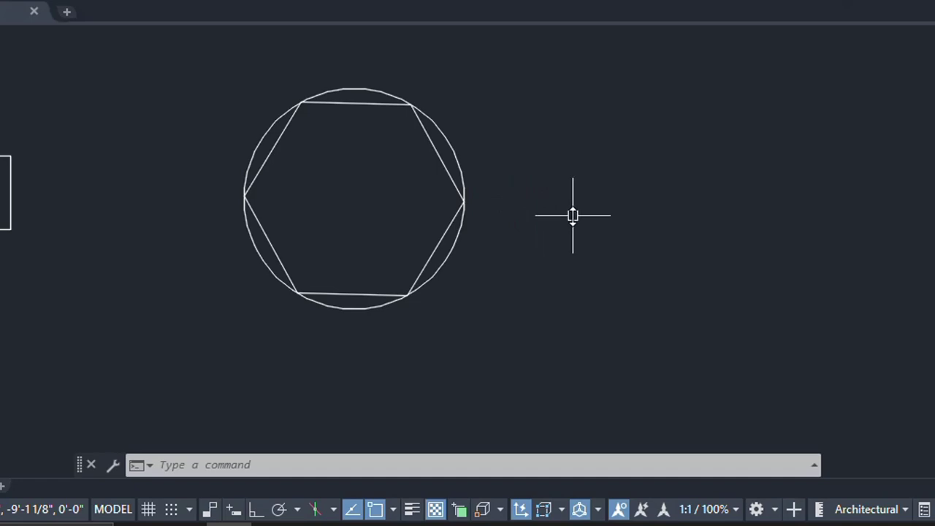
{"action": "type", "text": "c"}
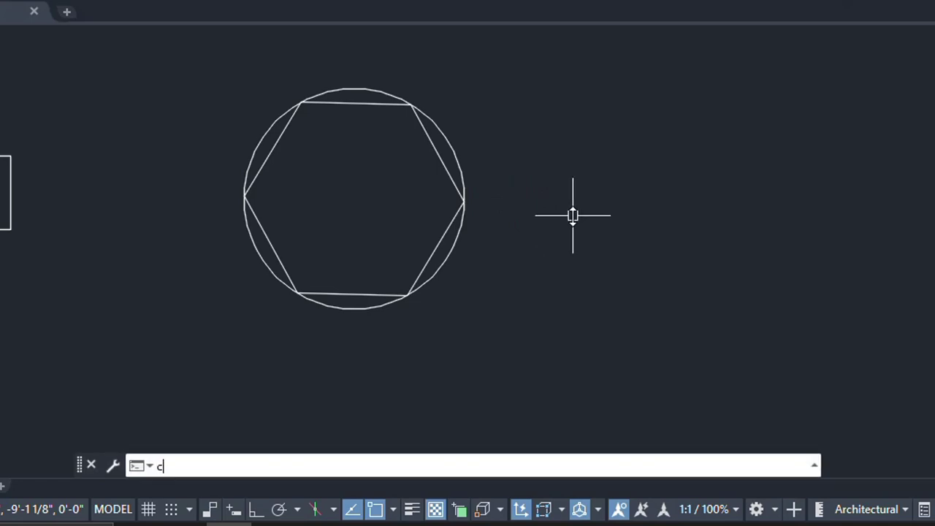
{"action": "key", "text": "Return"}
{"action": "left_click", "coordinate": [648, 209]}
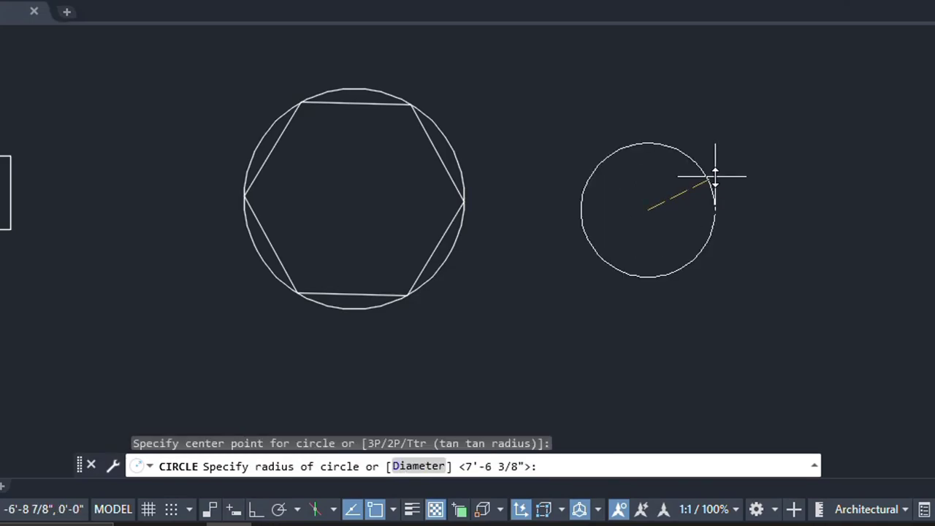
{"action": "left_click", "coordinate": [728, 166]}
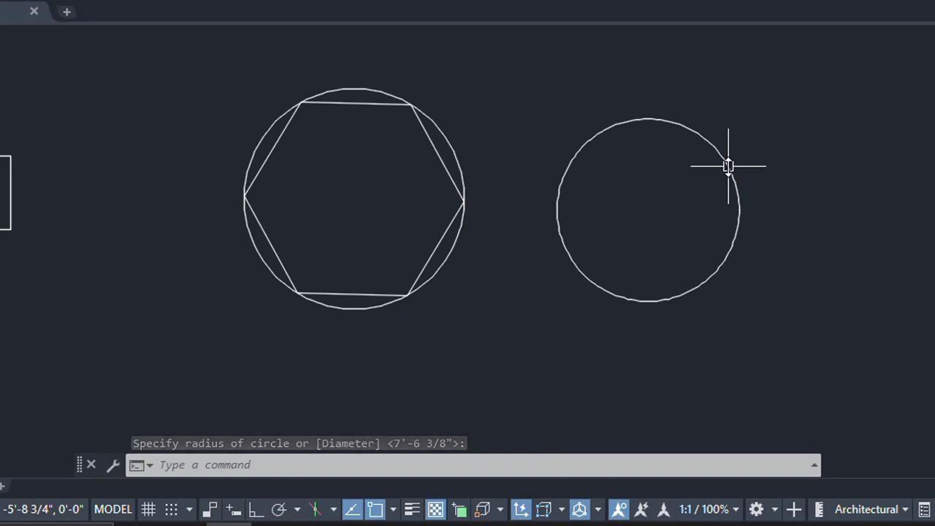
{"action": "type", "text": "pol"}
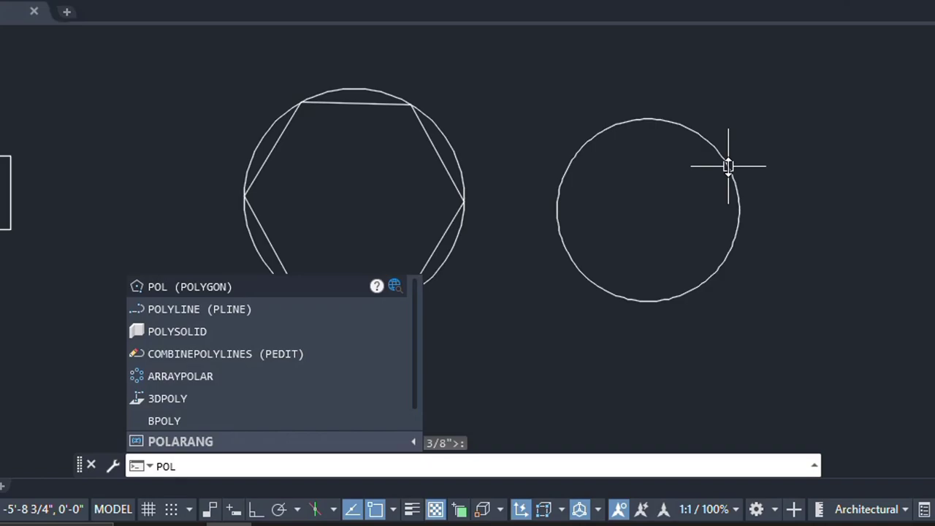
Repeat POLYGON and draw a circumscribed polygon centred on the second circle, its sides tangent to it.
{"action": "key", "text": "Return"}
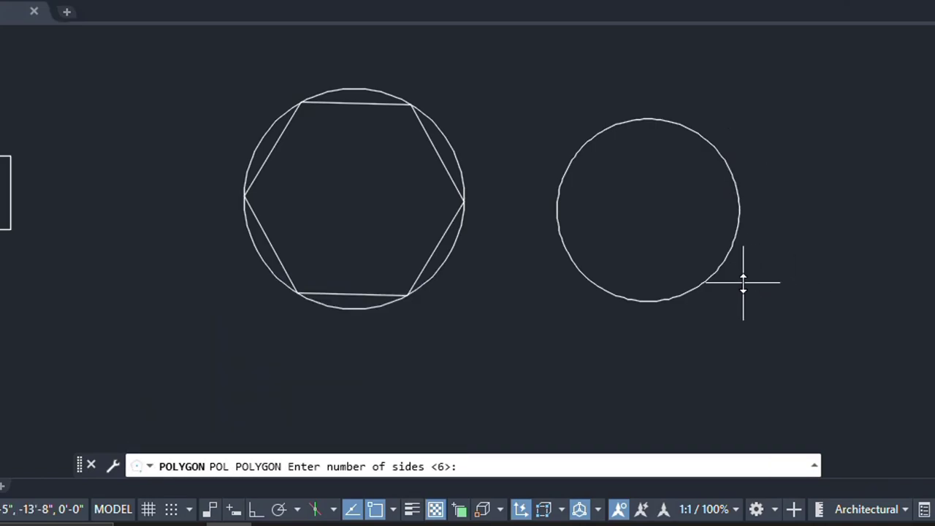
{"action": "key", "text": "Return"}
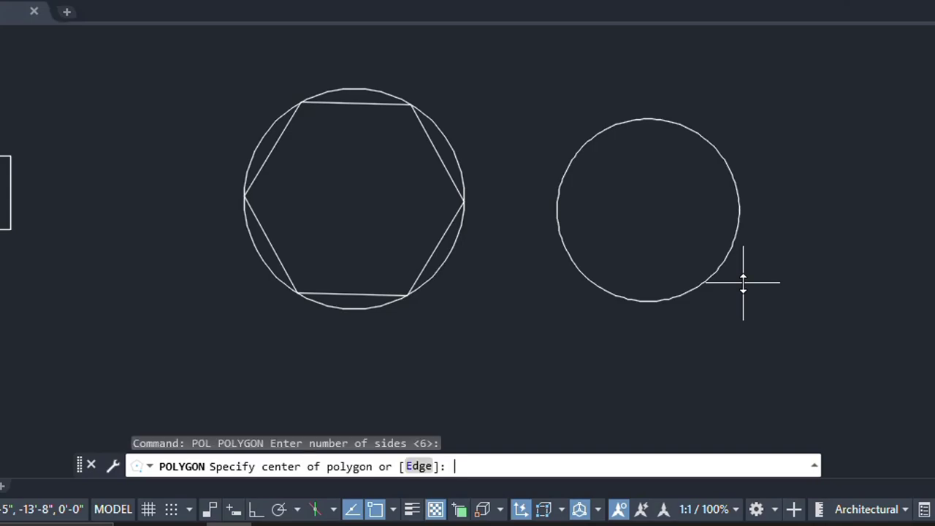
{"action": "scroll", "coordinate": [752, 325], "scroll_direction": "down", "scroll_amount": 2}
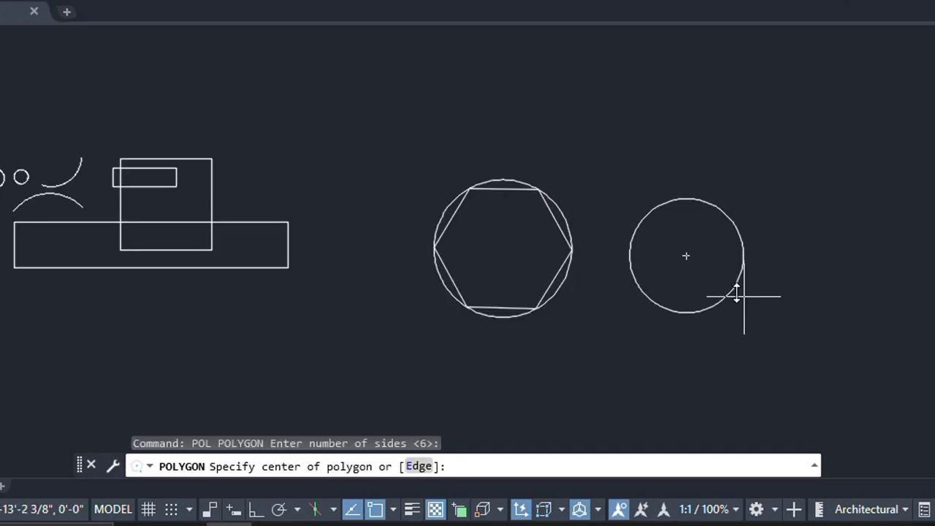
{"action": "left_click", "coordinate": [687, 255]}
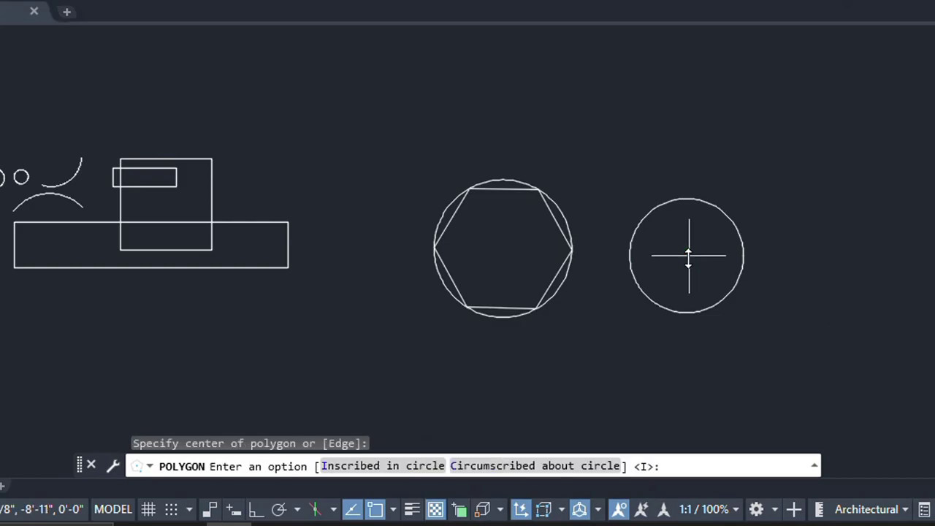
{"action": "left_click", "coordinate": [486, 469]}
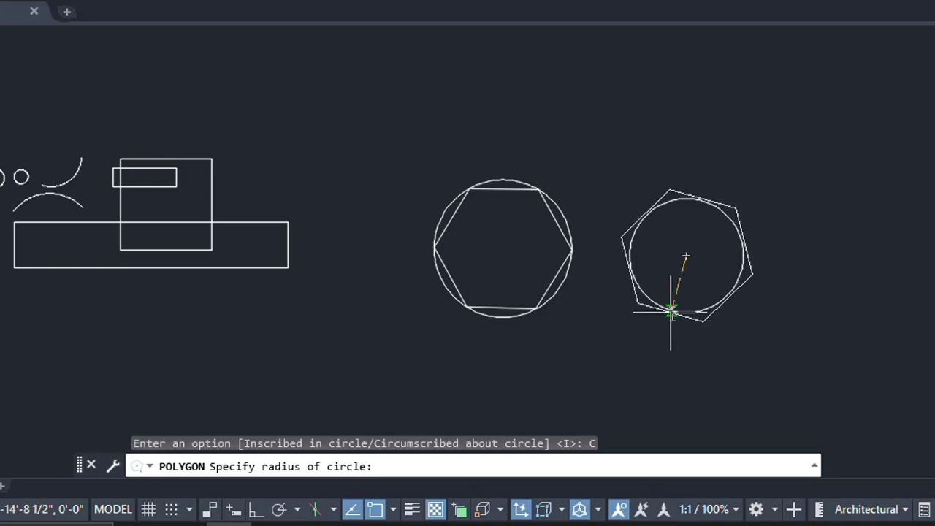
{"action": "left_click", "coordinate": [670, 312]}
{"action": "scroll", "coordinate": [668, 285], "scroll_direction": "up", "scroll_amount": 4}
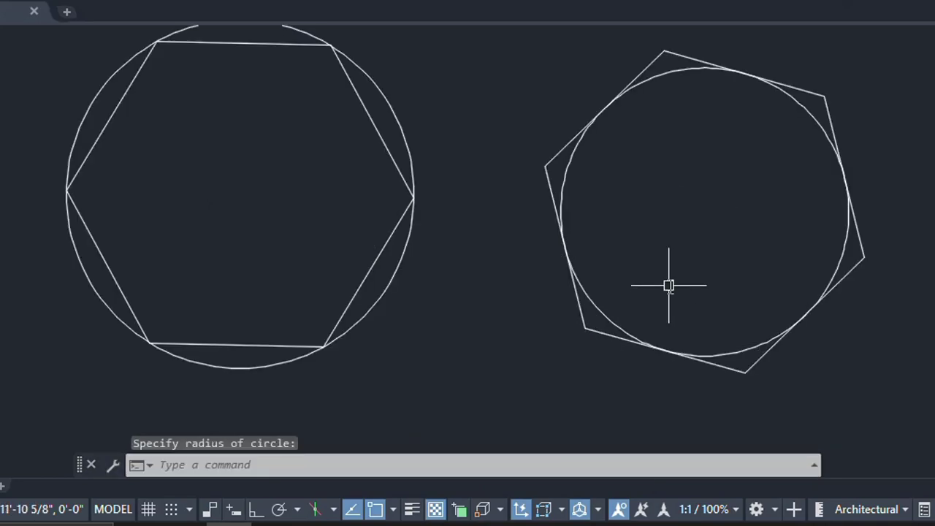
{"action": "middle_click_drag", "start_coordinate": [669, 285], "coordinate": [631, 296]}
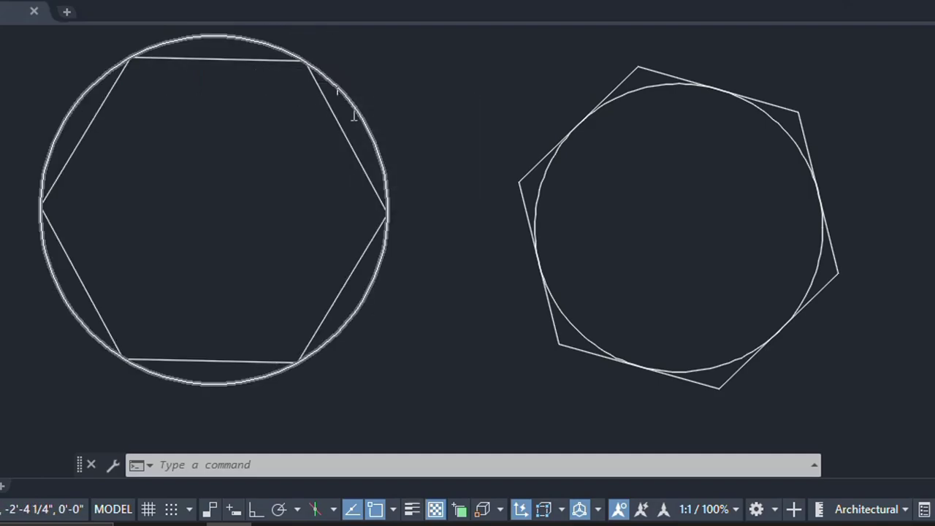
{"action": "middle_click_drag", "start_coordinate": [447, 211], "coordinate": [441, 219]}
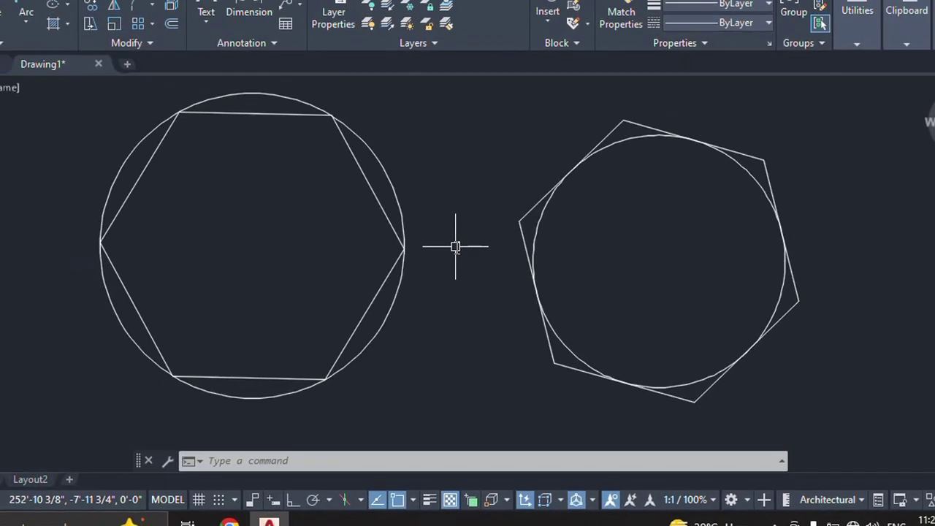
Draw a tilted ellipse by centre, axis endpoint and other-axis distance right of the pentagon, then turn Ortho on.
{"action": "scroll", "coordinate": [476, 271], "scroll_direction": "down", "scroll_amount": 5}
{"action": "scroll", "coordinate": [490, 291], "scroll_direction": "up", "scroll_amount": 2}
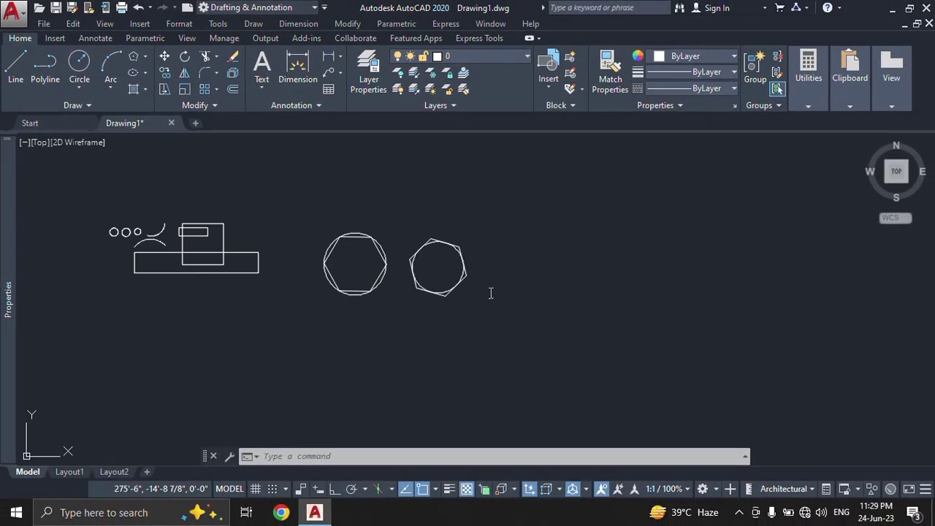
{"action": "middle_click_drag", "start_coordinate": [492, 294], "coordinate": [381, 298]}
{"action": "scroll", "coordinate": [495, 252], "scroll_direction": "up", "scroll_amount": 3}
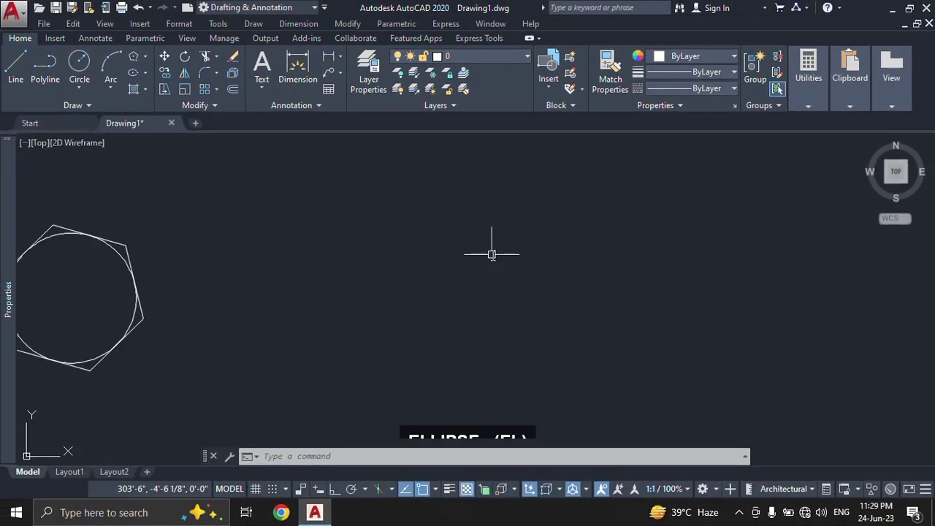
{"action": "middle_click_drag", "start_coordinate": [455, 256], "coordinate": [503, 240]}
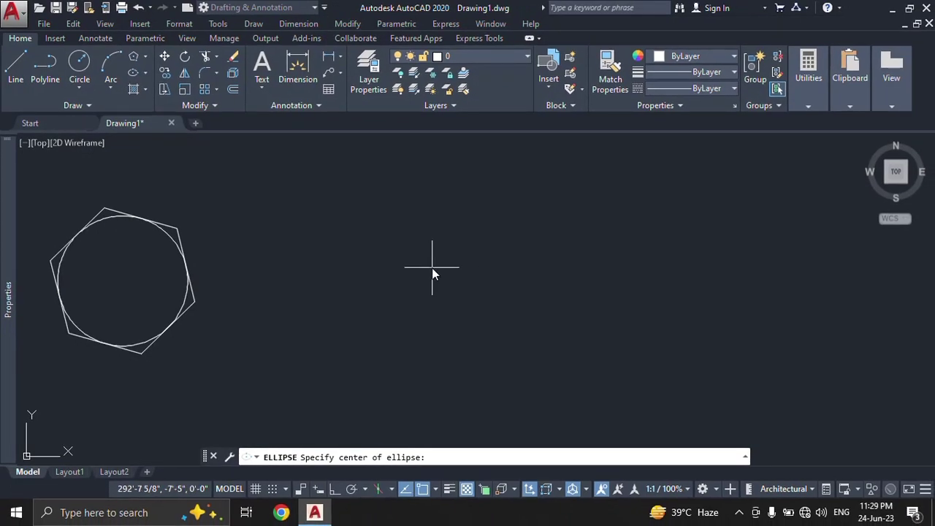
{"action": "left_click", "coordinate": [432, 268]}
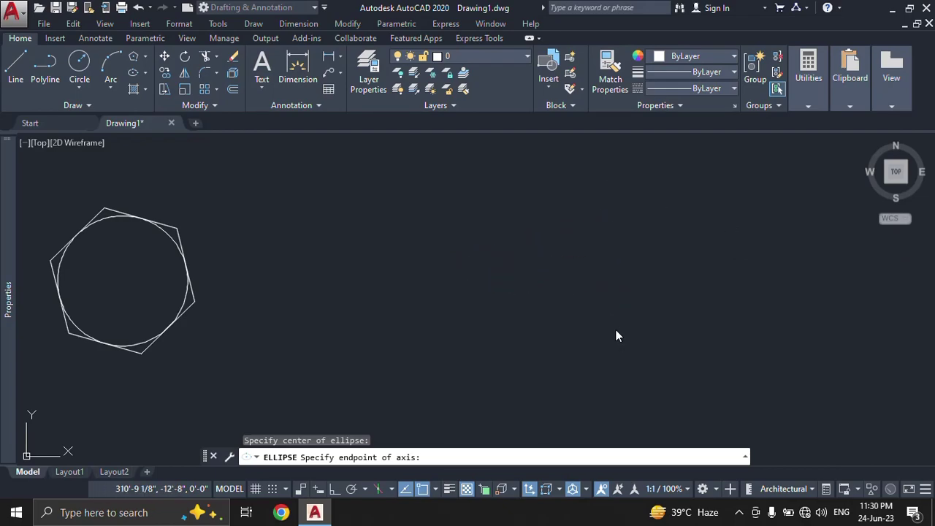
{"action": "left_click", "coordinate": [580, 198]}
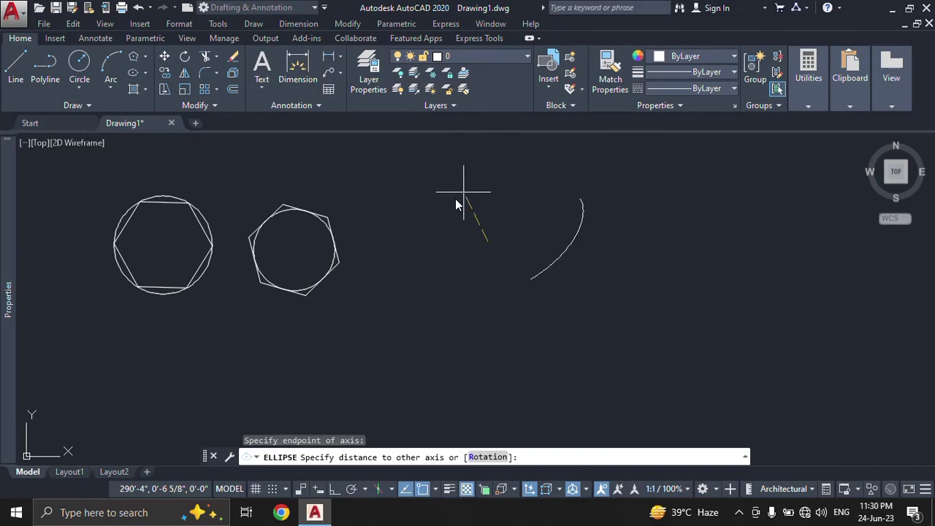
{"action": "left_click", "coordinate": [442, 217]}
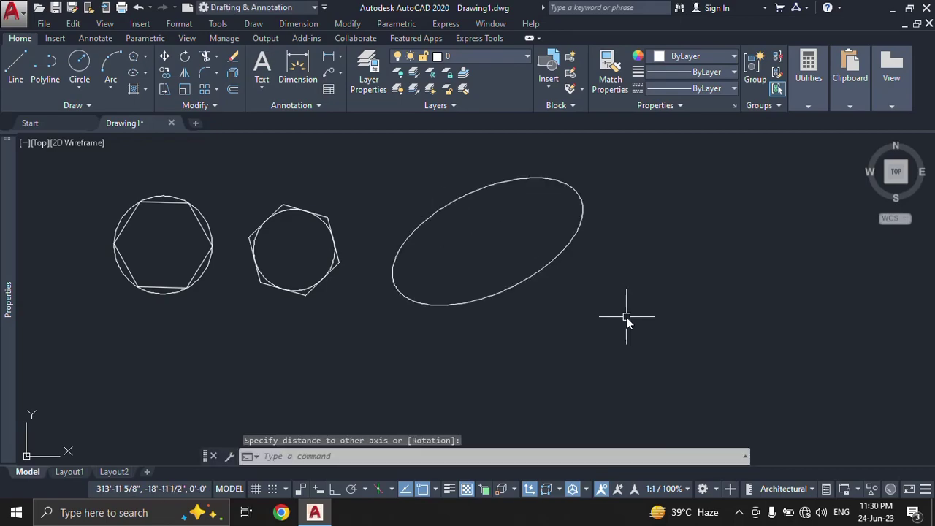
{"action": "middle_click_drag", "start_coordinate": [570, 309], "coordinate": [475, 307]}
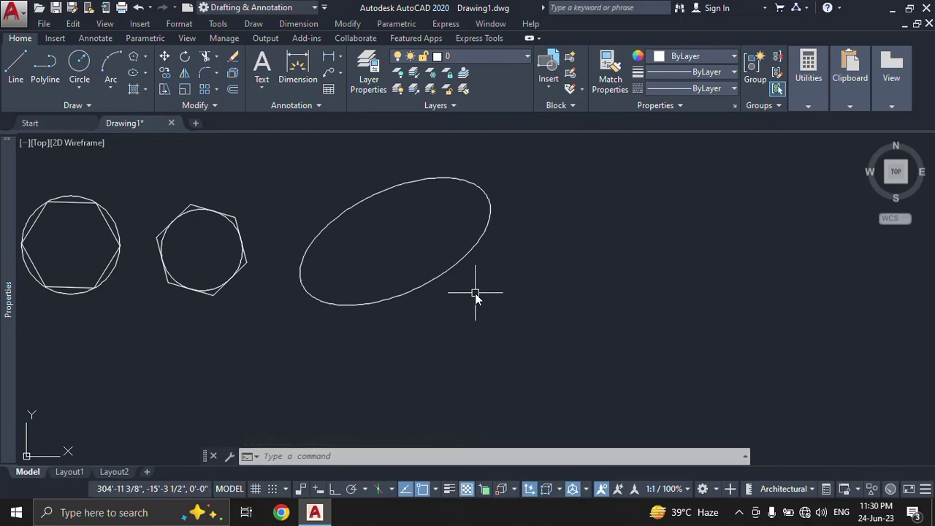
{"action": "key", "text": "F8"}
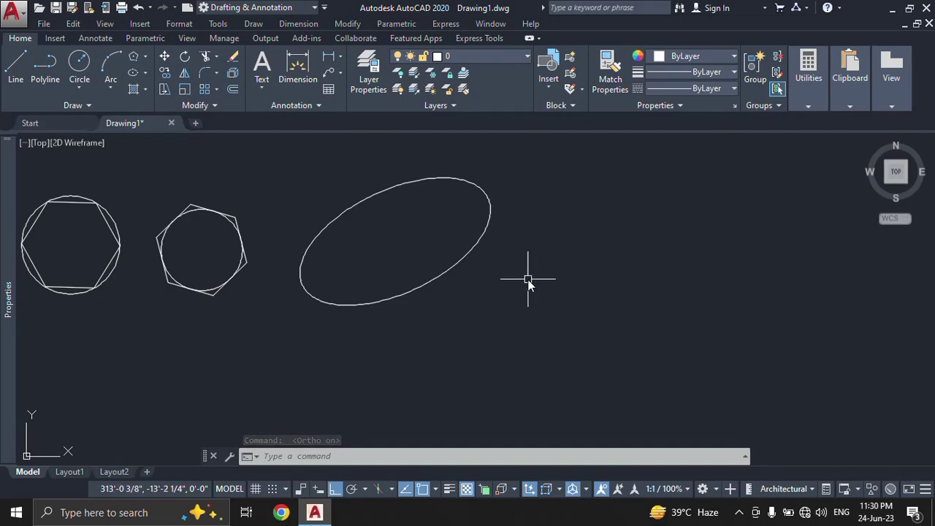
Draw a level ellipse right of the tilted one, using two horizontal axis endpoints with Ortho on.
{"action": "type", "text": "ellipse"}
{"action": "key", "text": "Return"}
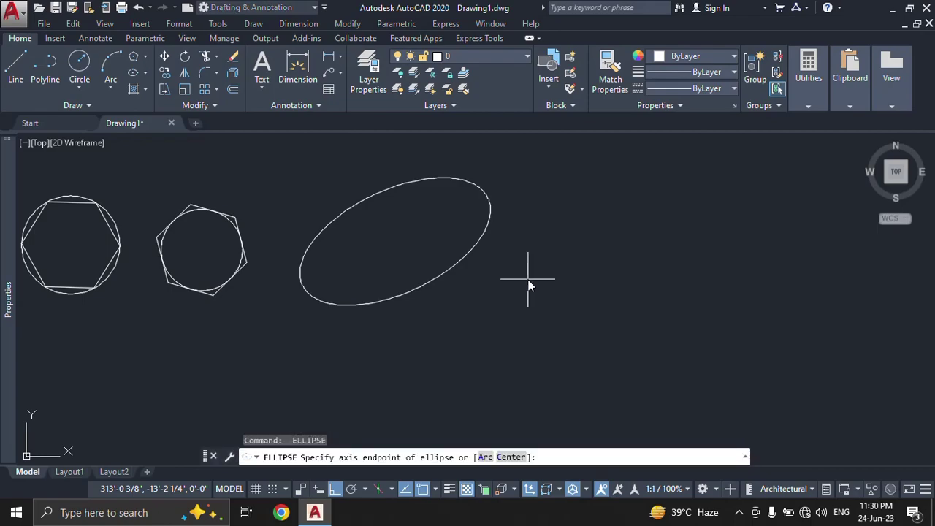
{"action": "left_click", "coordinate": [591, 258]}
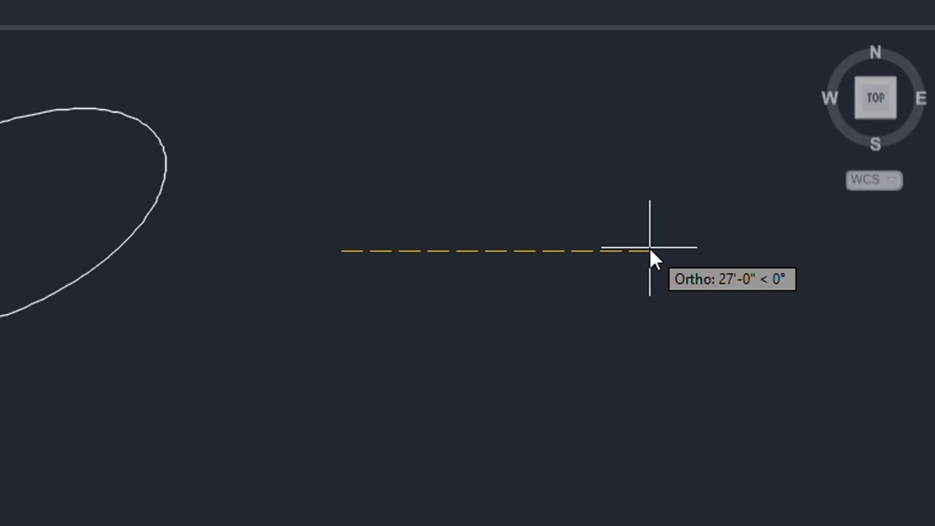
{"action": "key", "text": "F8"}
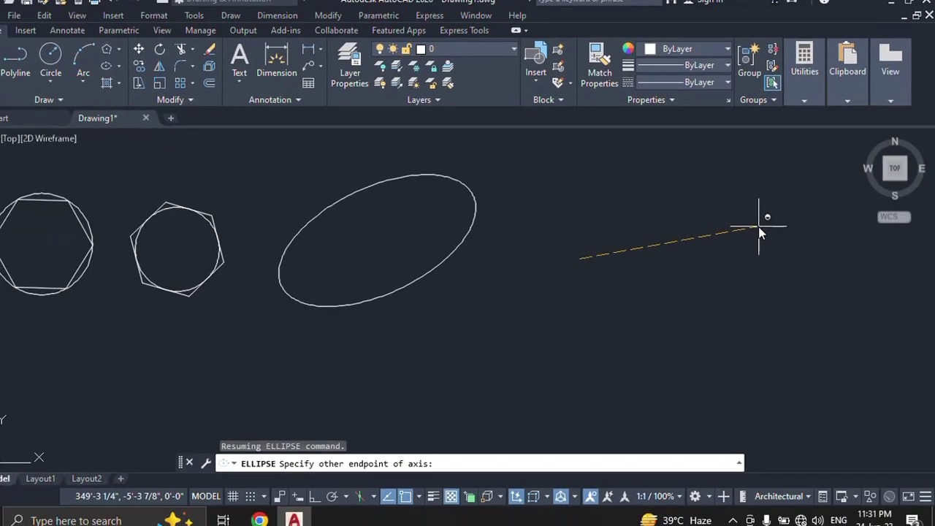
{"action": "key", "text": "F8"}
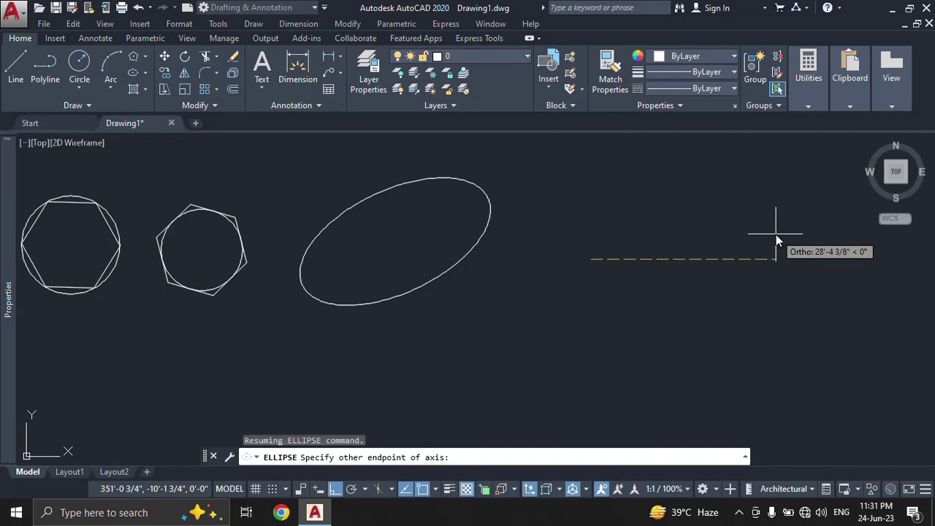
{"action": "left_click", "coordinate": [775, 235]}
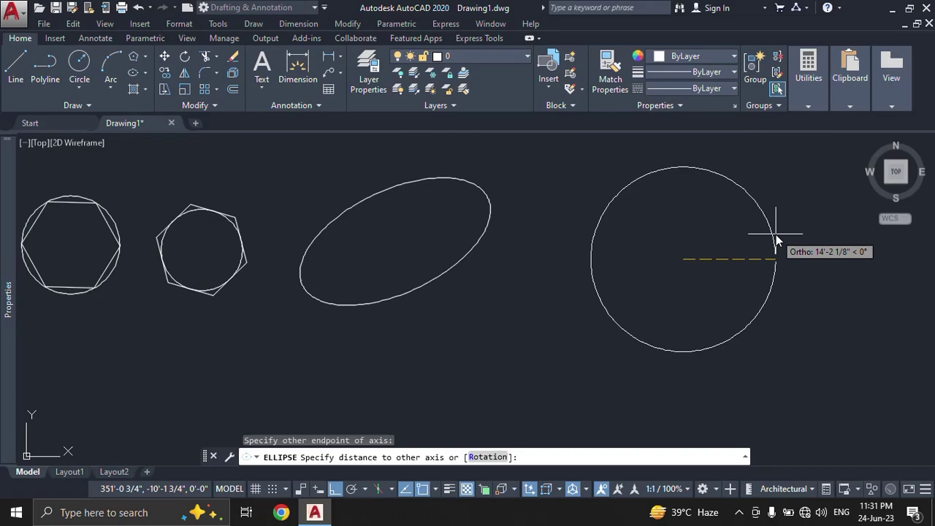
{"action": "left_click", "coordinate": [678, 198]}
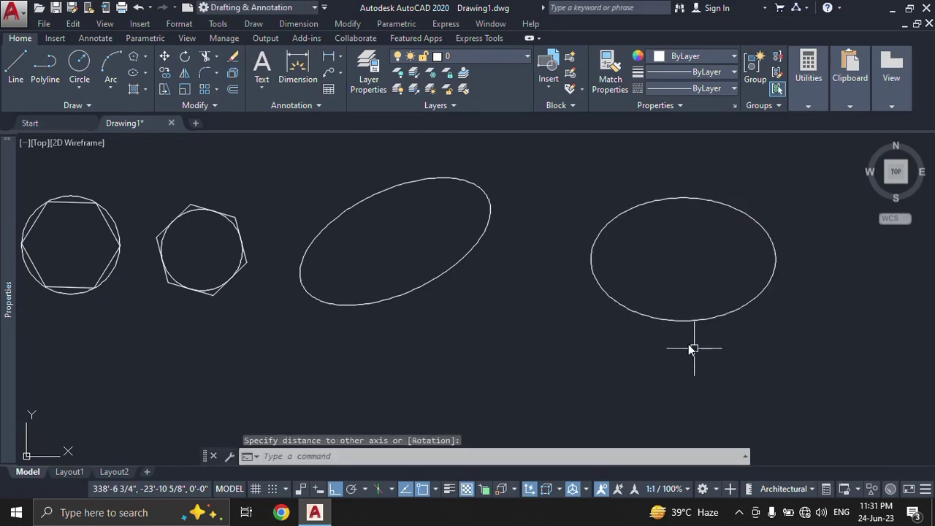
{"action": "scroll", "coordinate": [458, 359], "scroll_direction": "down", "scroll_amount": 2}
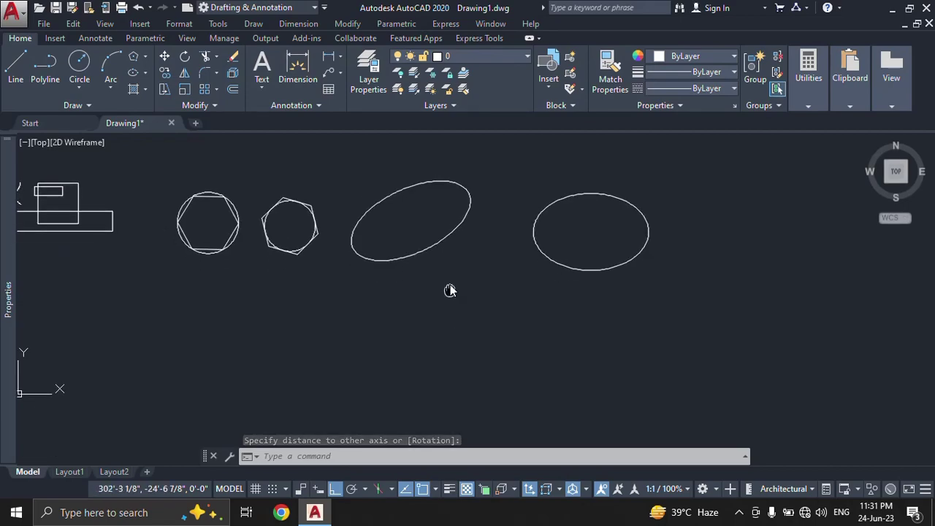
{"action": "middle_click_drag", "start_coordinate": [450, 290], "coordinate": [451, 272]}
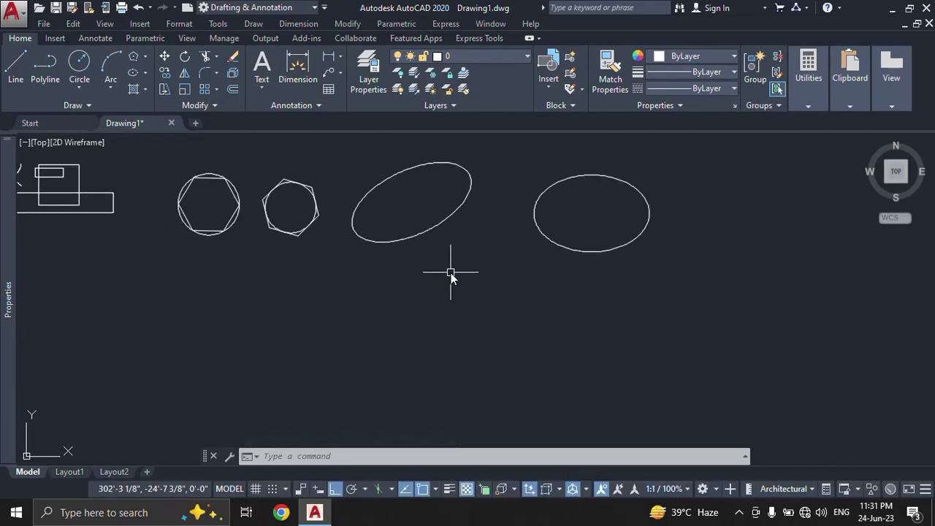
Draw a long, flat ellipse with a horizontal axis below the other ellipses using EL.
{"action": "type", "text": "el"}
{"action": "key", "text": "Return"}
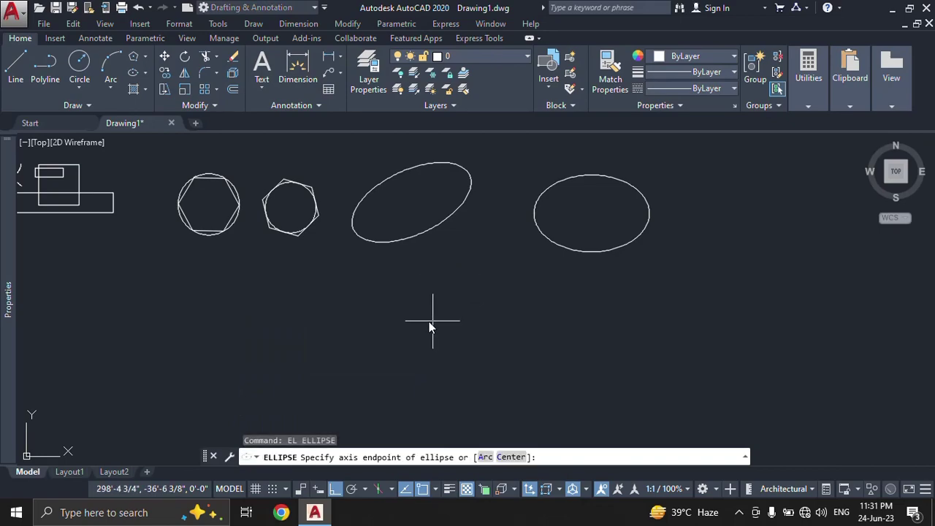
{"action": "left_click", "coordinate": [373, 339]}
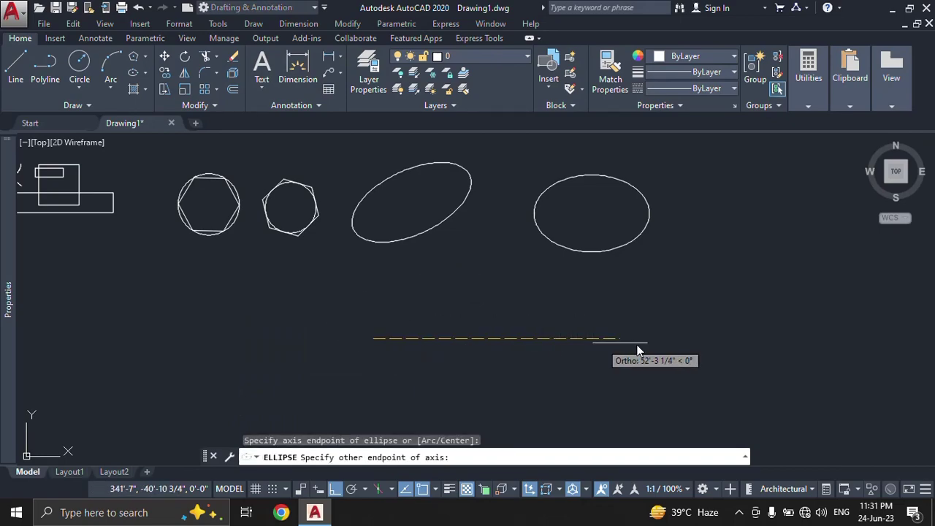
{"action": "left_click", "coordinate": [723, 339]}
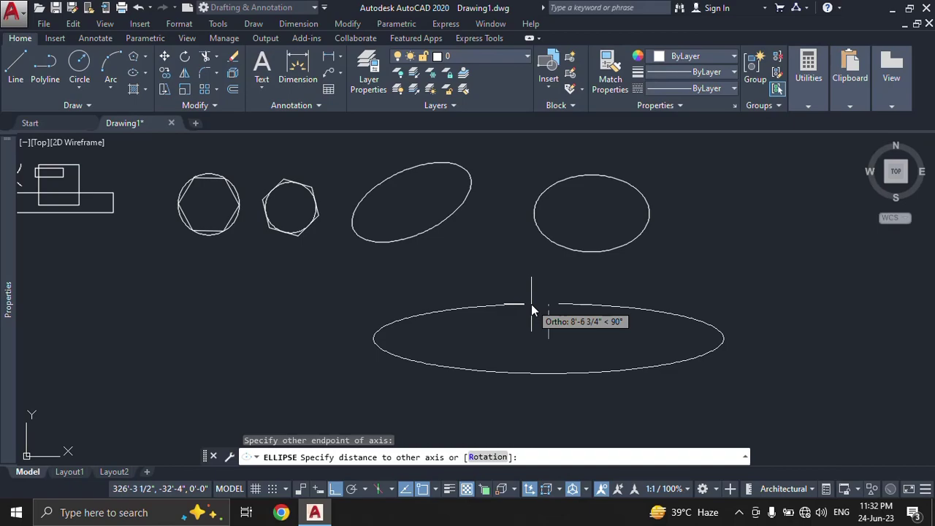
{"action": "left_click", "coordinate": [531, 304]}
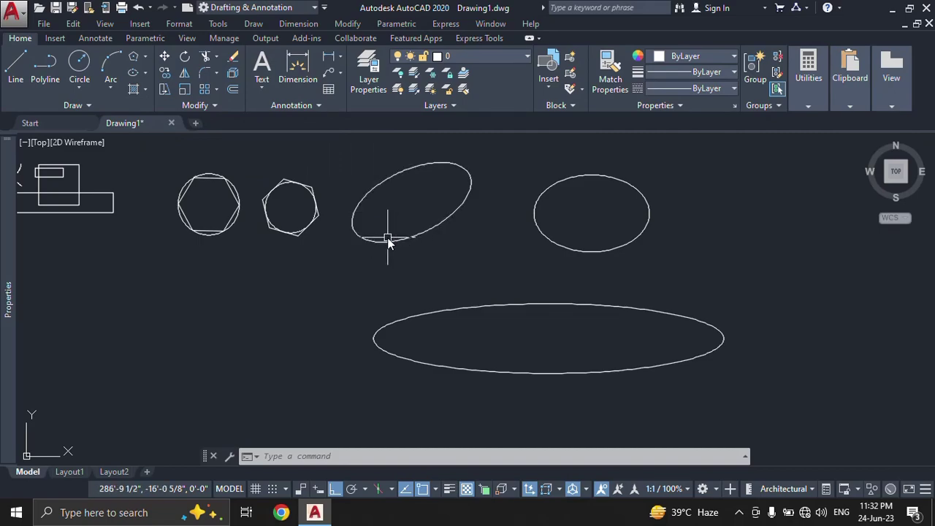
{"action": "scroll", "coordinate": [330, 255], "scroll_direction": "down", "scroll_amount": 2}
{"action": "middle_click_drag", "start_coordinate": [416, 277], "coordinate": [412, 263]}
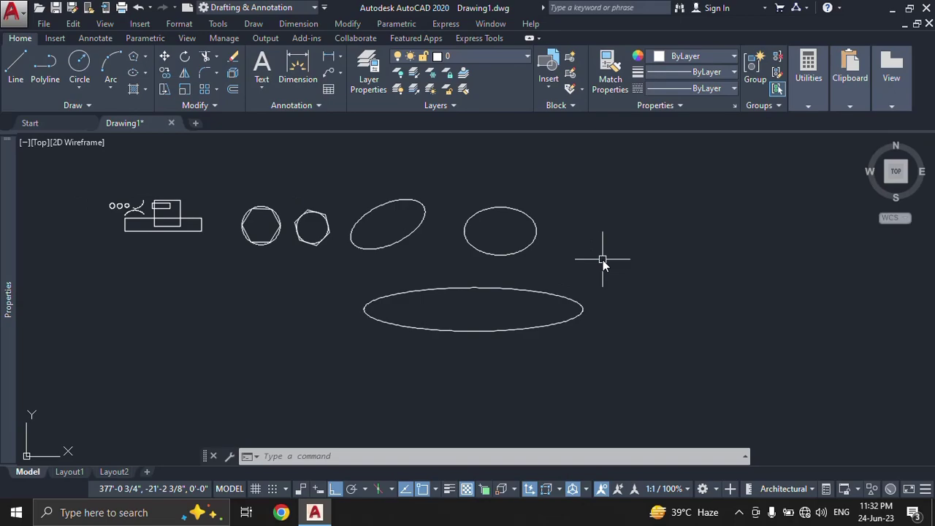
Zoom in on the inscribed hexagon and start the HATCH command with H.
{"action": "mouse_move", "coordinate": [420, 256]}
{"action": "middle_mouse_down"}
{"action": "mouse_move", "coordinate": [456, 269]}
{"action": "mouse_move", "coordinate": [574, 272]}
{"action": "middle_mouse_up"}
{"action": "scroll", "coordinate": [456, 266], "scroll_direction": "up", "scroll_amount": 2}
{"action": "scroll", "coordinate": [322, 191], "scroll_direction": "up", "scroll_amount": 3}
{"action": "scroll", "coordinate": [321, 182], "scroll_direction": "up", "scroll_amount": 3}
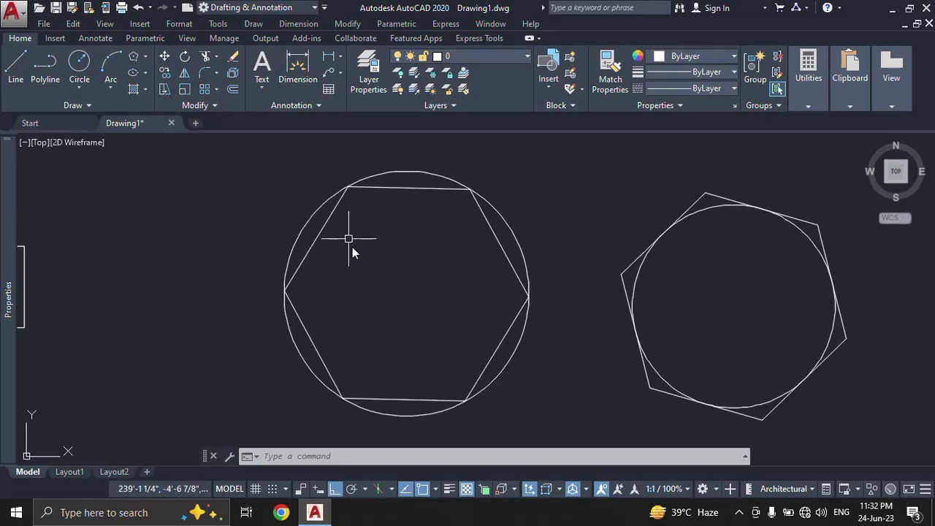
{"action": "middle_click_drag", "start_coordinate": [351, 246], "coordinate": [378, 237]}
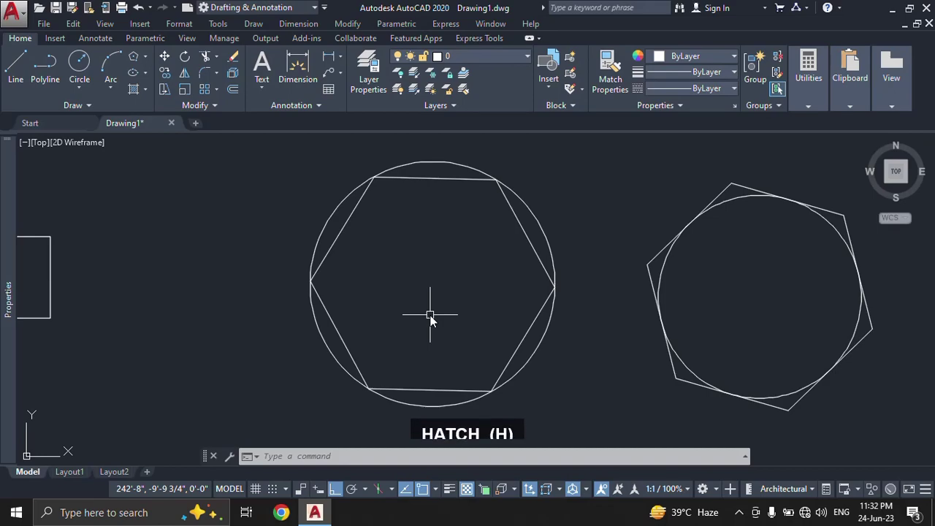
{"action": "type", "text": "h"}
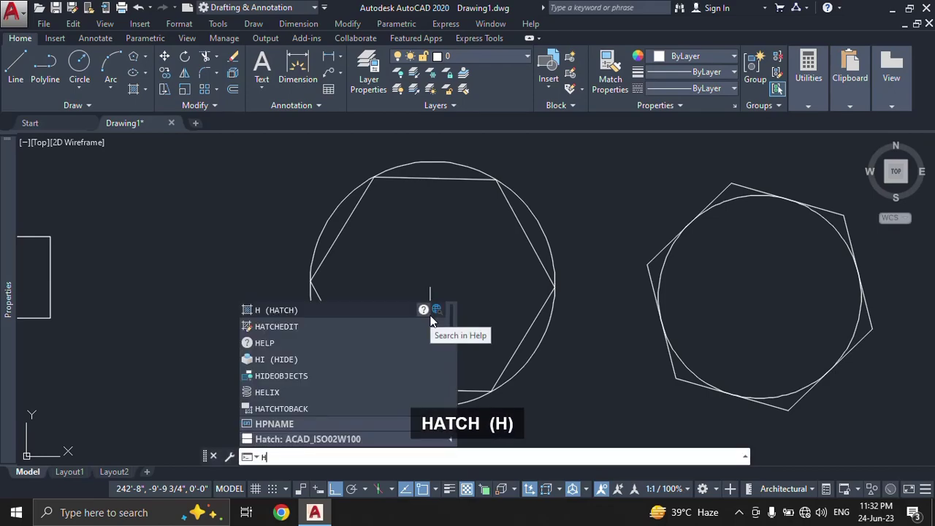
{"action": "key", "text": "Return"}
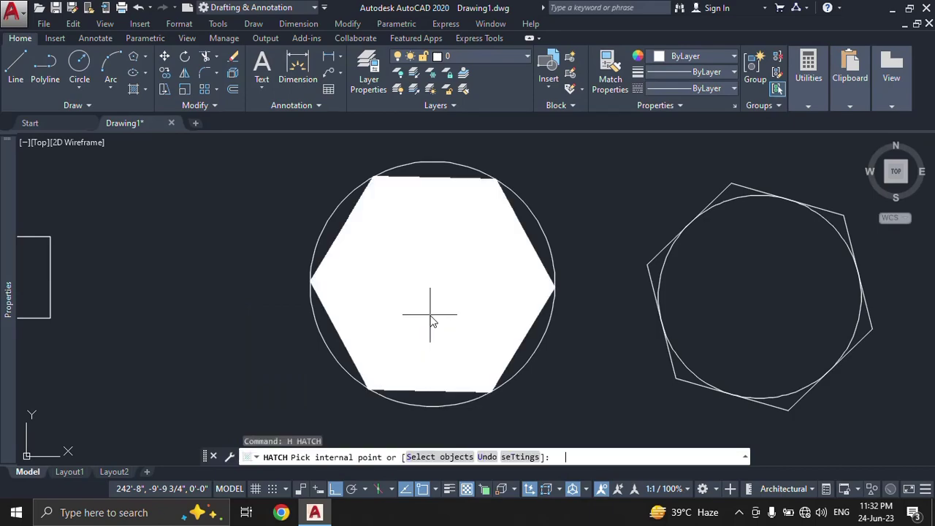
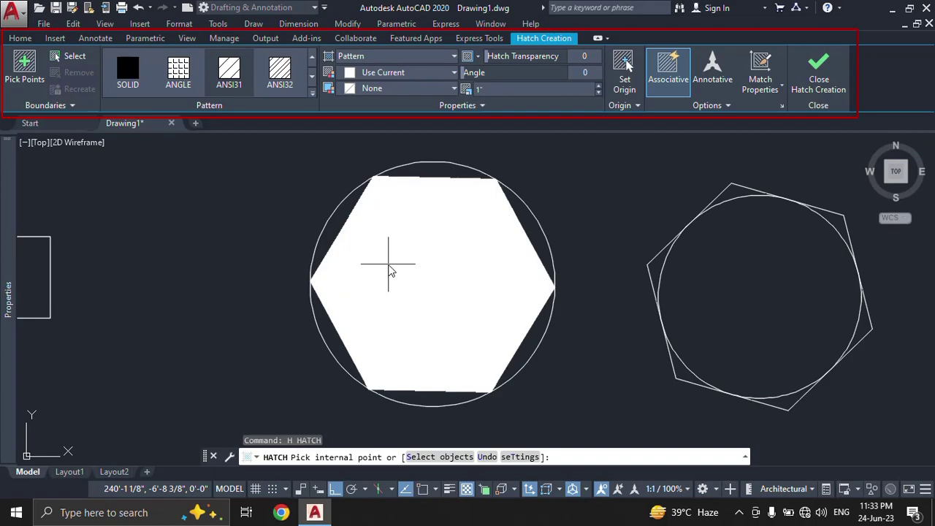
Cancel the pending hatch on the hexagon.
{"action": "key", "text": "Escape"}
{"action": "scroll", "coordinate": [417, 281], "scroll_direction": "down", "scroll_amount": 5}
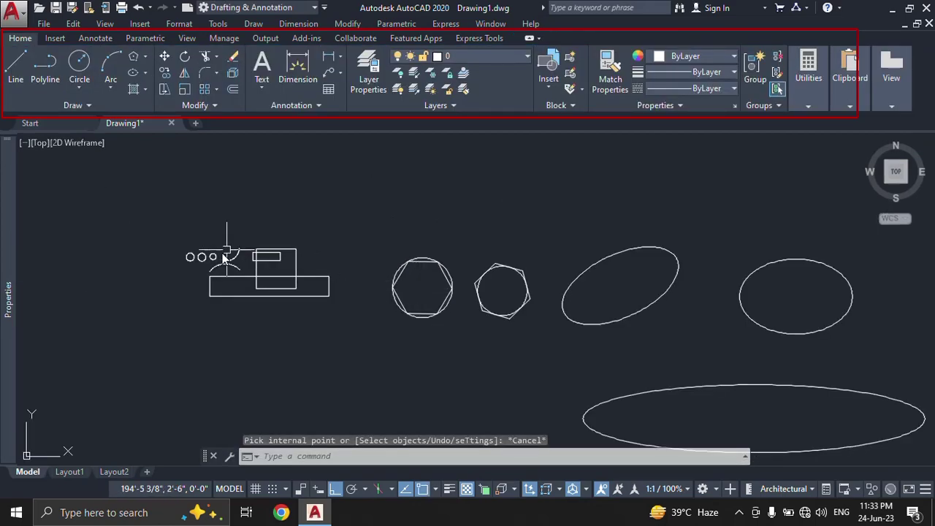
{"action": "scroll", "coordinate": [257, 259], "scroll_direction": "up", "scroll_amount": 2}
{"action": "scroll", "coordinate": [262, 256], "scroll_direction": "up", "scroll_amount": 2}
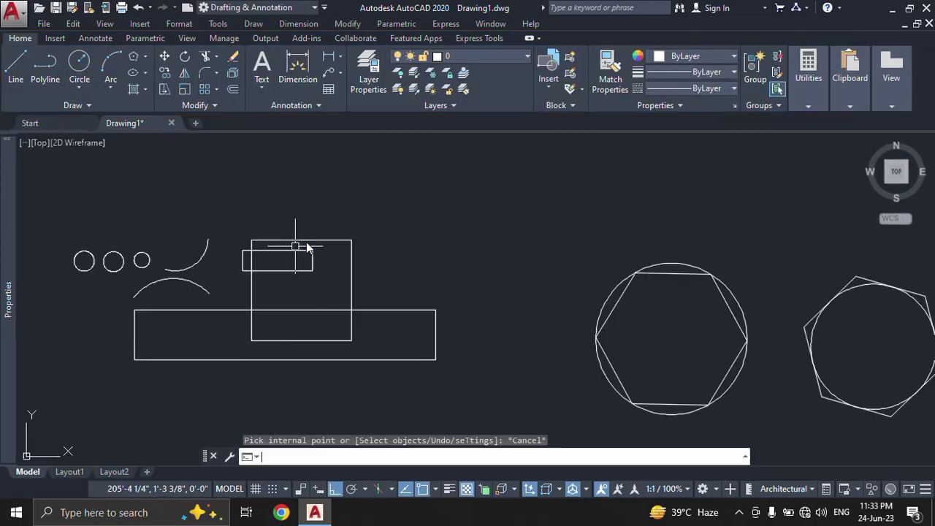
Draw a four-cornered rectangular polyline above and right of the existing rectangles with PL.
{"action": "type", "text": "pl"}
{"action": "key", "text": "Return"}
{"action": "left_click", "coordinate": [381, 203]}
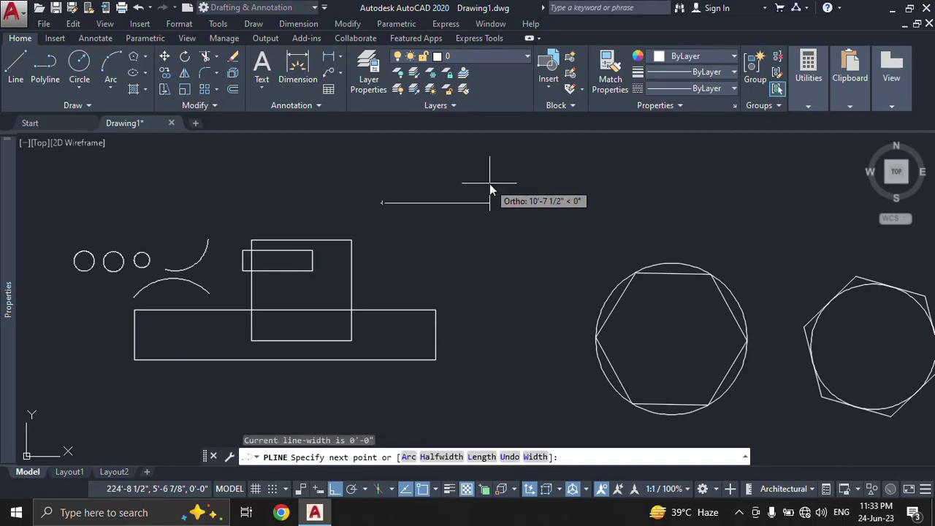
{"action": "left_click", "coordinate": [508, 203]}
{"action": "left_click", "coordinate": [506, 263]}
{"action": "scroll", "coordinate": [417, 261], "scroll_direction": "up", "scroll_amount": 3}
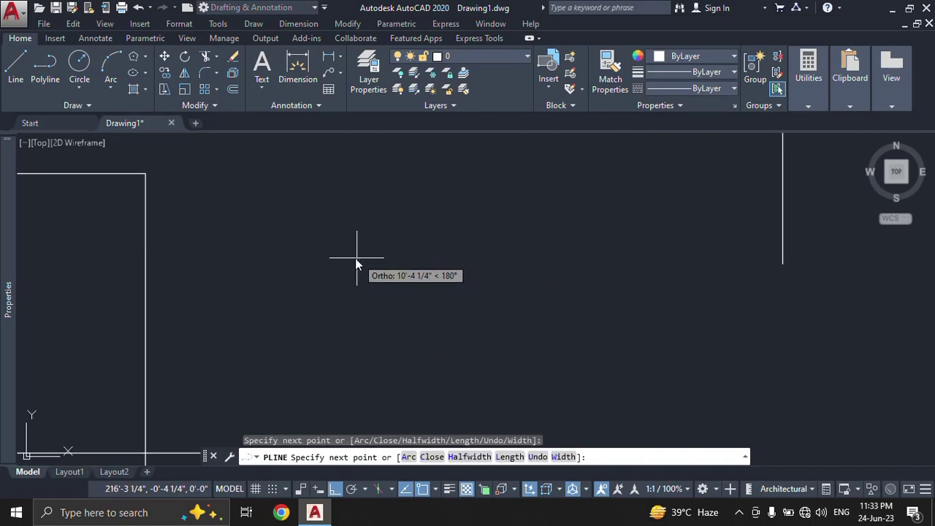
{"action": "left_click", "coordinate": [315, 263]}
{"action": "scroll", "coordinate": [329, 204], "scroll_direction": "down", "scroll_amount": 3}
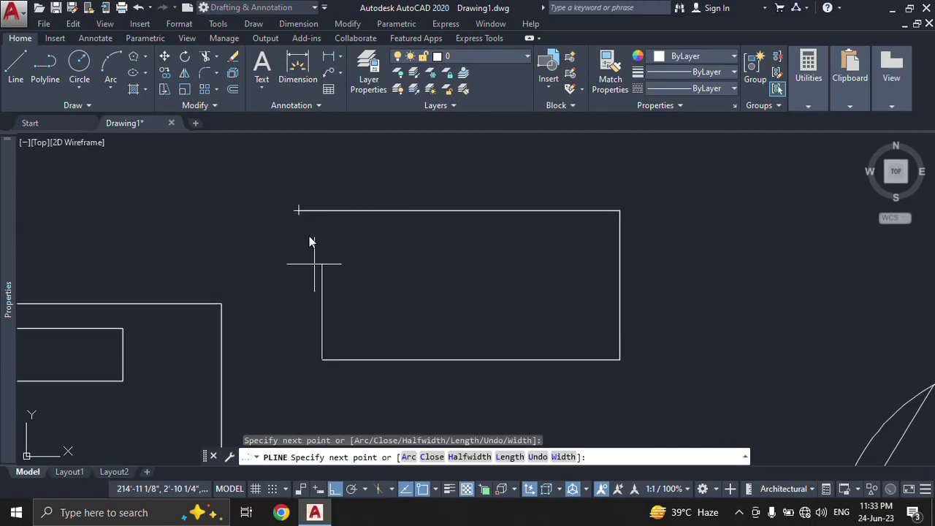
{"action": "scroll", "coordinate": [313, 246], "scroll_direction": "up", "scroll_amount": 3}
{"action": "scroll", "coordinate": [308, 218], "scroll_direction": "up", "scroll_amount": 2}
{"action": "left_click", "coordinate": [350, 208]}
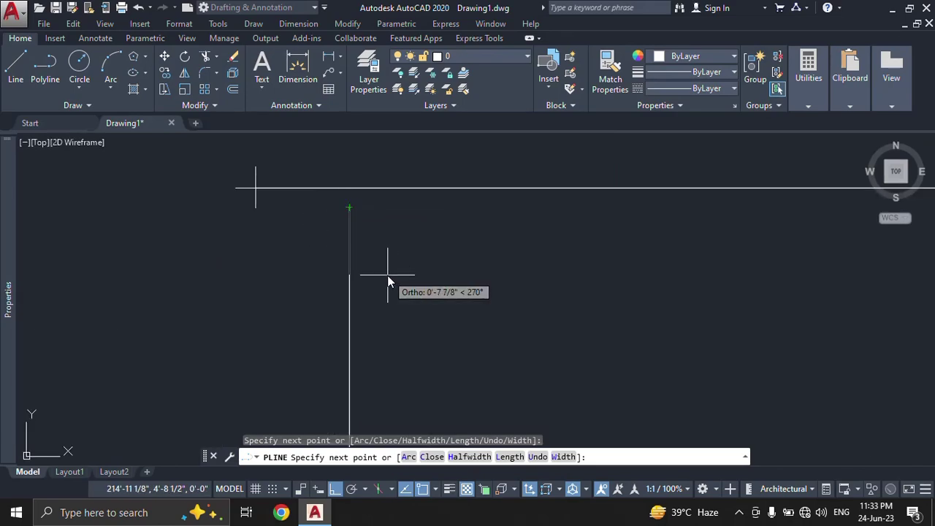
{"action": "key", "text": "Escape"}
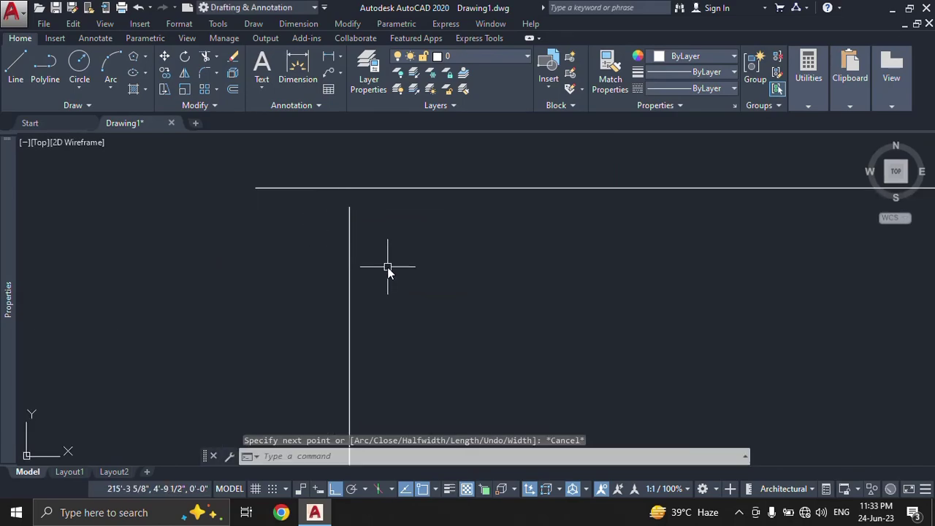
Pan the view to bring the hexagon inside its circle into view.
{"action": "scroll", "coordinate": [387, 267], "scroll_direction": "down", "scroll_amount": 3}
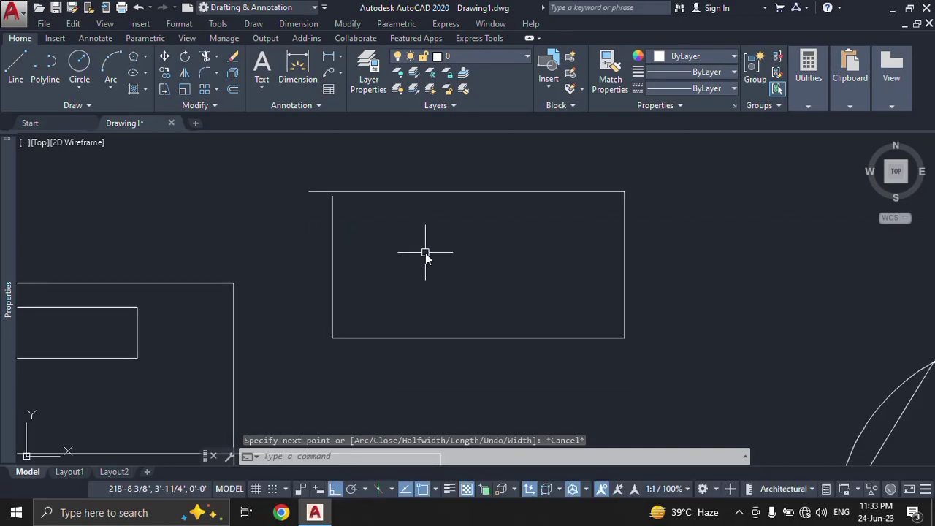
{"action": "scroll", "coordinate": [423, 255], "scroll_direction": "down", "scroll_amount": 2}
{"action": "mouse_move", "coordinate": [511, 271]}
{"action": "middle_mouse_down"}
{"action": "mouse_move", "coordinate": [436, 246]}
{"action": "mouse_move", "coordinate": [419, 275]}
{"action": "mouse_move", "coordinate": [317, 221]}
{"action": "middle_mouse_up"}
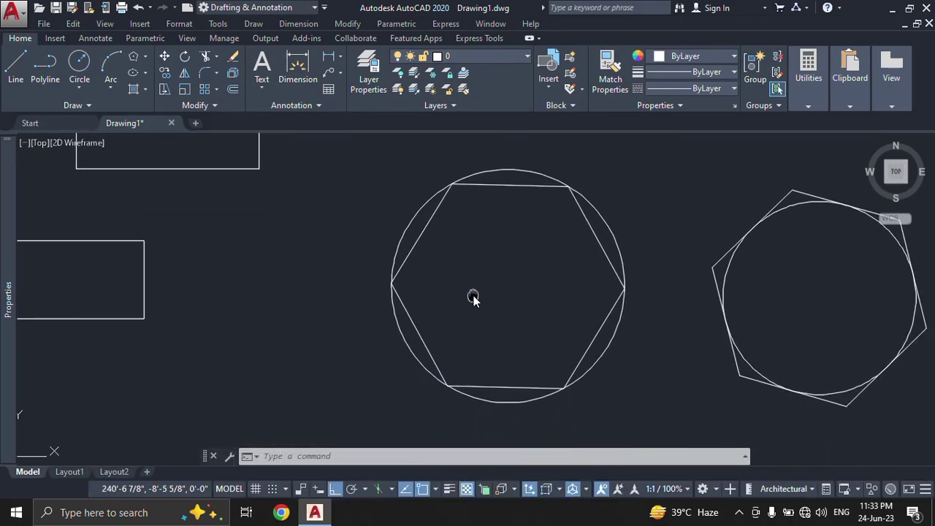
{"action": "middle_click_drag", "start_coordinate": [473, 297], "coordinate": [473, 295]}
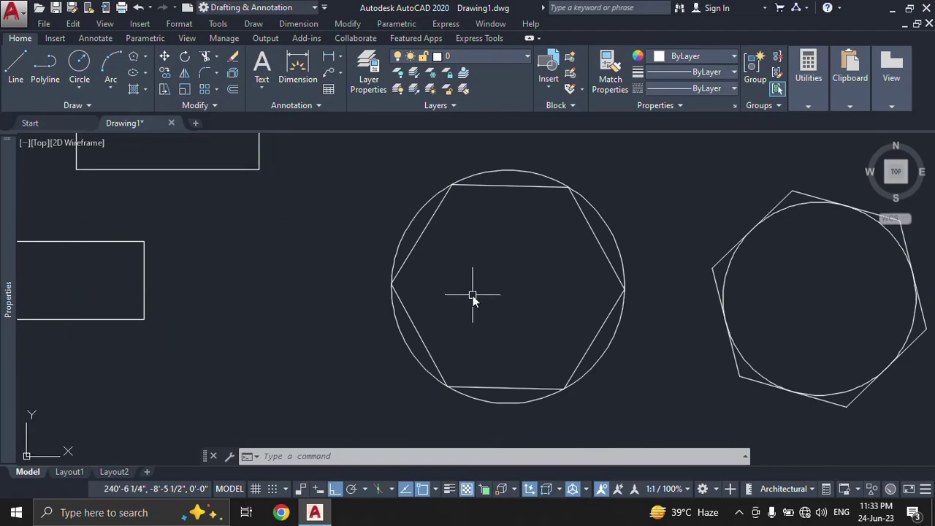
Start HATCH with H, then zoom out and pan to show the objects on the left.
{"action": "type", "text": "h"}
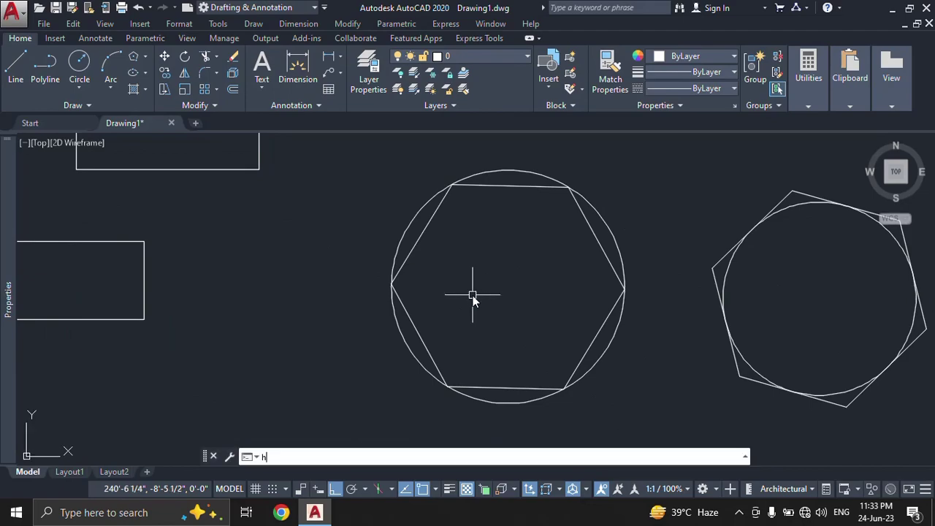
{"action": "key", "text": "Return"}
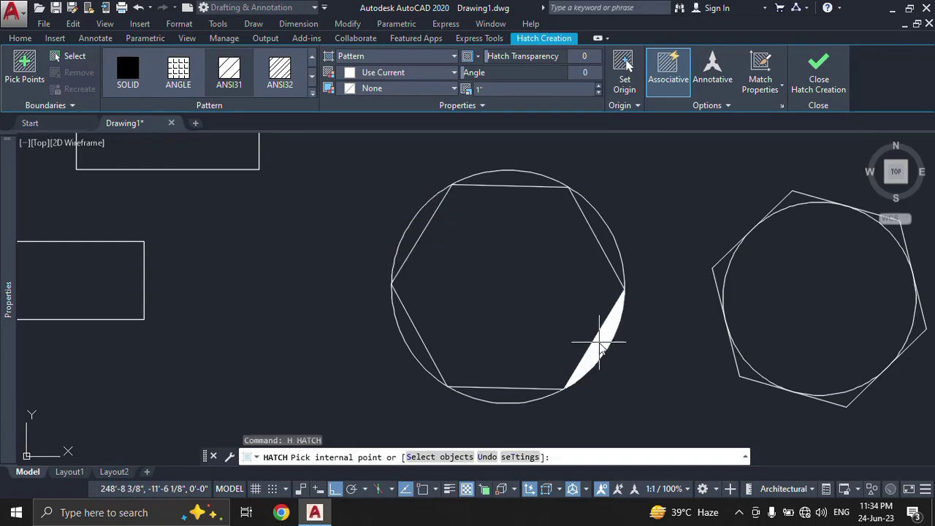
{"action": "scroll", "coordinate": [599, 349], "scroll_direction": "down", "scroll_amount": 3}
{"action": "middle_click_drag", "start_coordinate": [413, 317], "coordinate": [531, 306]}
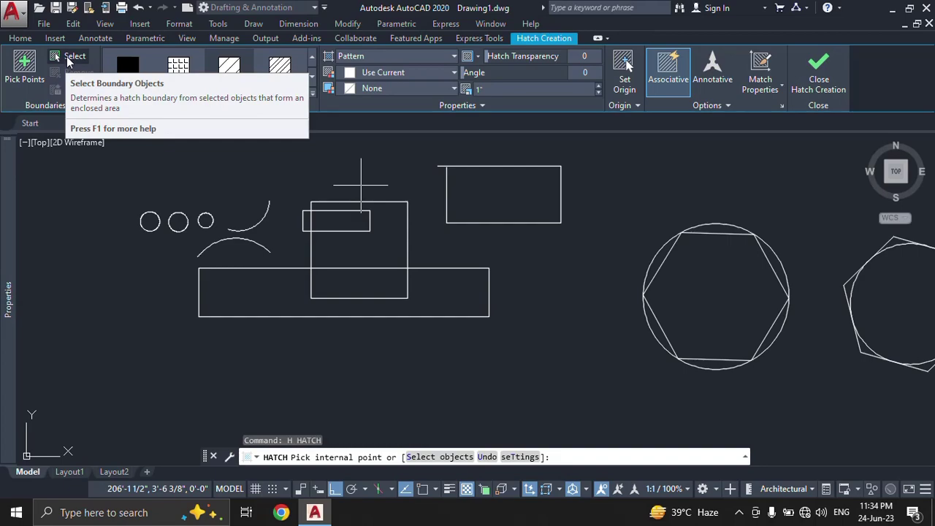
Solid-fill the circle around the hexagon and the long bottom rectangle by selecting them as objects.
{"action": "left_click", "coordinate": [66, 65]}
{"action": "mouse_move", "coordinate": [599, 271]}
{"action": "middle_mouse_down"}
{"action": "mouse_move", "coordinate": [469, 229]}
{"action": "mouse_move", "coordinate": [369, 270]}
{"action": "middle_mouse_up"}
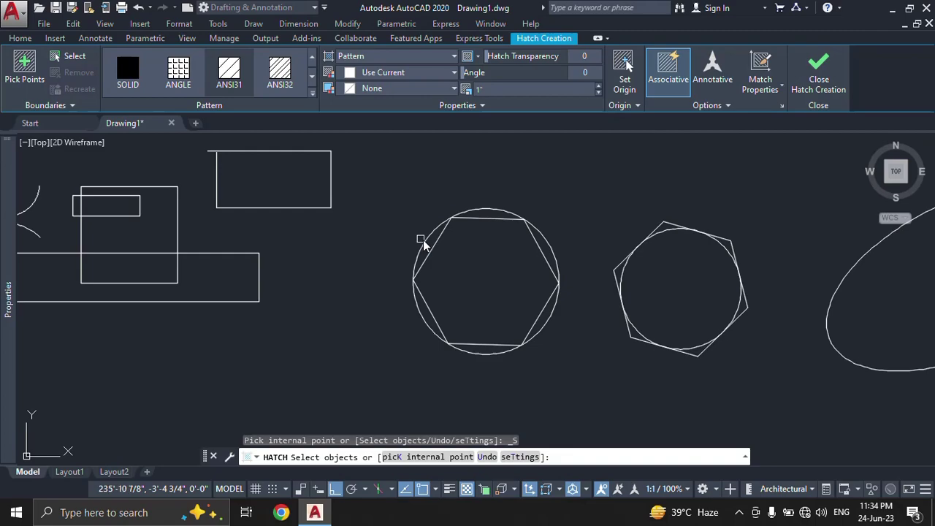
{"action": "left_click", "coordinate": [424, 243]}
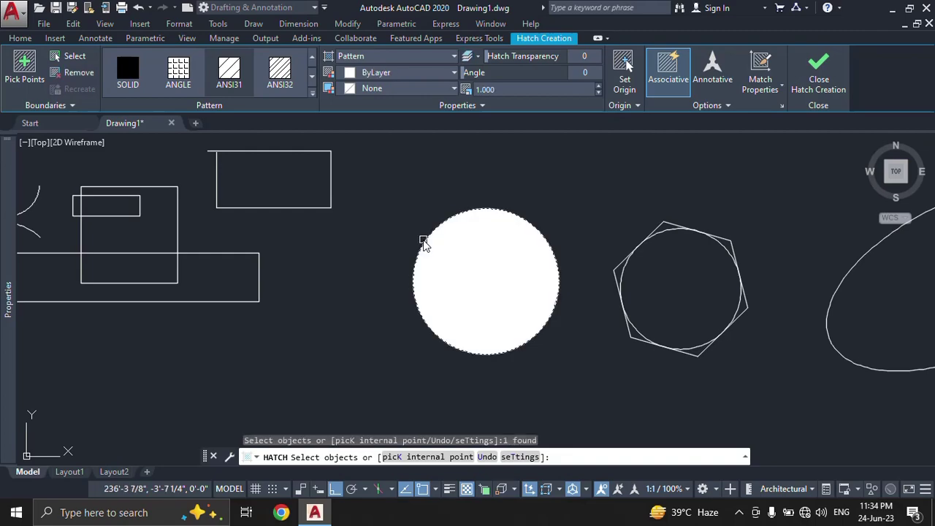
{"action": "middle_click_drag", "start_coordinate": [327, 235], "coordinate": [521, 243]}
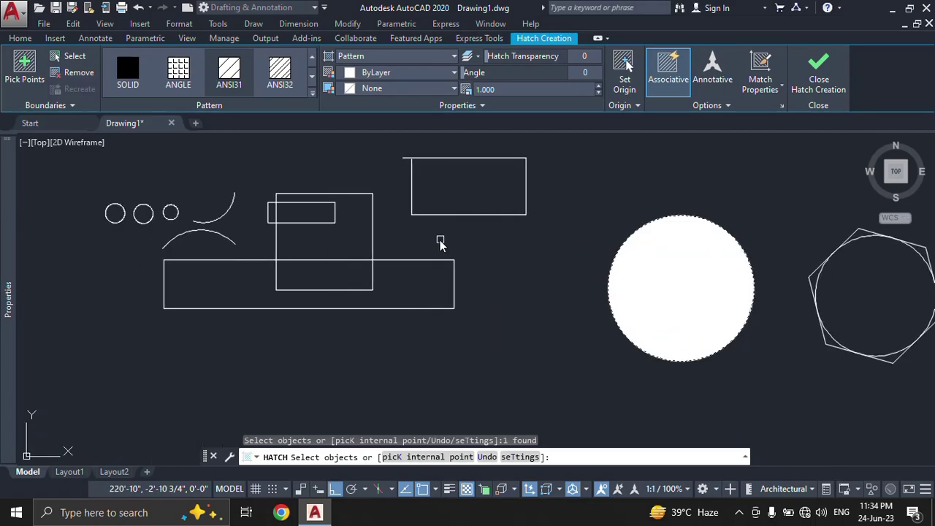
{"action": "left_click", "coordinate": [406, 261]}
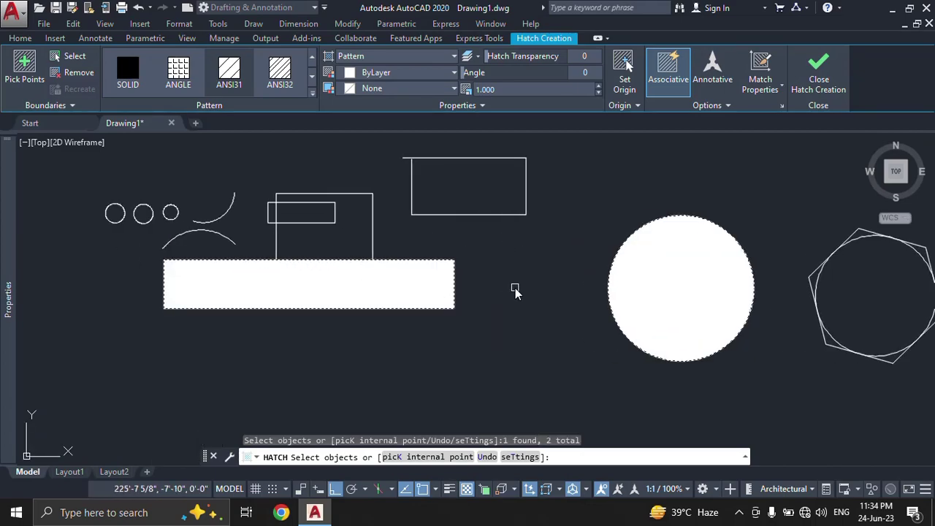
{"action": "middle_click_drag", "start_coordinate": [515, 291], "coordinate": [417, 286]}
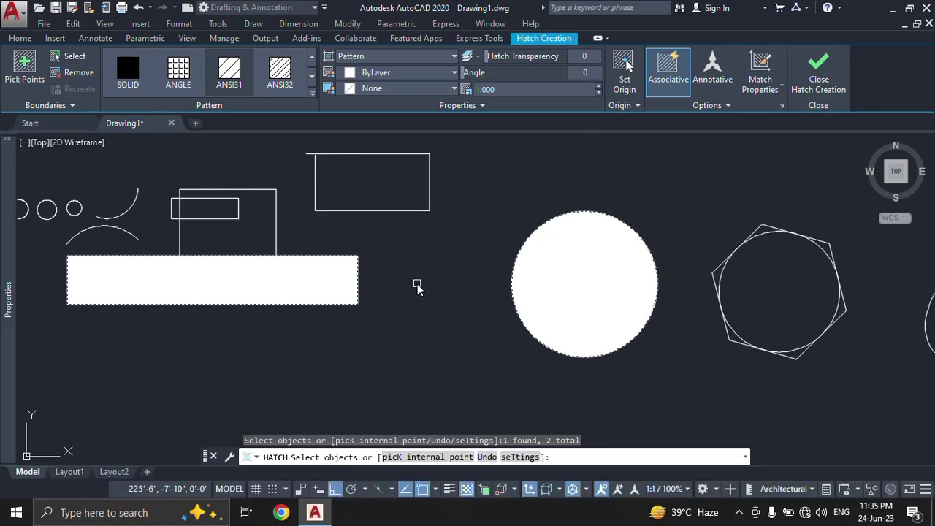
{"action": "key", "text": "Escape"}
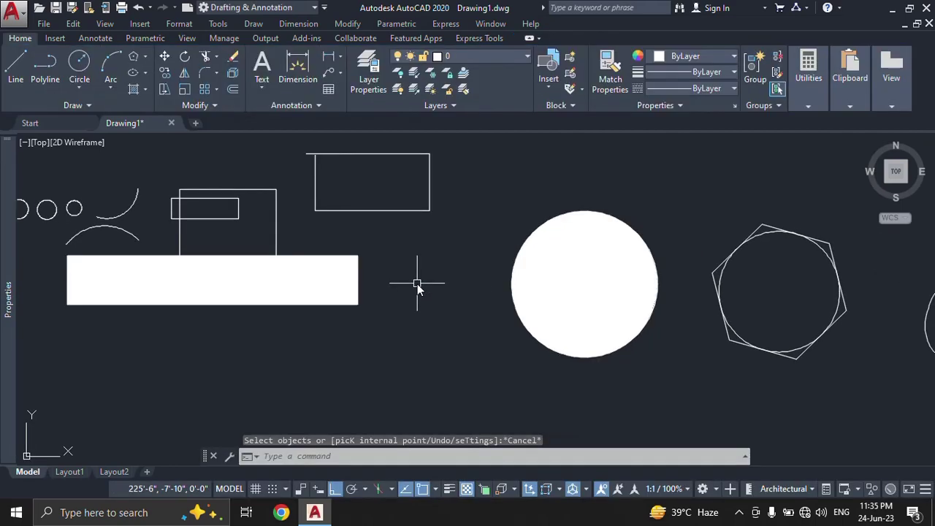
{"action": "middle_click_drag", "start_coordinate": [475, 287], "coordinate": [348, 275]}
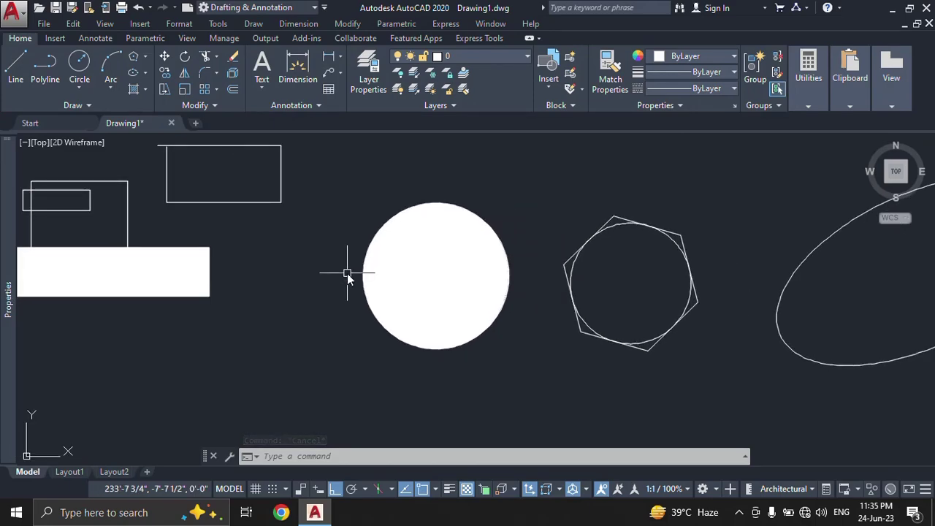
Start a new hatch and choose the AR-HBONE herringbone pattern from the gallery.
{"action": "type", "text": "h"}
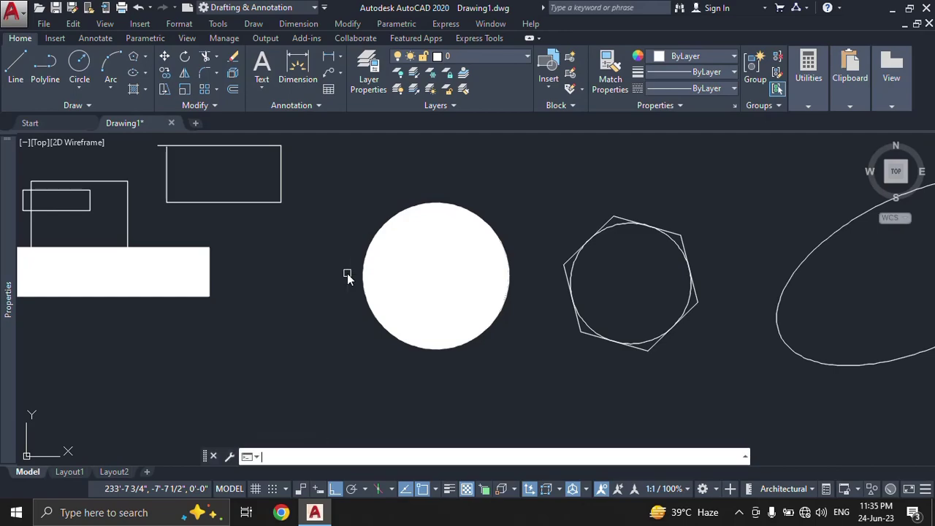
{"action": "key", "text": "Return"}
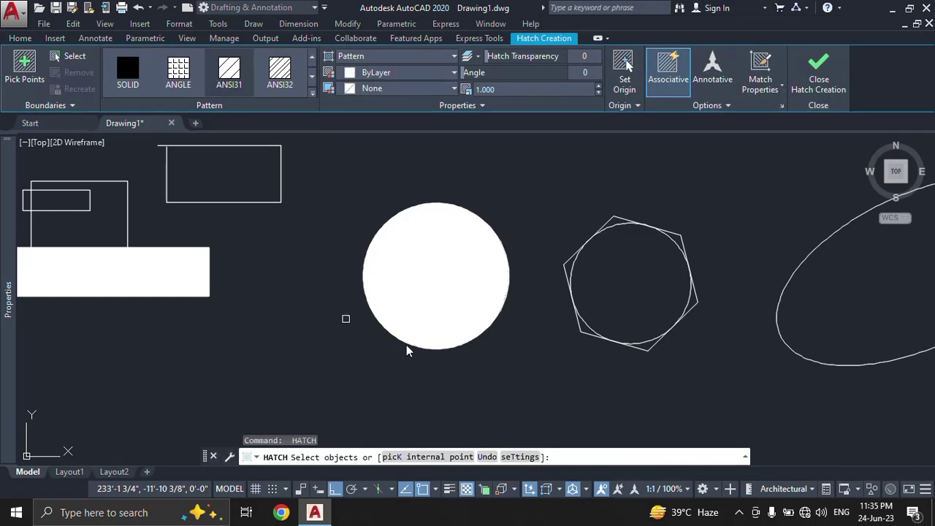
{"action": "middle_click_drag", "start_coordinate": [548, 340], "coordinate": [475, 337]}
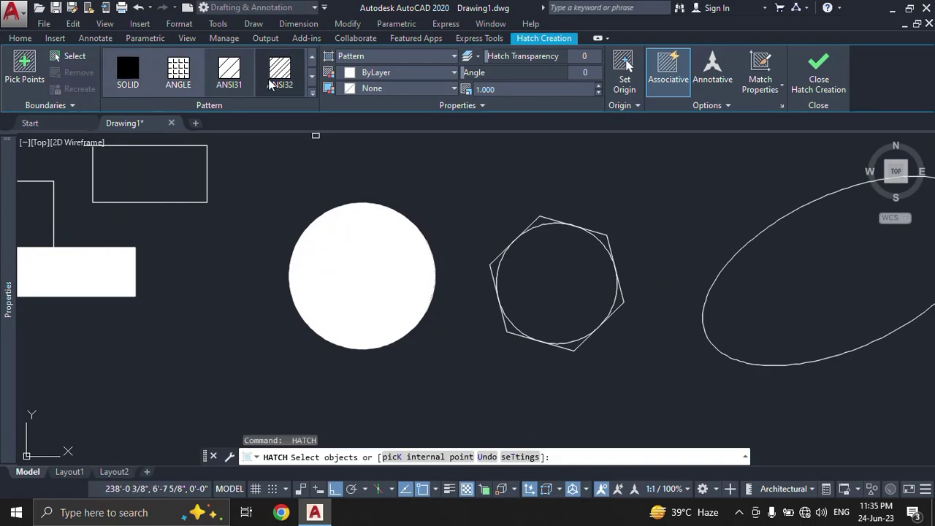
{"action": "left_click", "coordinate": [313, 98]}
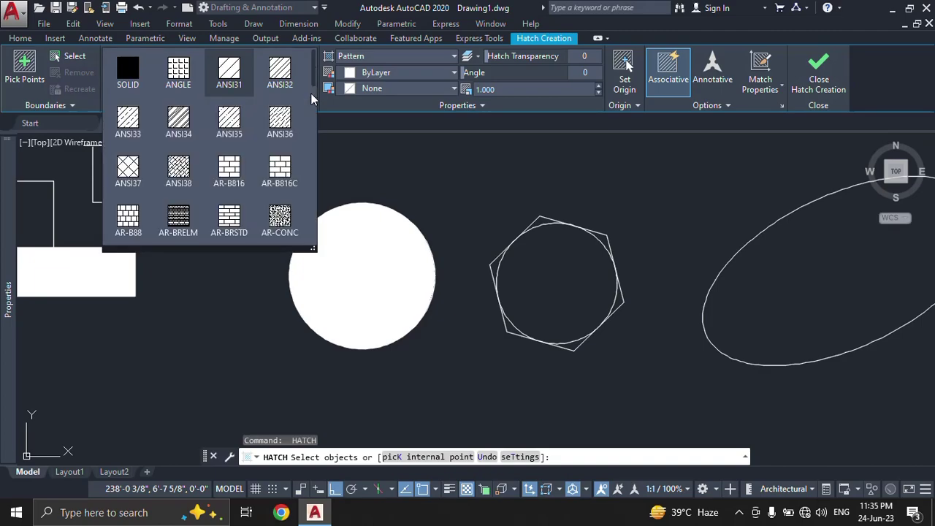
{"action": "scroll", "coordinate": [270, 142], "scroll_direction": "down", "scroll_amount": 3}
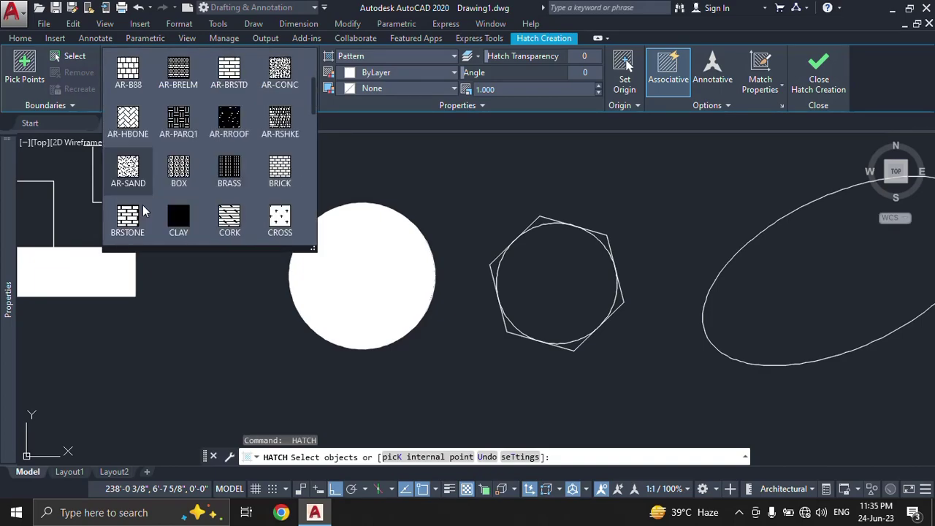
{"action": "scroll", "coordinate": [142, 179], "scroll_direction": "up", "scroll_amount": 1}
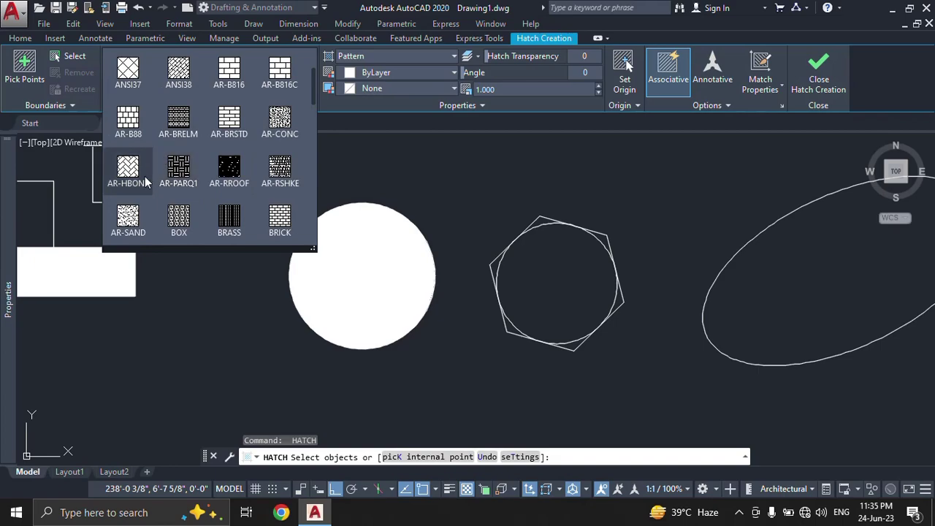
{"action": "left_click", "coordinate": [129, 170]}
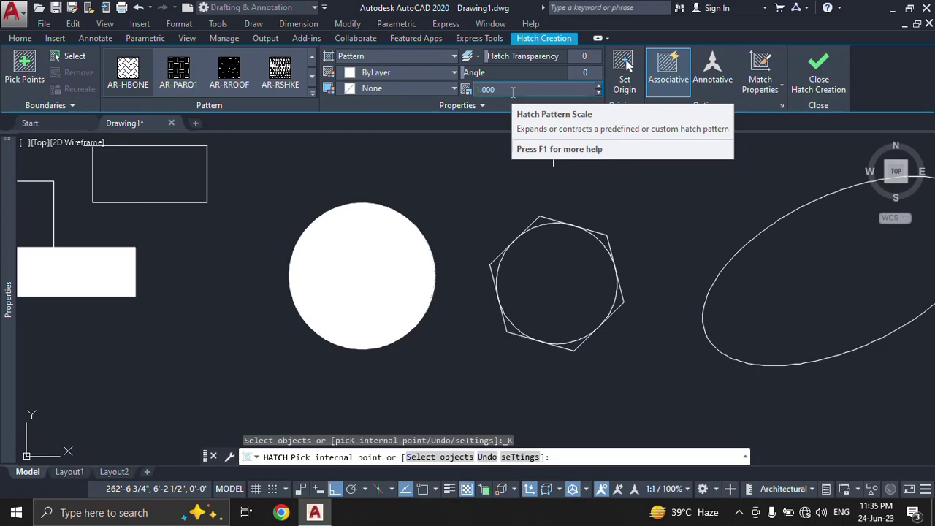
Set the hatch scale to 0.5 and apply it inside the circle within the polygon.
{"action": "left_click_drag", "start_coordinate": [512, 90], "coordinate": [477, 90]}
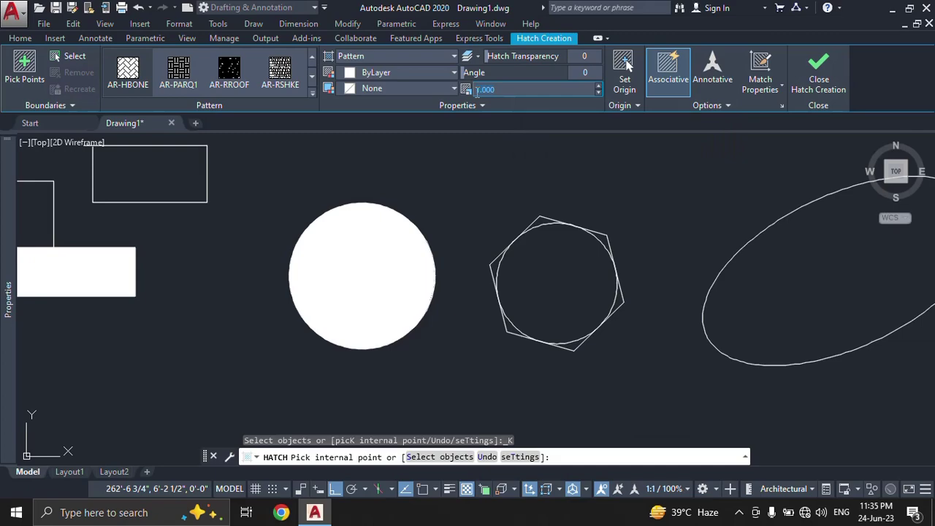
{"action": "key", "text": "BackSpace"}
{"action": "type", "text": ".5"}
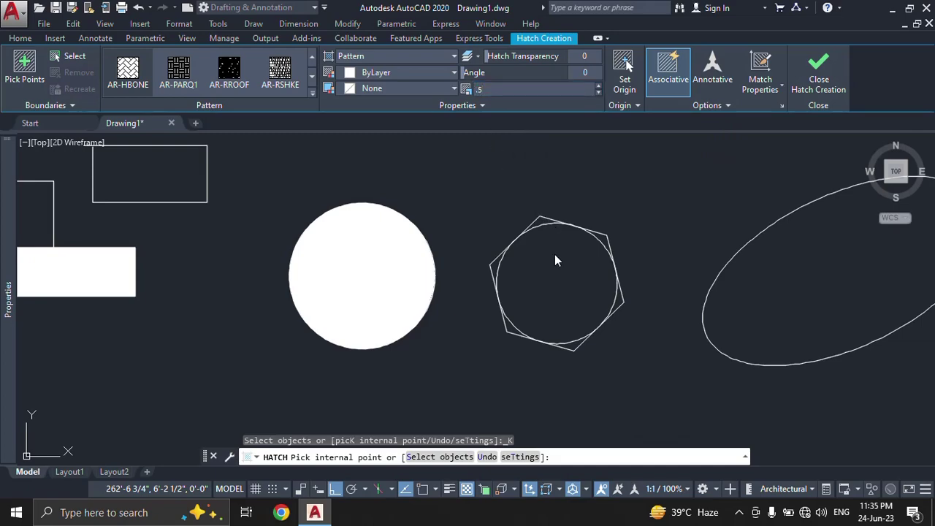
{"action": "key", "text": "Return"}
{"action": "left_click", "coordinate": [547, 276]}
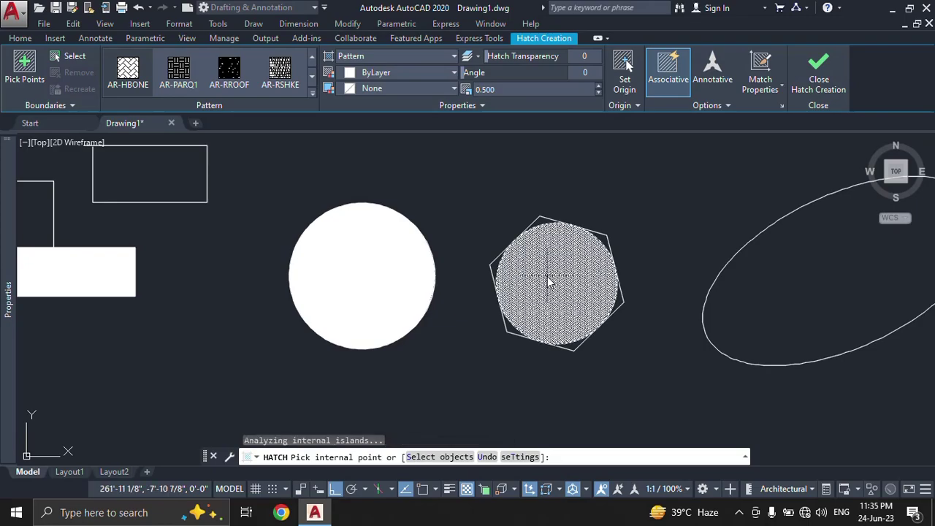
{"action": "scroll", "coordinate": [547, 276], "scroll_direction": "up", "scroll_amount": 4}
{"action": "scroll", "coordinate": [458, 272], "scroll_direction": "down", "scroll_amount": 1}
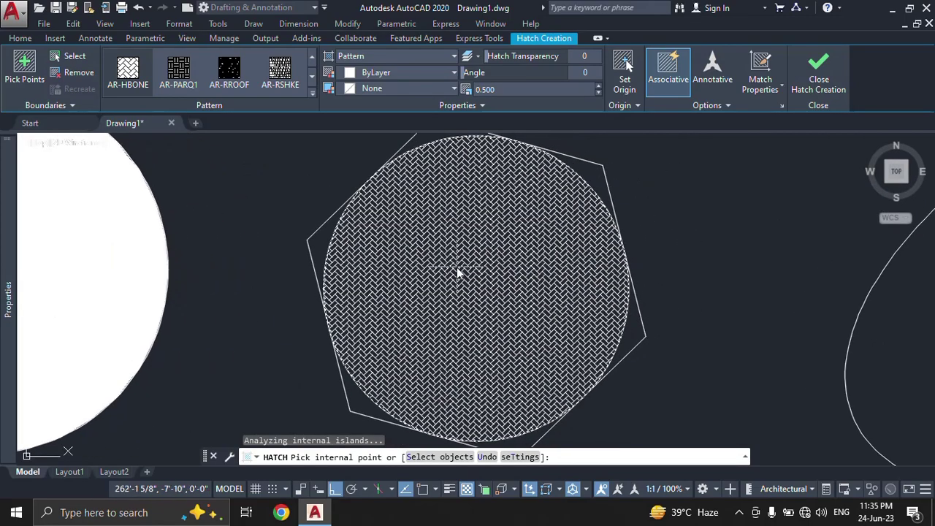
{"action": "scroll", "coordinate": [457, 272], "scroll_direction": "down", "scroll_amount": 2}
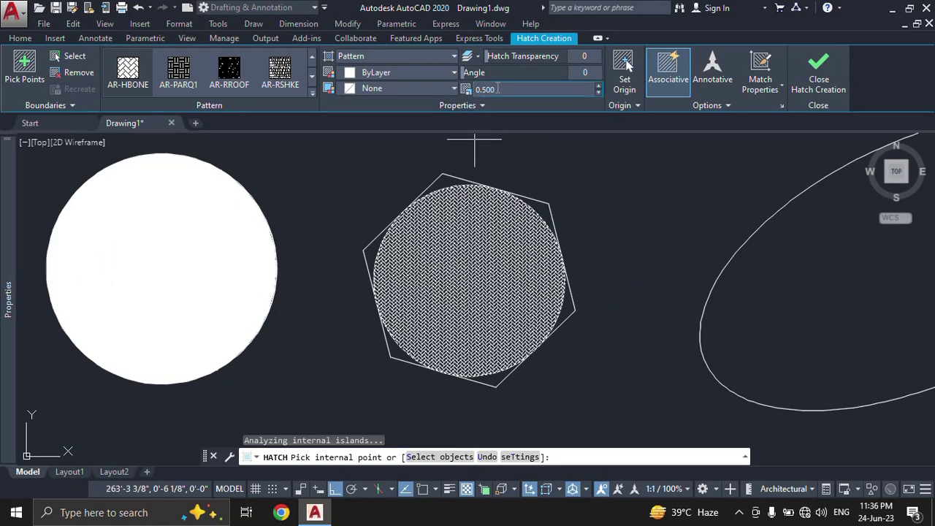
Increase the herringbone hatch scale to 3 and set its angle to 45°.
{"action": "left_click_drag", "start_coordinate": [504, 88], "coordinate": [473, 91]}
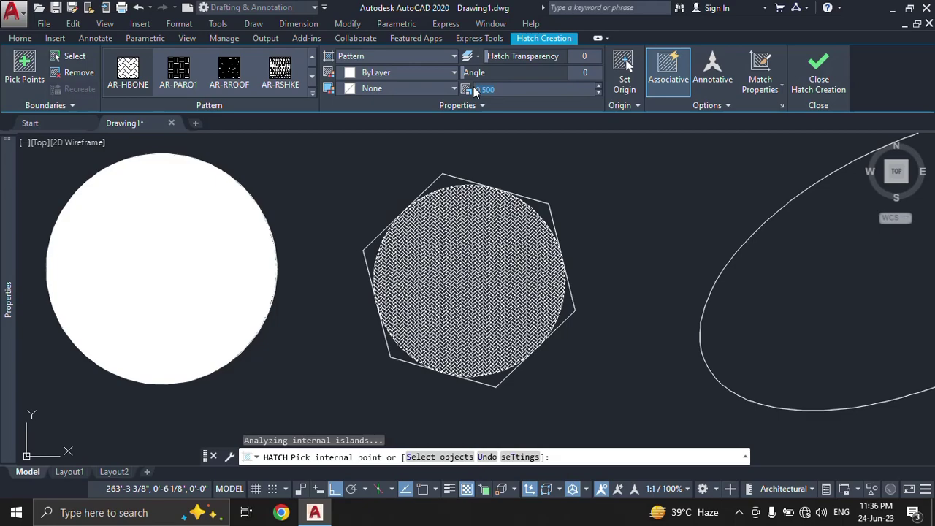
{"action": "key", "text": "BackSpace"}
{"action": "type", "text": "3"}
{"action": "key", "text": "Return"}
{"action": "type", "text": "45"}
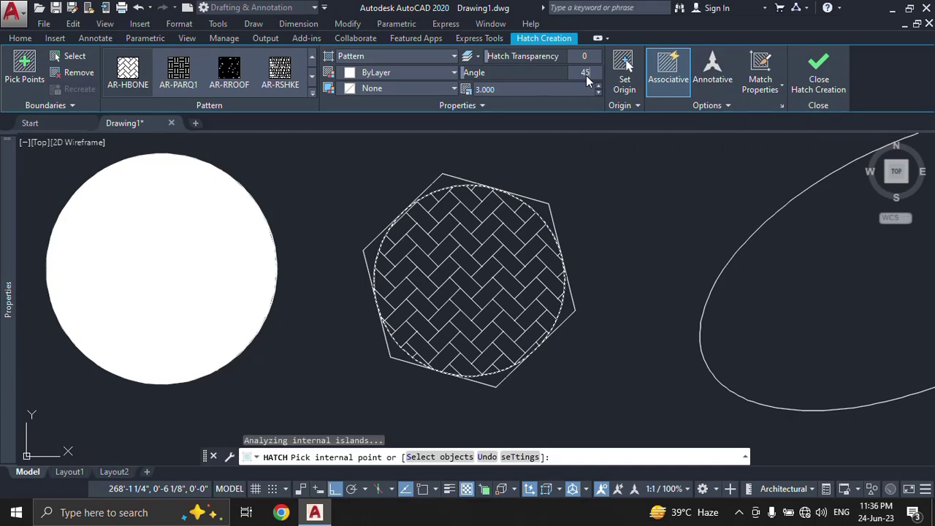
{"action": "key", "text": "Return"}
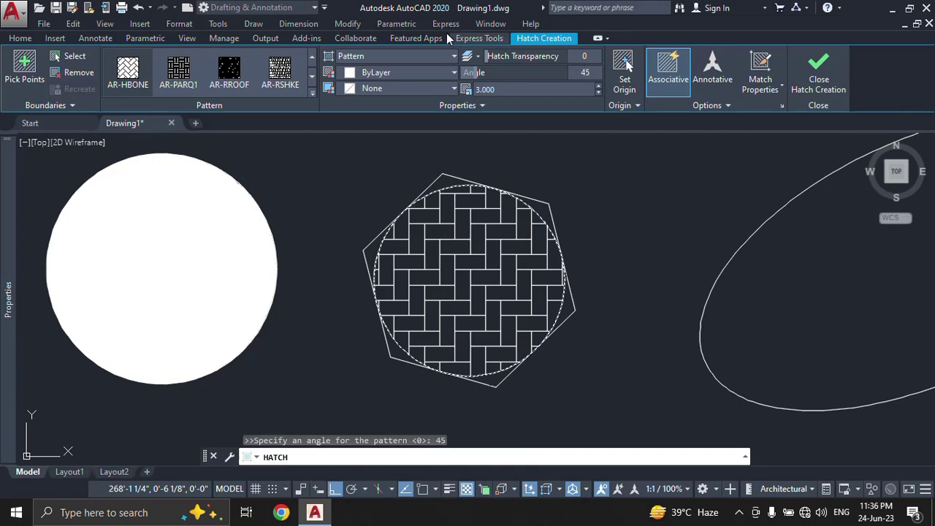
Set the herringbone hatch colour to Red and commit the hatch.
{"action": "left_click", "coordinate": [407, 75]}
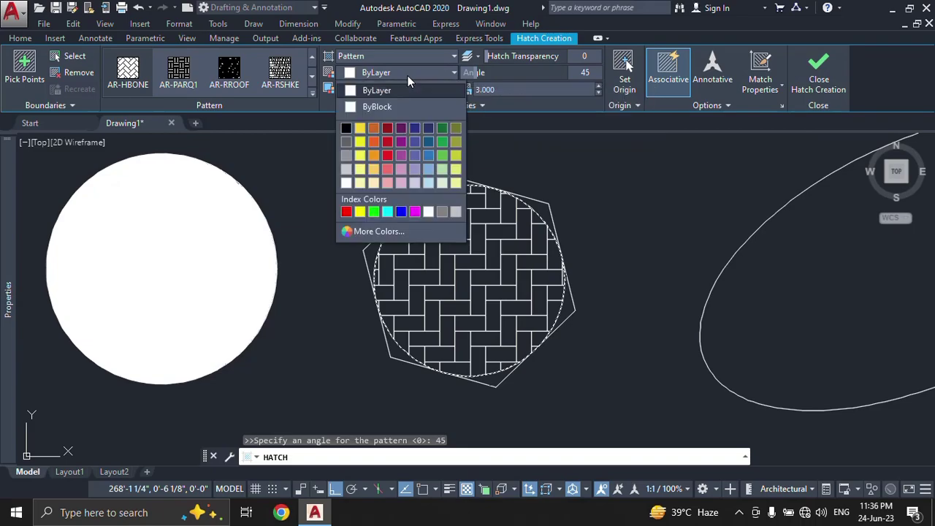
{"action": "left_click", "coordinate": [346, 212]}
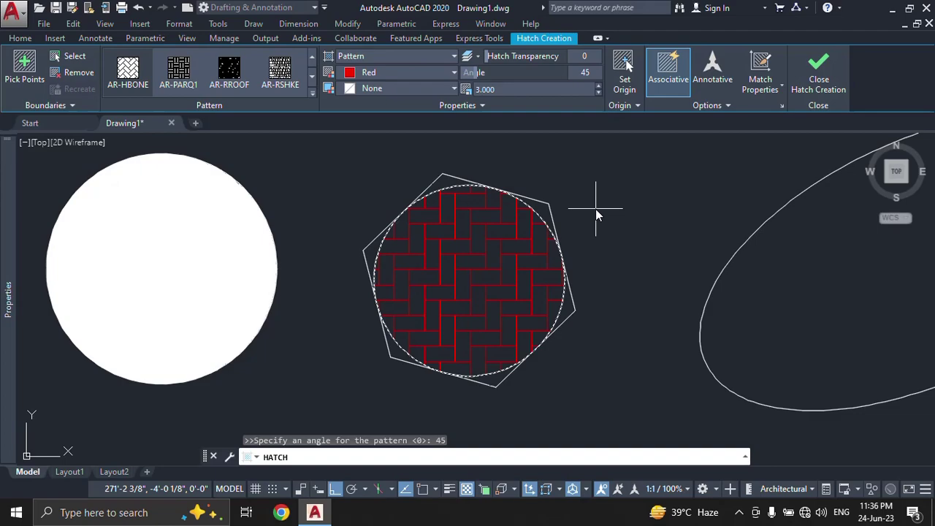
{"action": "key", "text": "Return"}
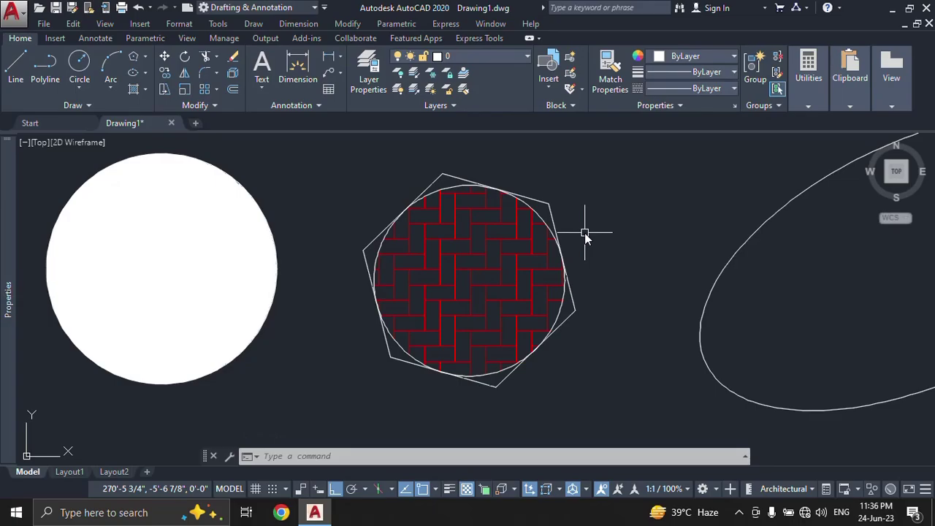
Zoom out, show the Rectangle/Polygon variants, and expand the Draw panel's extra tools.
{"action": "scroll", "coordinate": [524, 246], "scroll_direction": "down", "scroll_amount": 10}
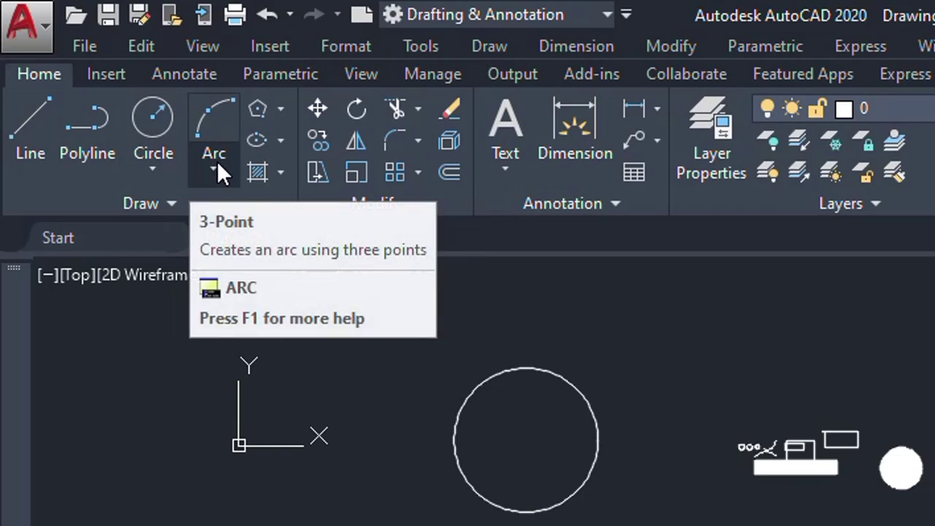
{"action": "left_click", "coordinate": [280, 114]}
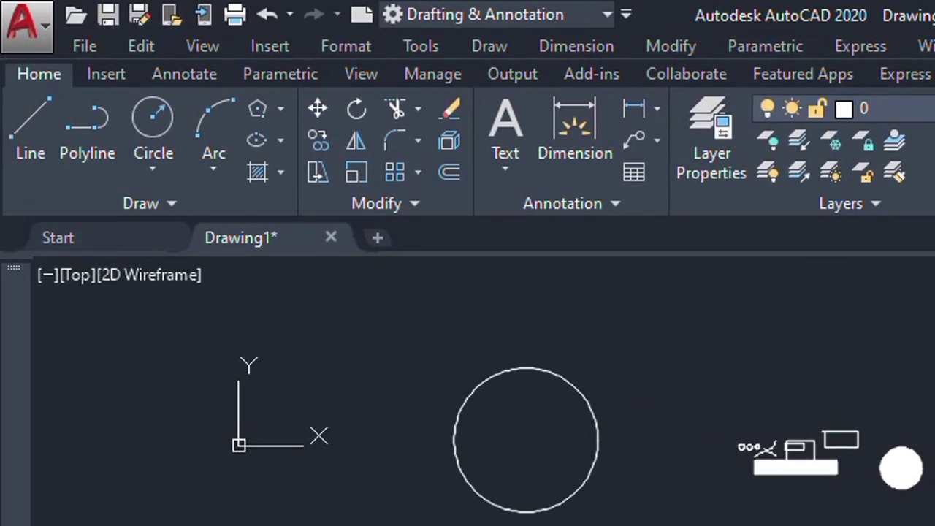
{"action": "left_click", "coordinate": [172, 204]}
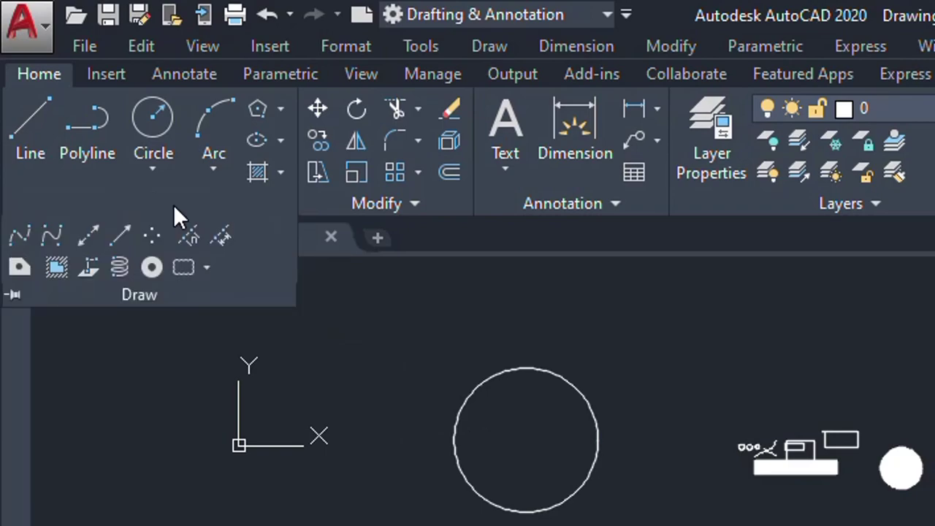